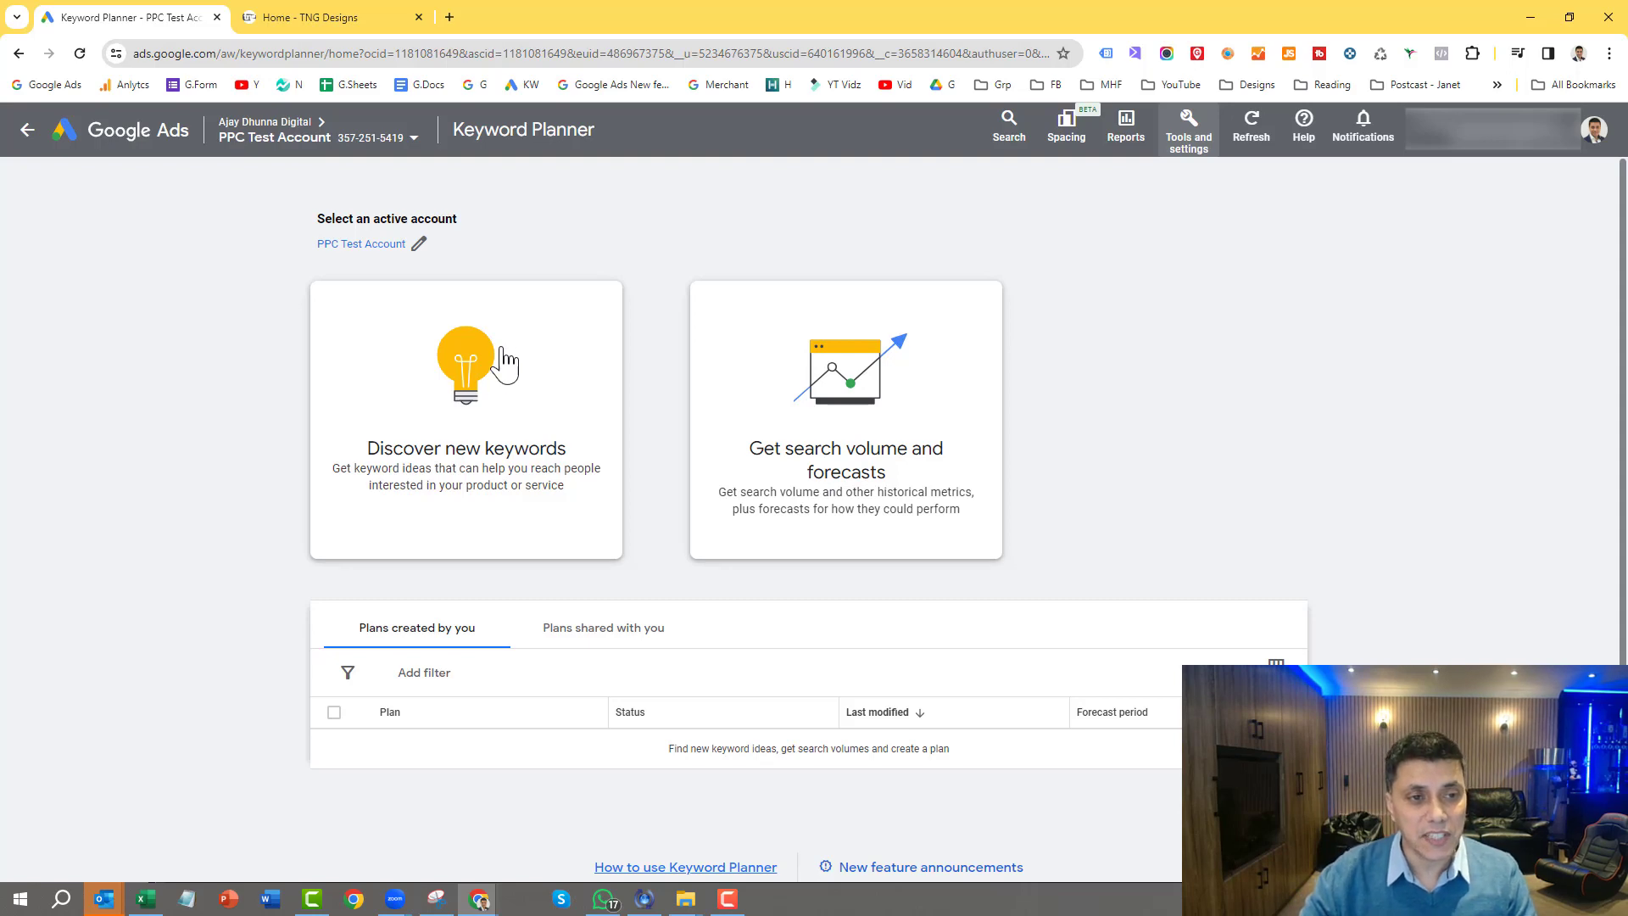
# Step: Start discovering new keywords and enter "logo designer" as the product or service
pyautogui.click(502, 399)
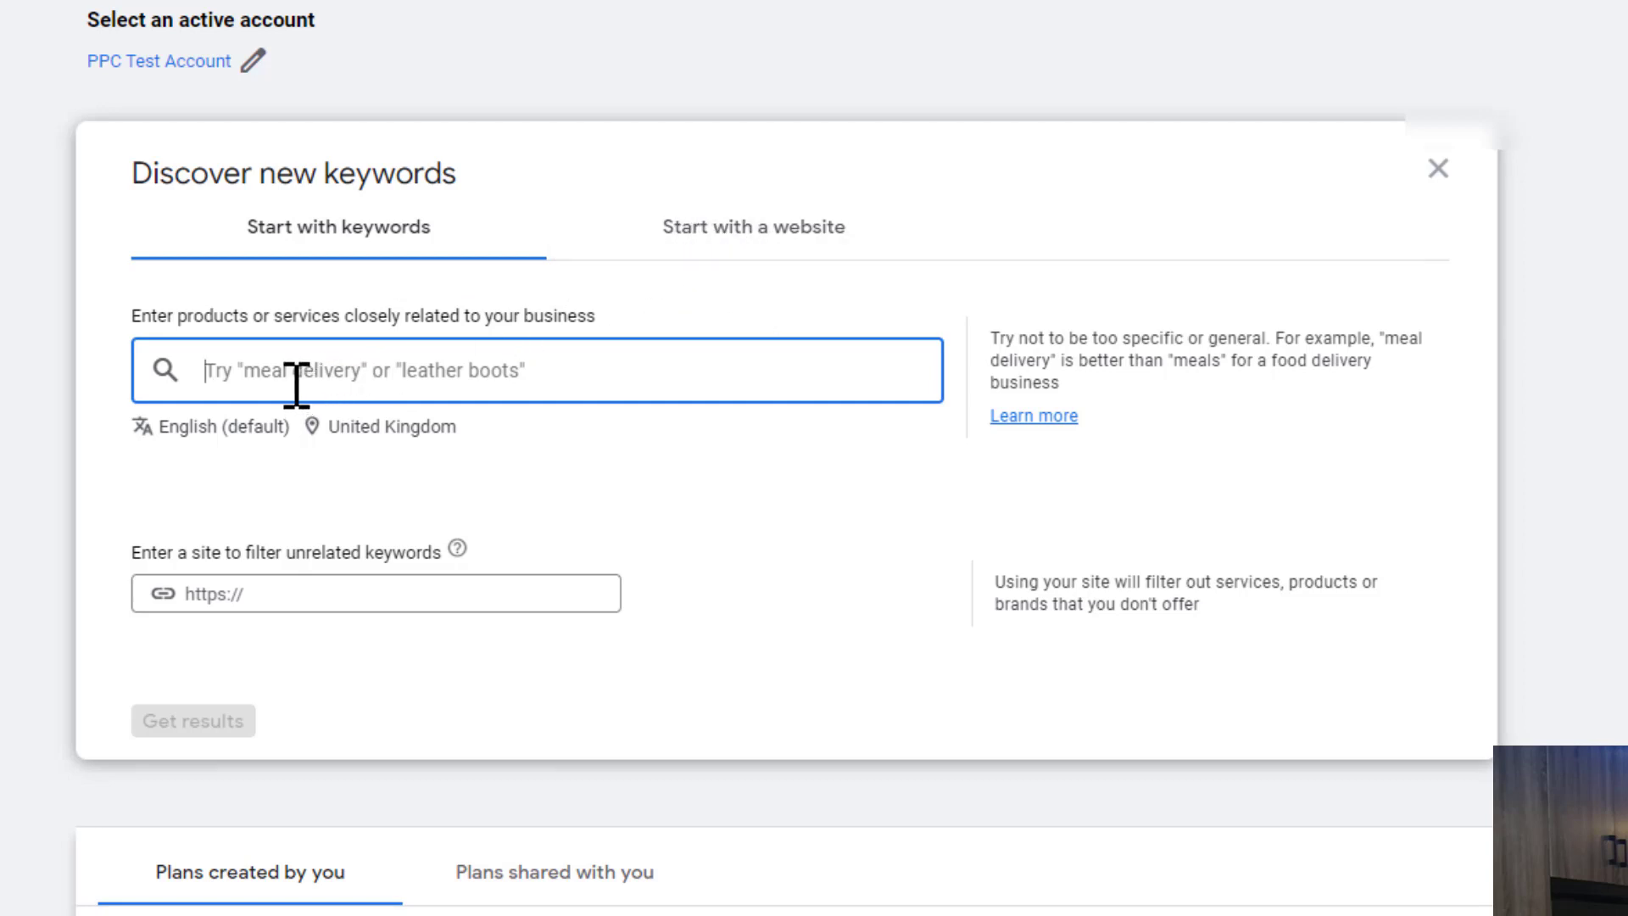
pyautogui.write('logo designer')
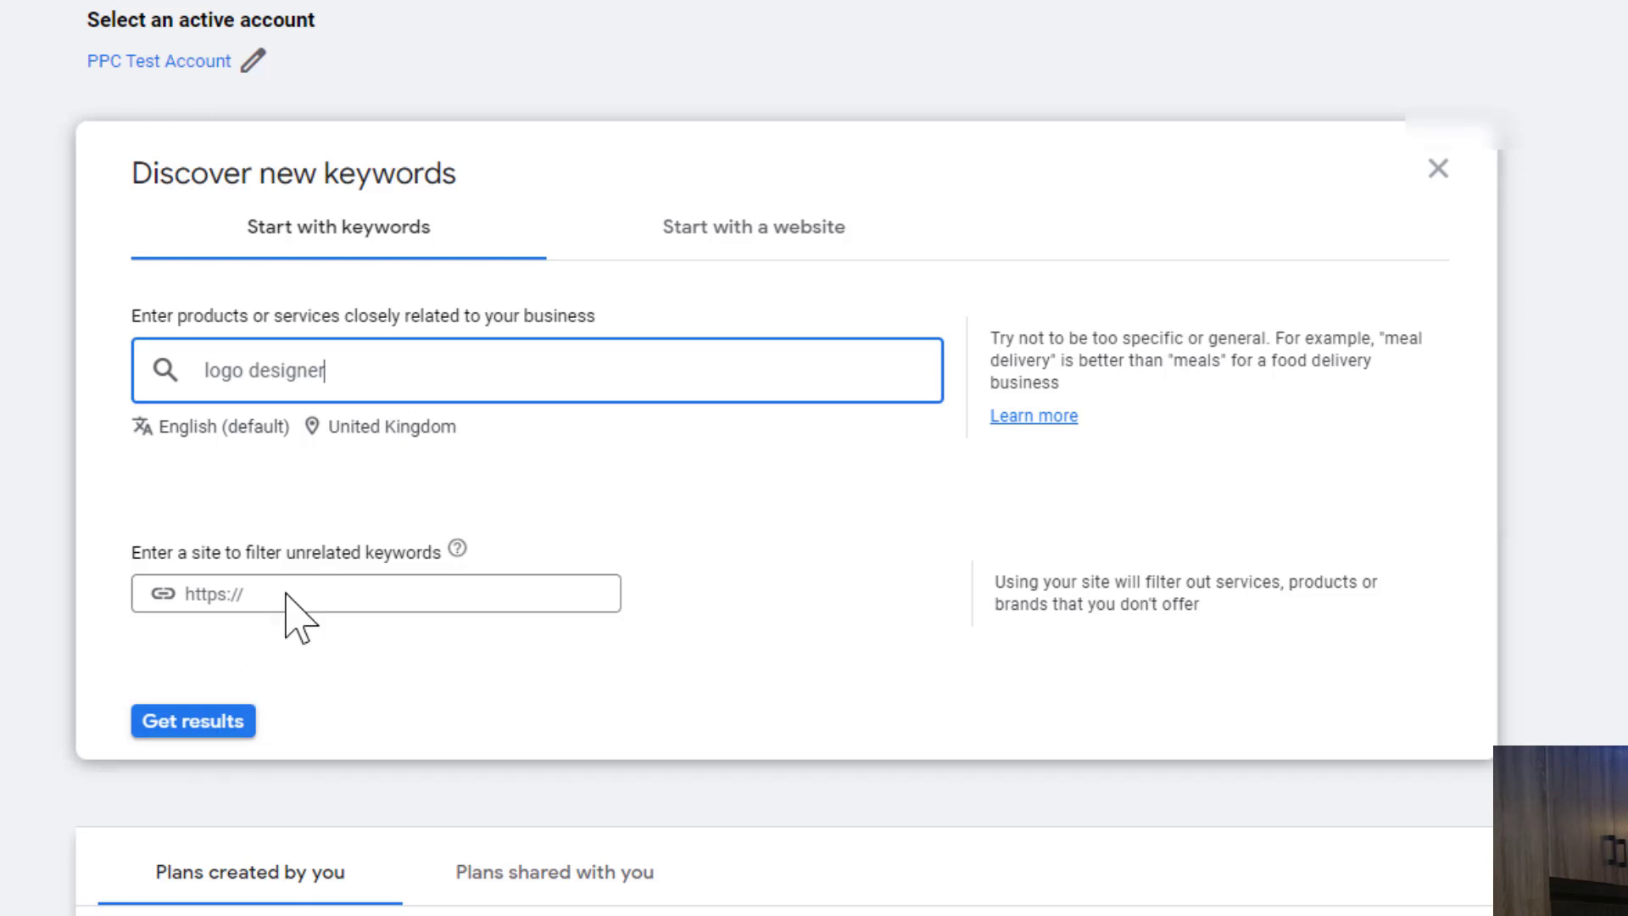
# Step: Look up locations for targeting and add London, England, United Kingdom as a targeted city
pyautogui.click(434, 432)
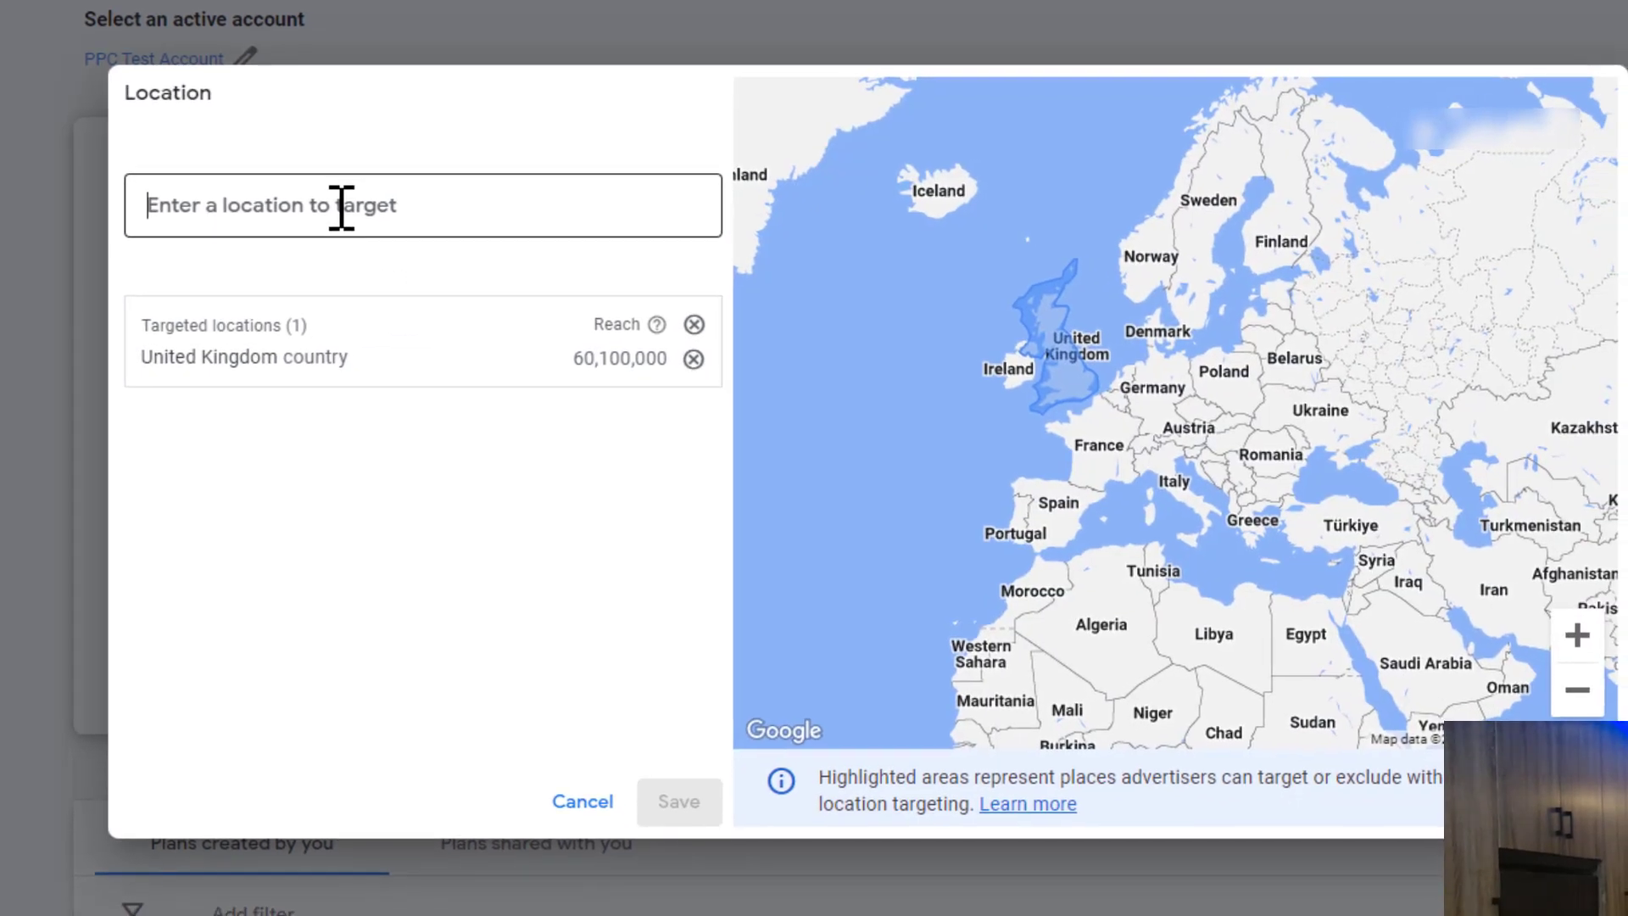
pyautogui.write('uks')
pyautogui.press('BackSpace')
pyautogui.press('BackSpace')
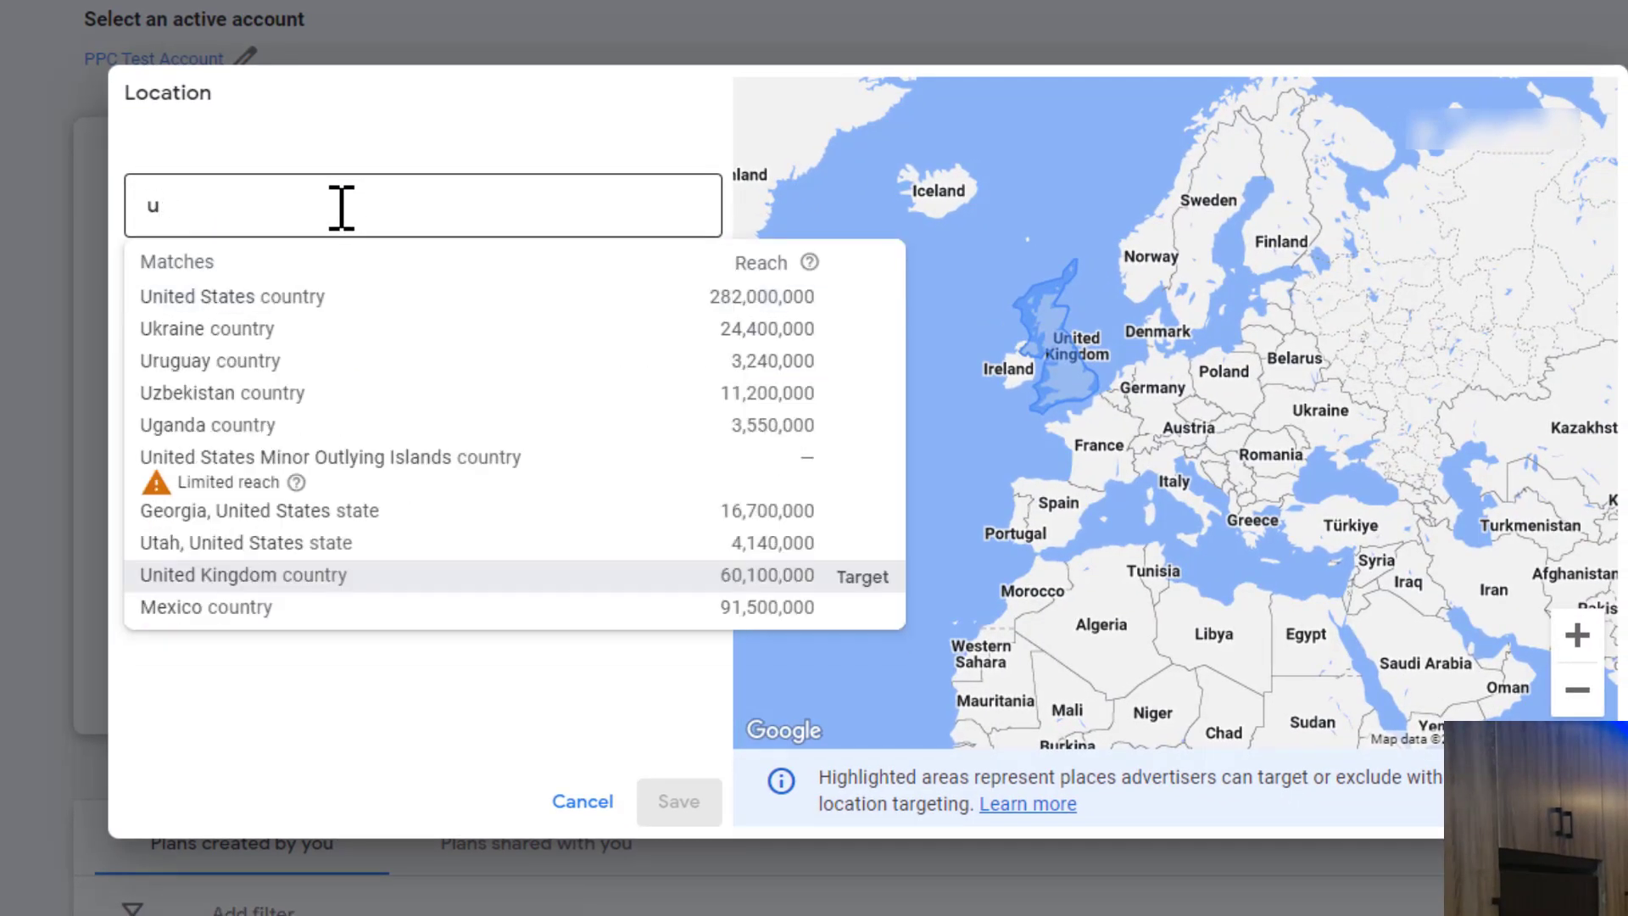
pyautogui.write('sa')
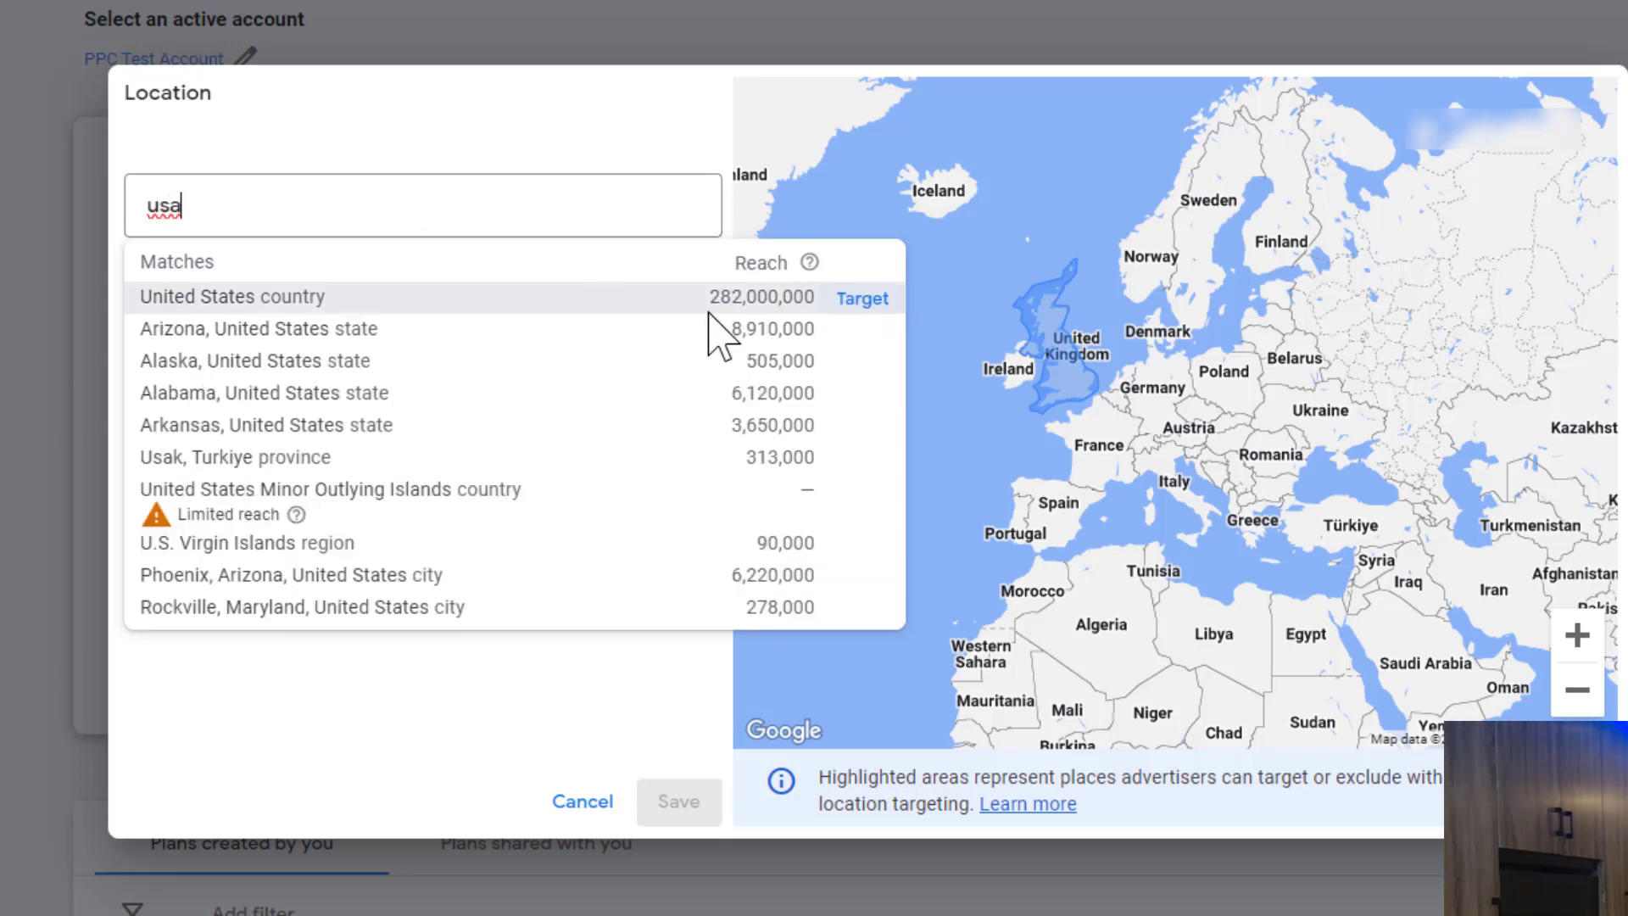
pyautogui.press('BackSpace')
pyautogui.press('BackSpace')
pyautogui.press('BackSpace')
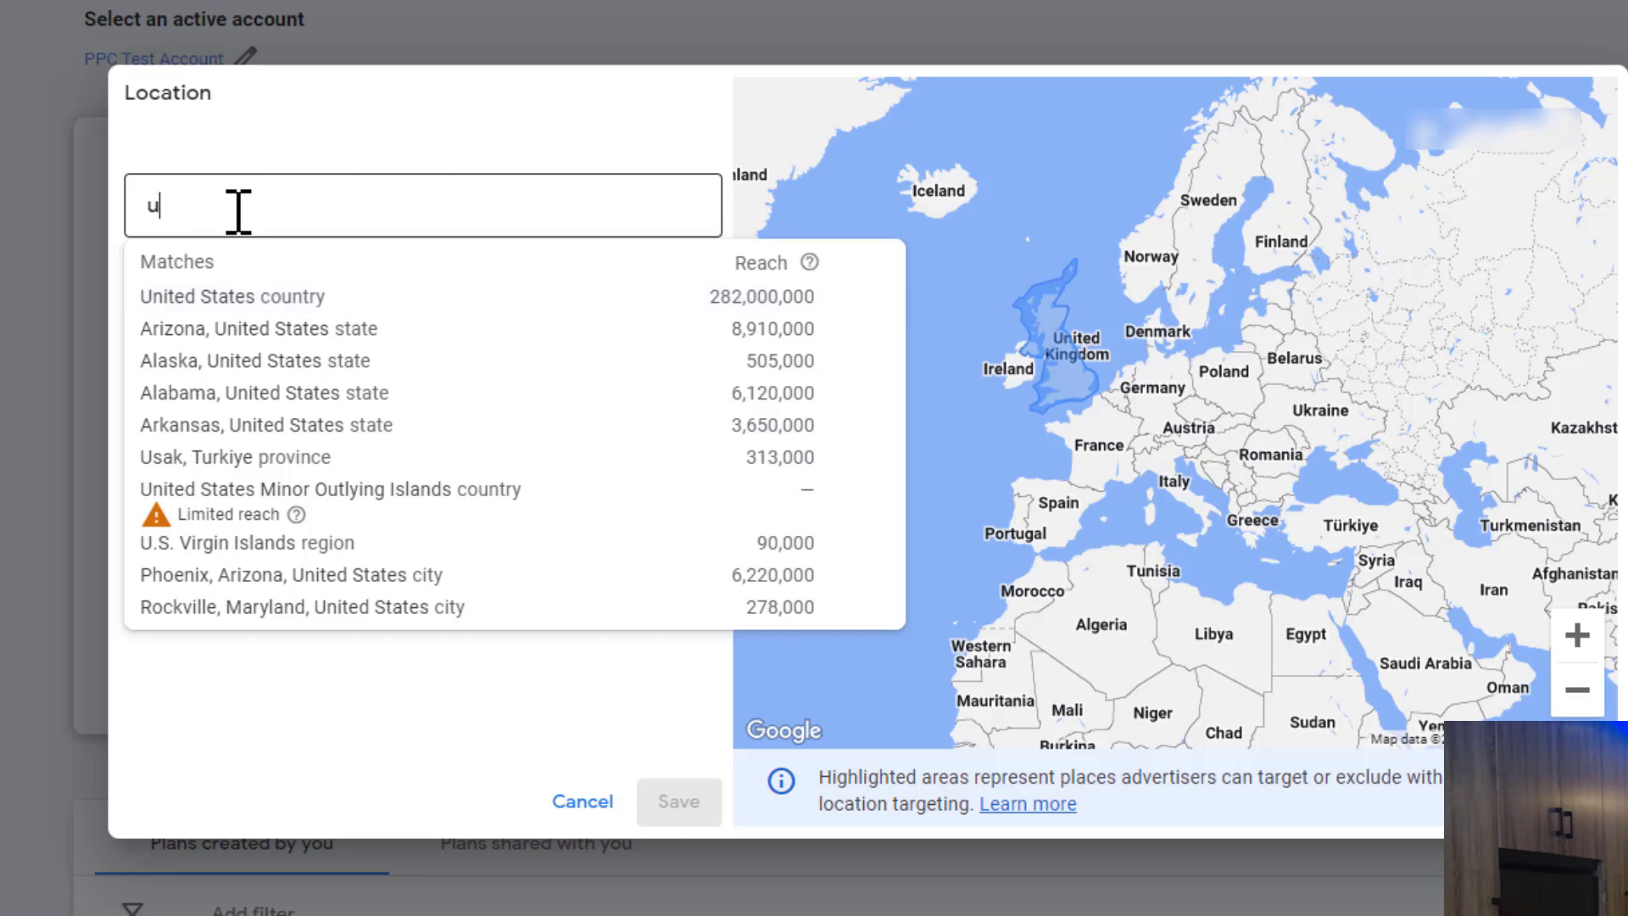
pyautogui.write('london')
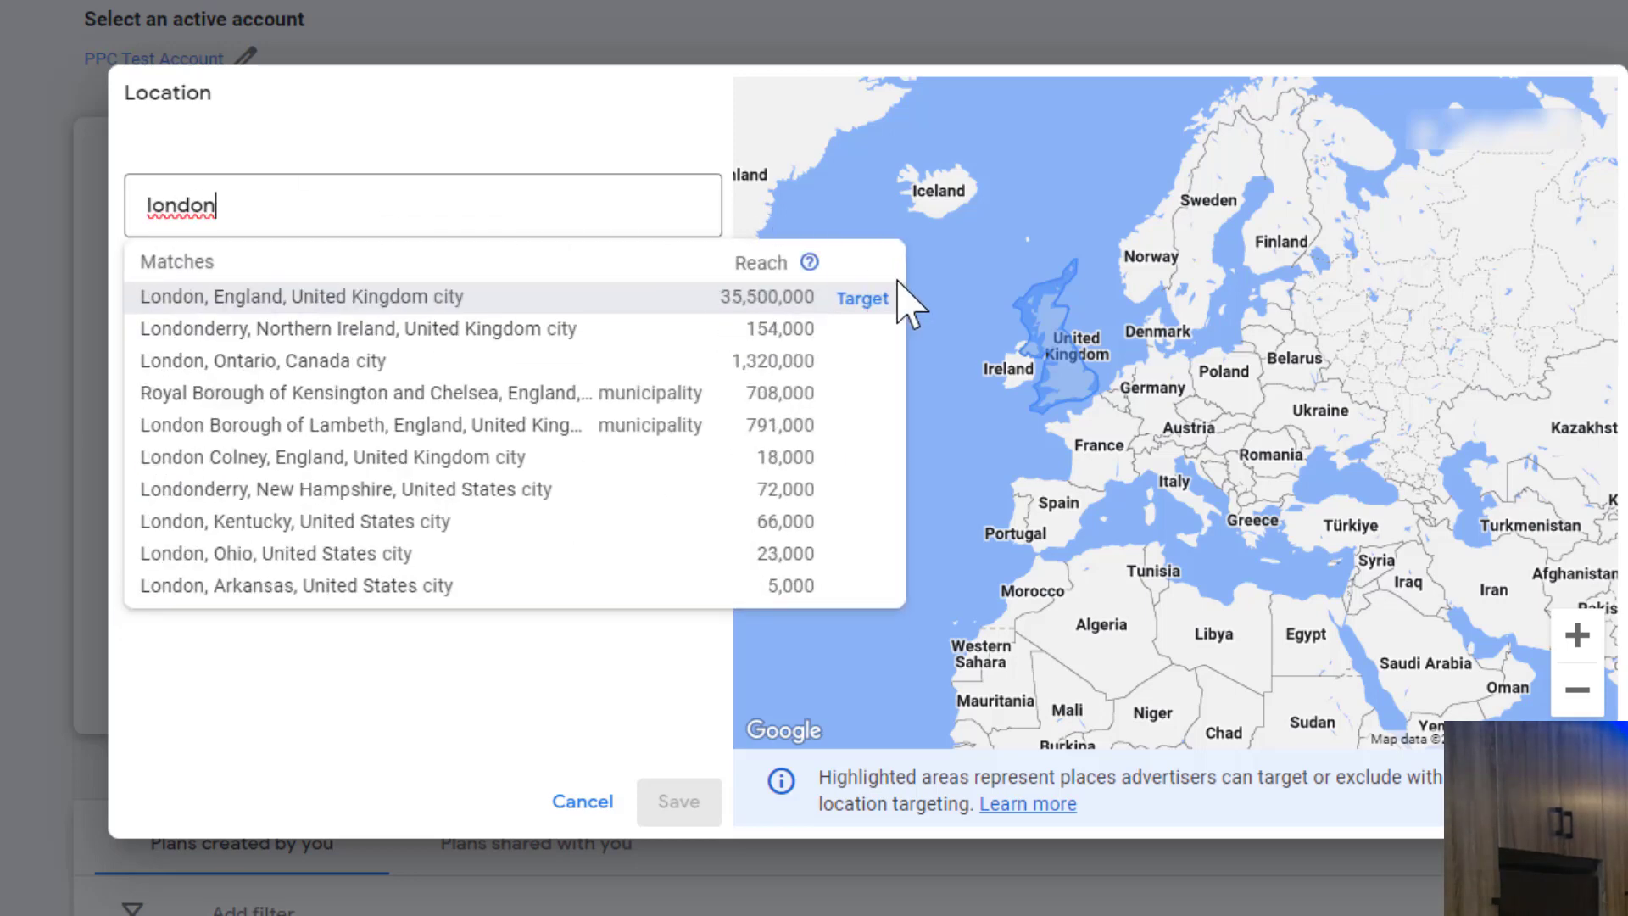
pyautogui.click(860, 302)
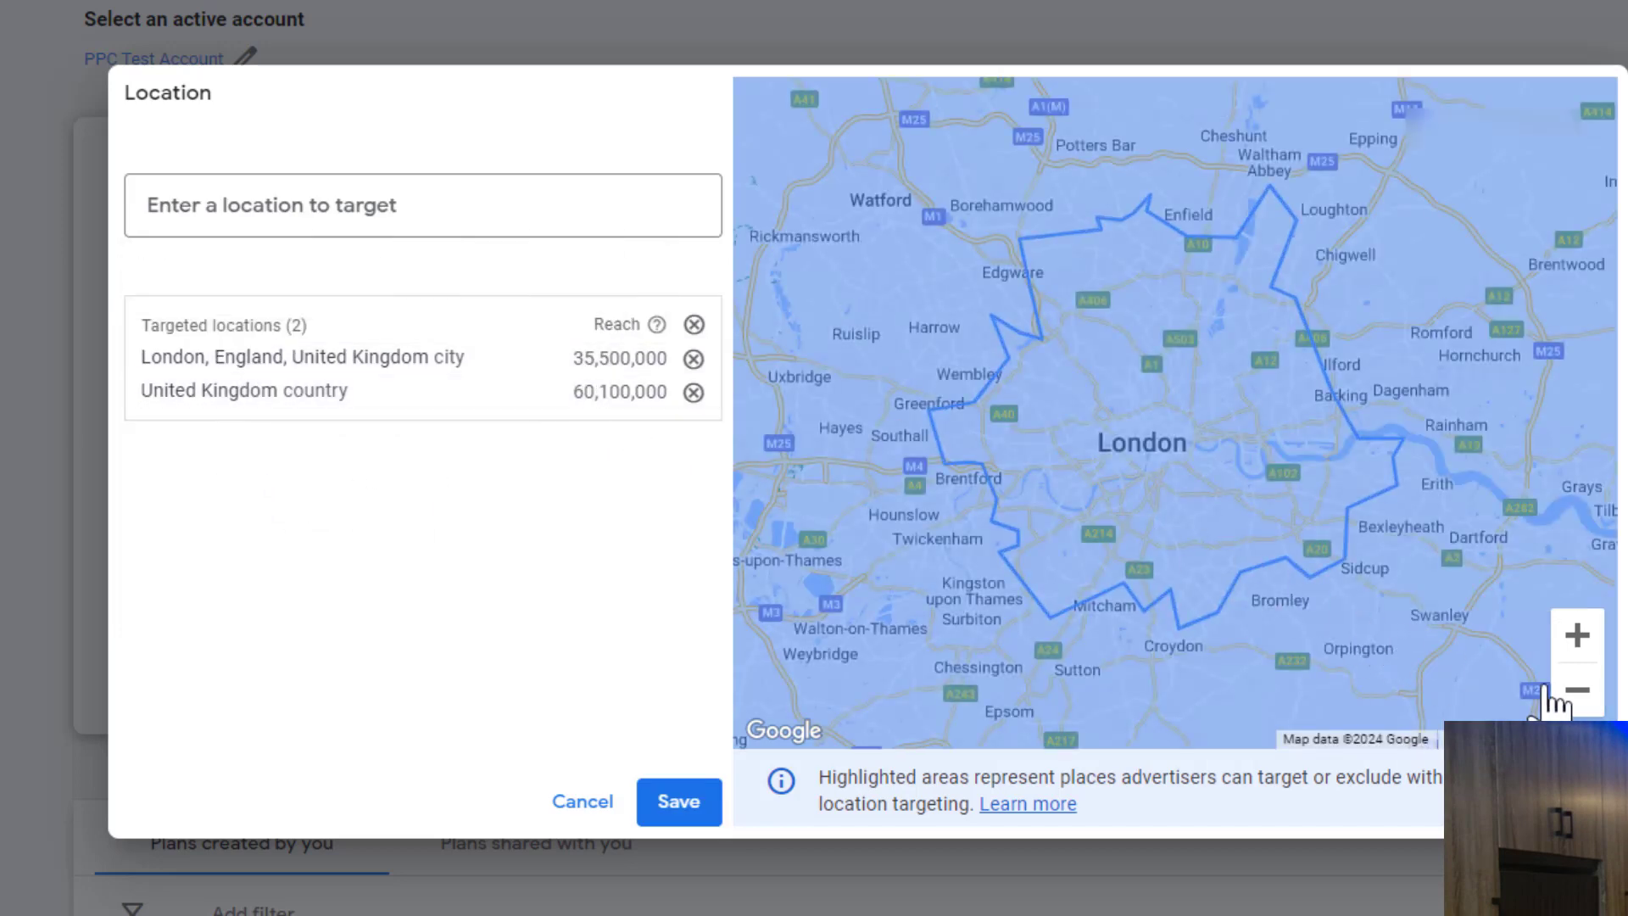
# Step: Compare the targeted areas on the map and remove the United Kingdom from the targeted locations
pyautogui.click(1577, 689)
pyautogui.click(1577, 689)
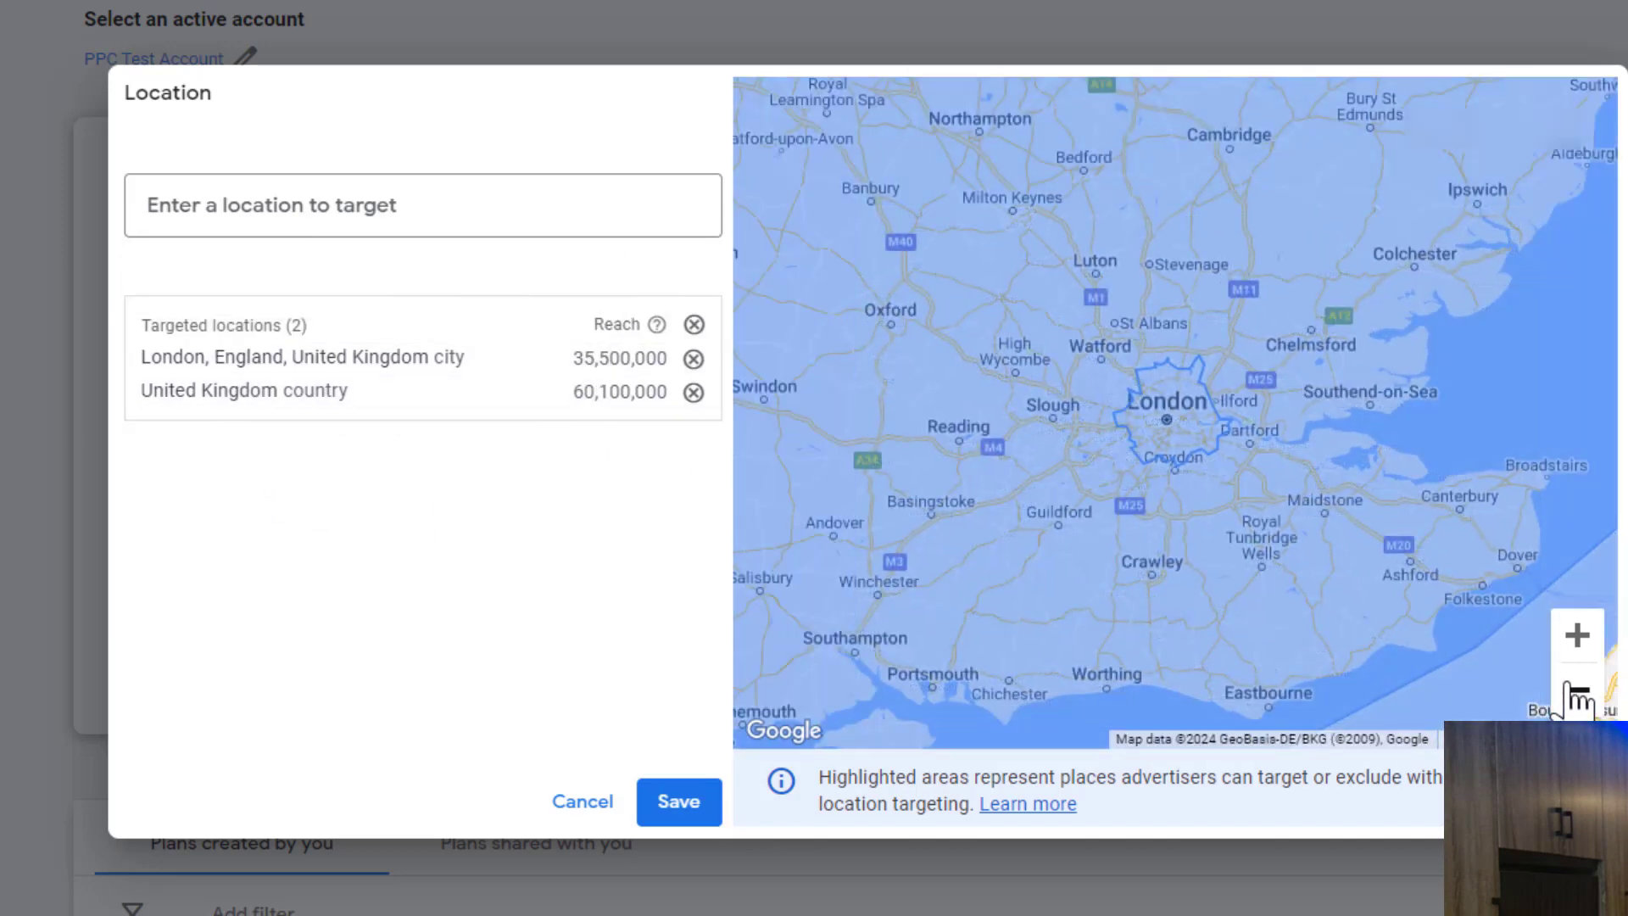
pyautogui.click(1576, 690)
pyautogui.click(1577, 690)
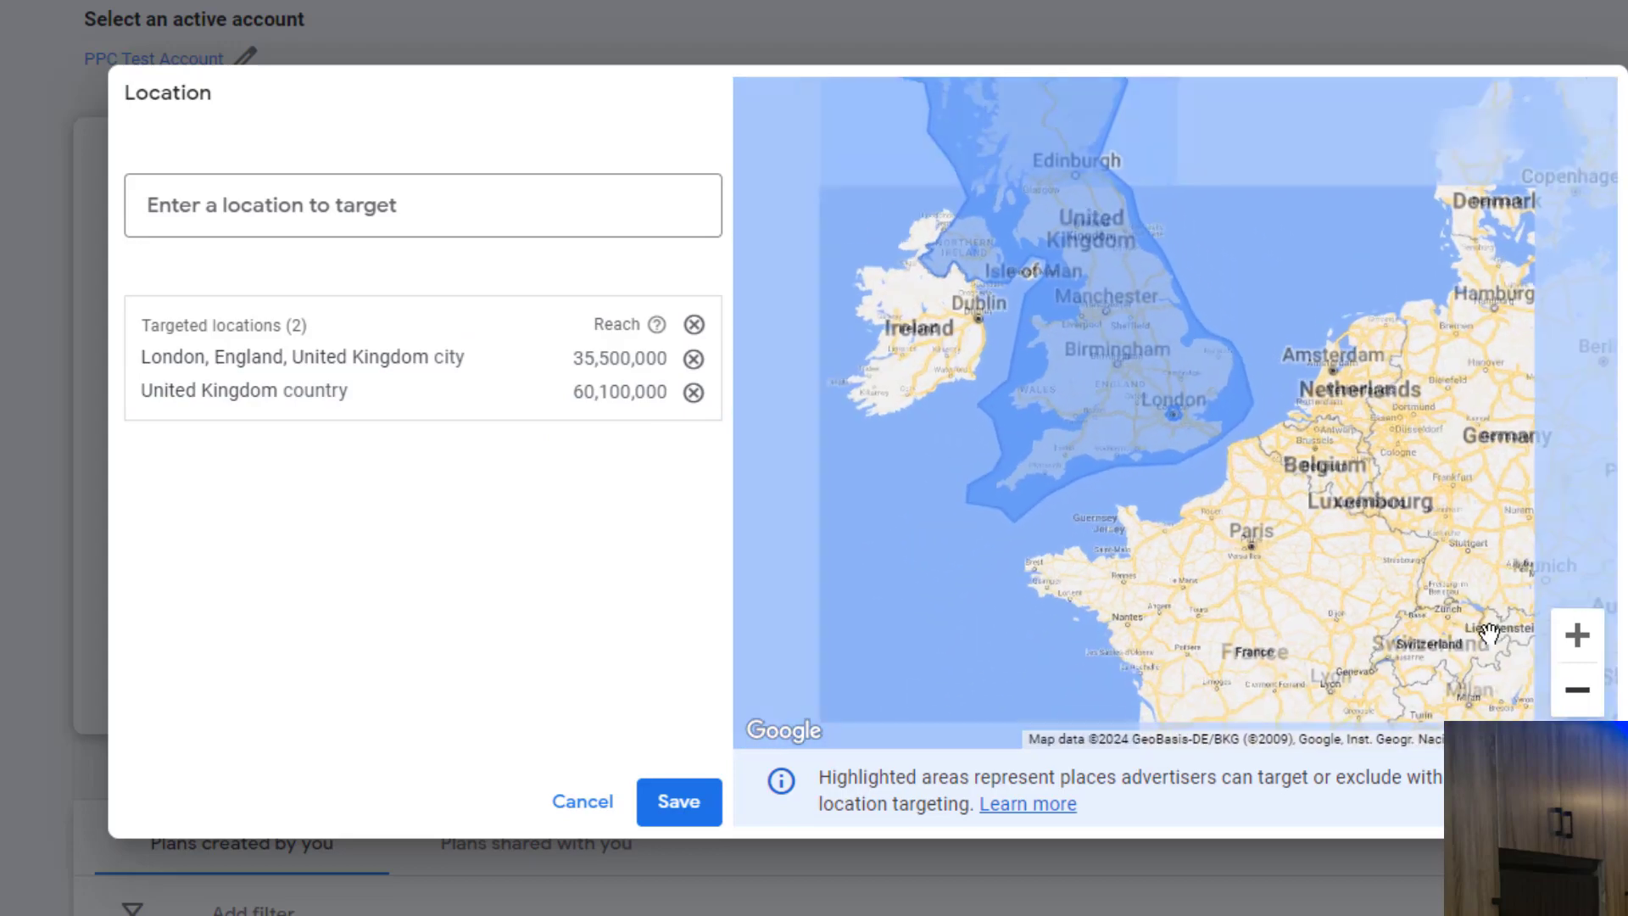
pyautogui.moveTo(1246, 392); pyautogui.dragTo(1297, 596)
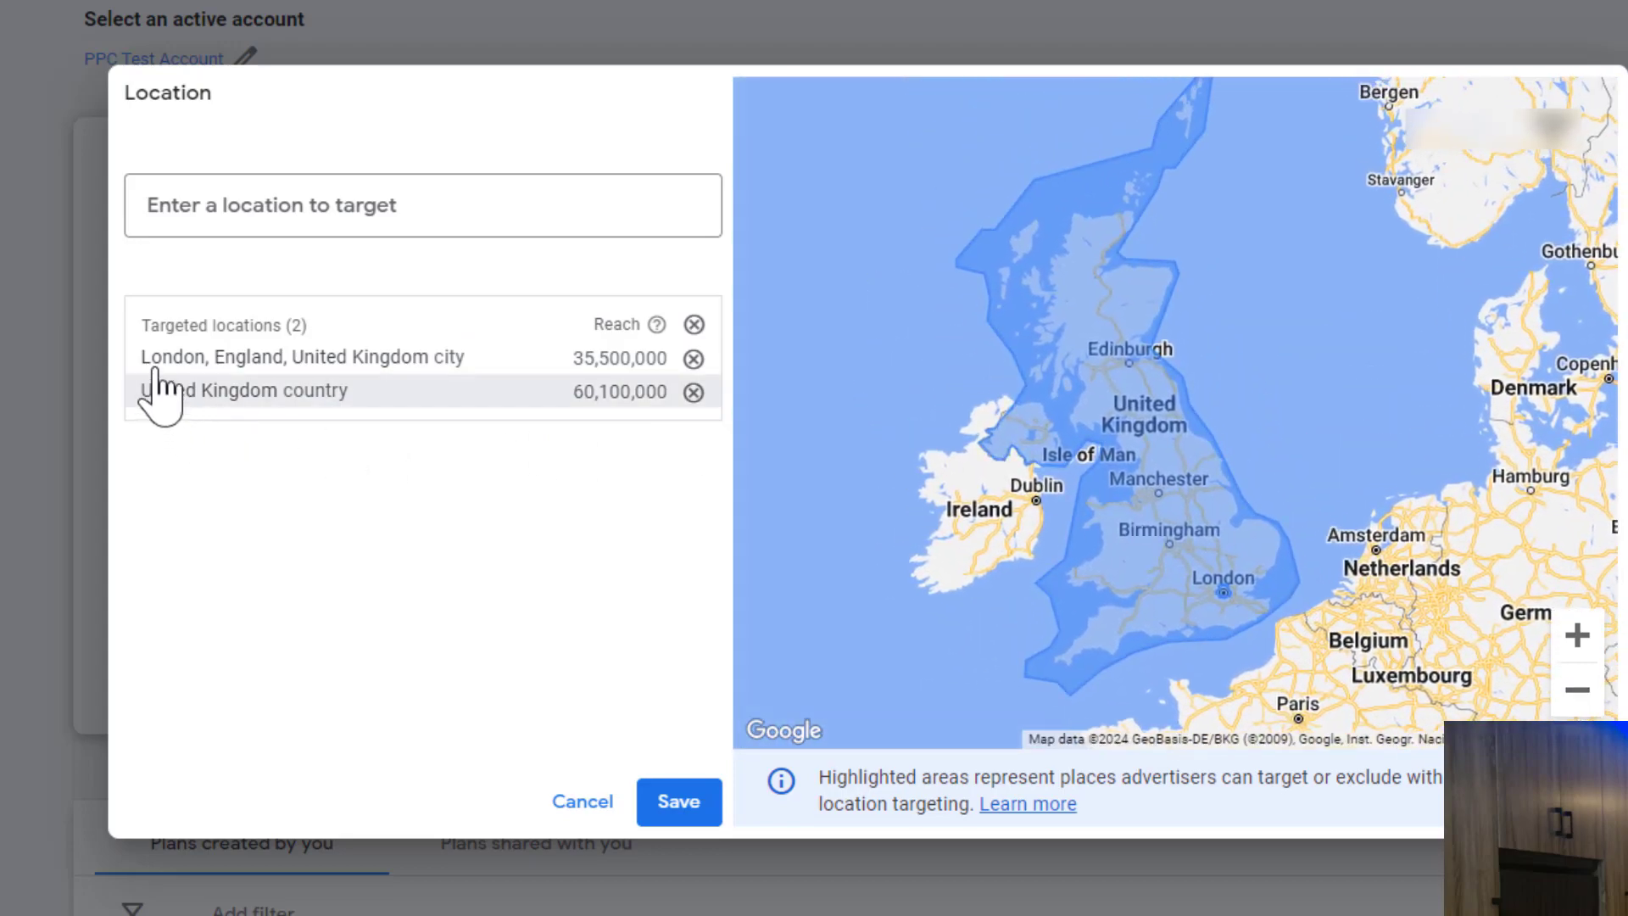
pyautogui.click(694, 393)
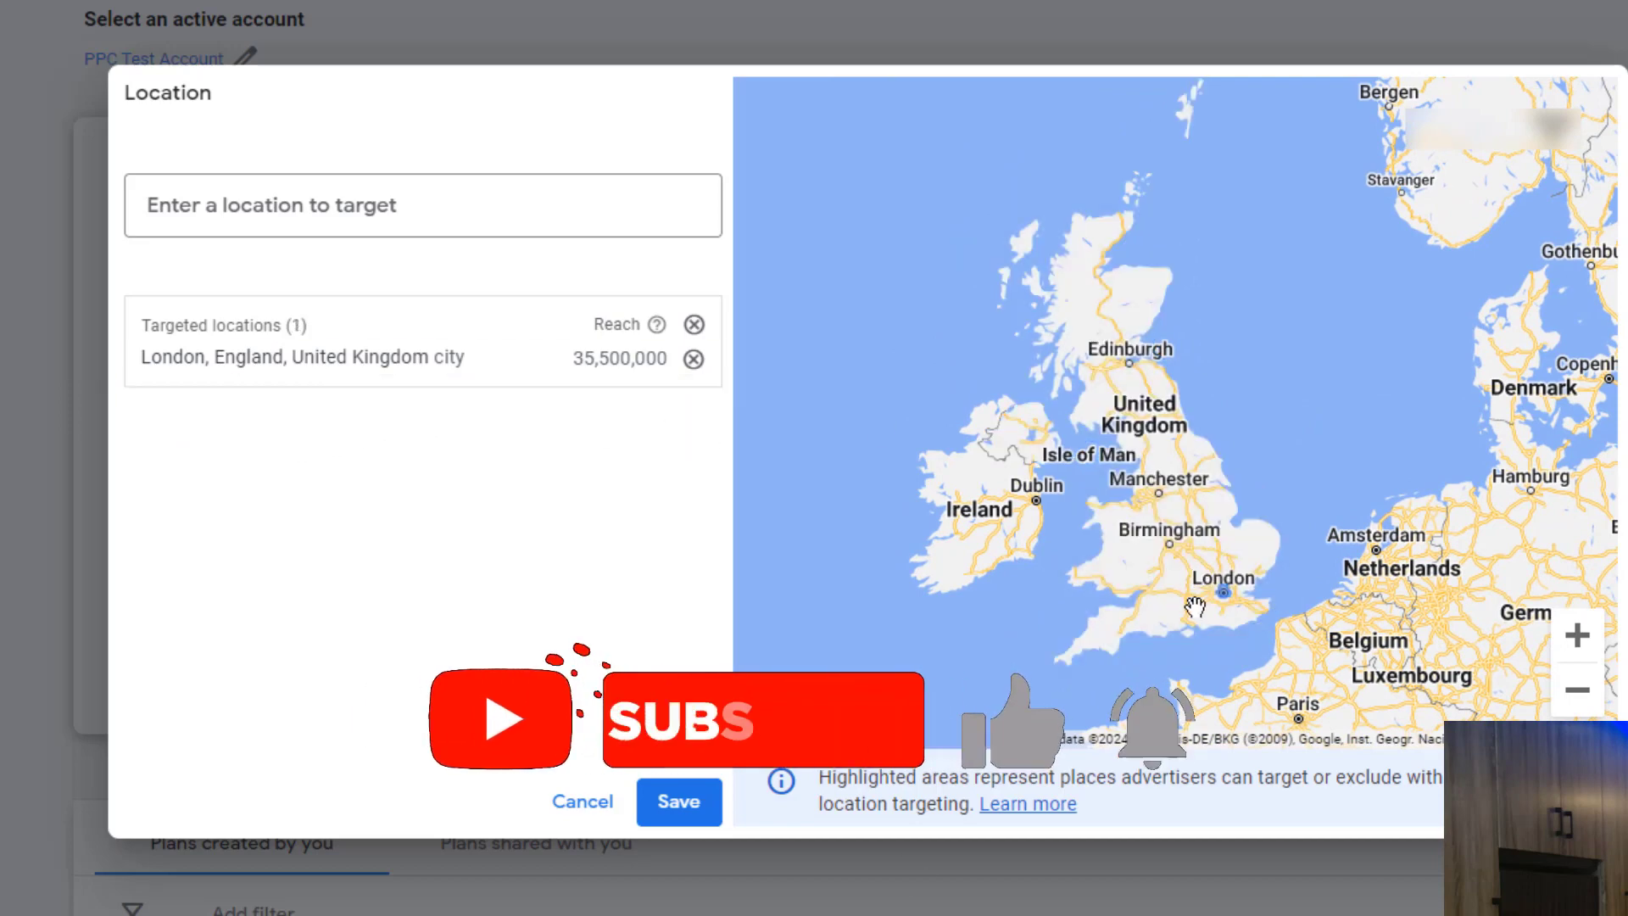
# Step: Examine the boundary of the London target area on the map, and discard the location changes
pyautogui.click(1578, 638)
pyautogui.click(1582, 640)
pyautogui.click(1582, 641)
pyautogui.moveTo(1260, 480); pyautogui.dragTo(1028, 54)
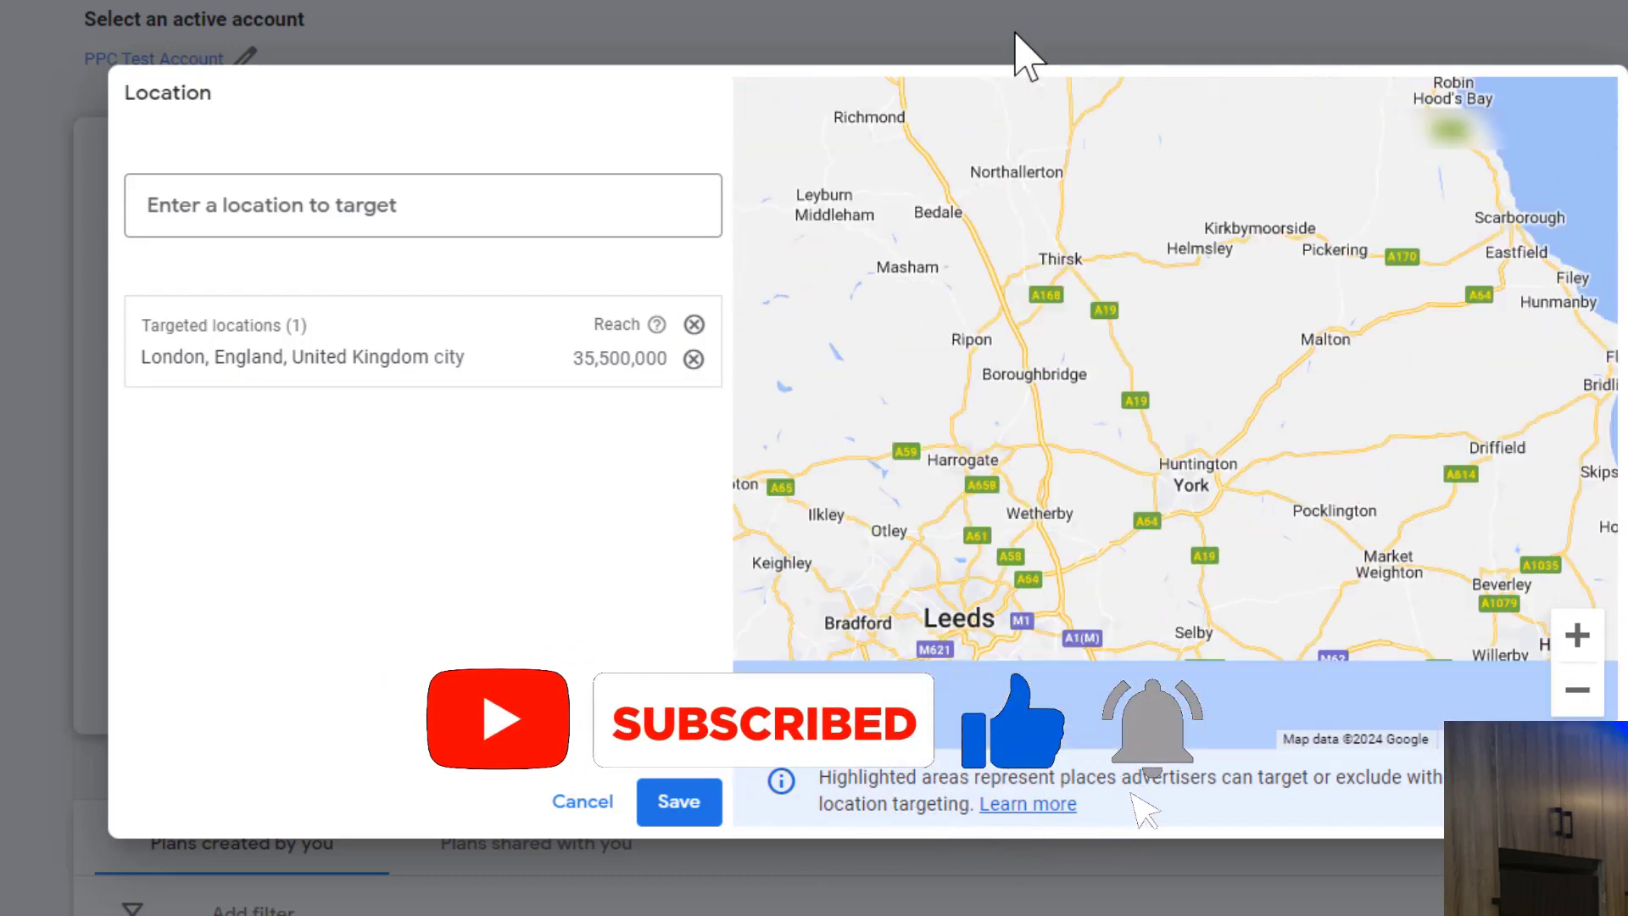
pyautogui.moveTo(1226, 369); pyautogui.dragTo(1021, 87)
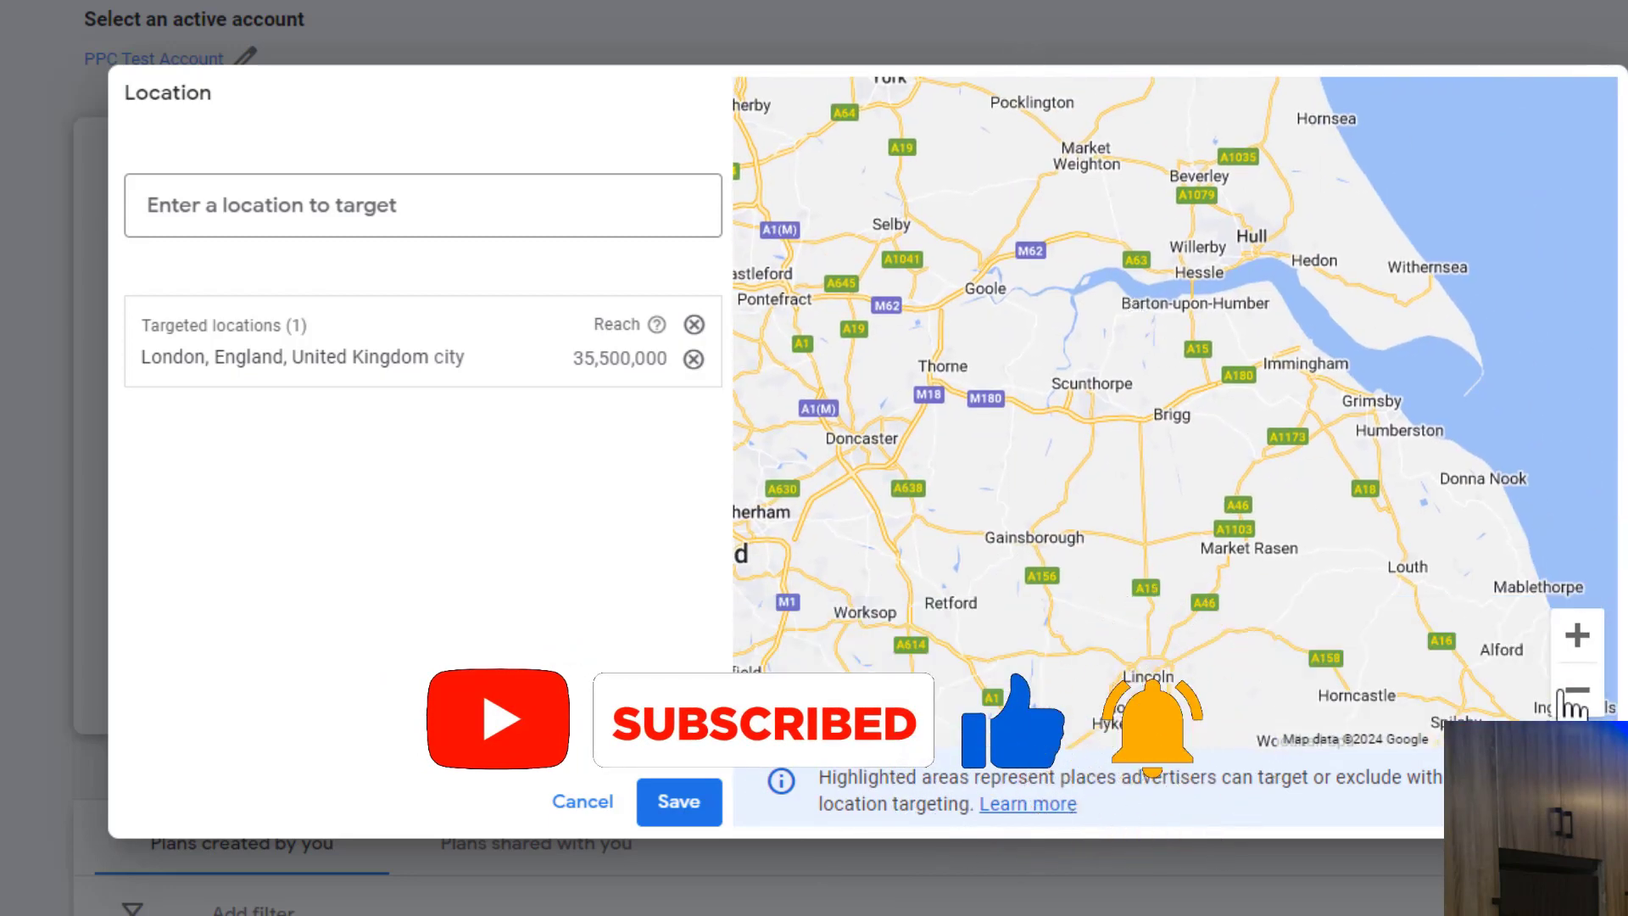
pyautogui.click(1575, 690)
pyautogui.moveTo(1075, 465); pyautogui.dragTo(1047, 127)
pyautogui.click(1577, 690)
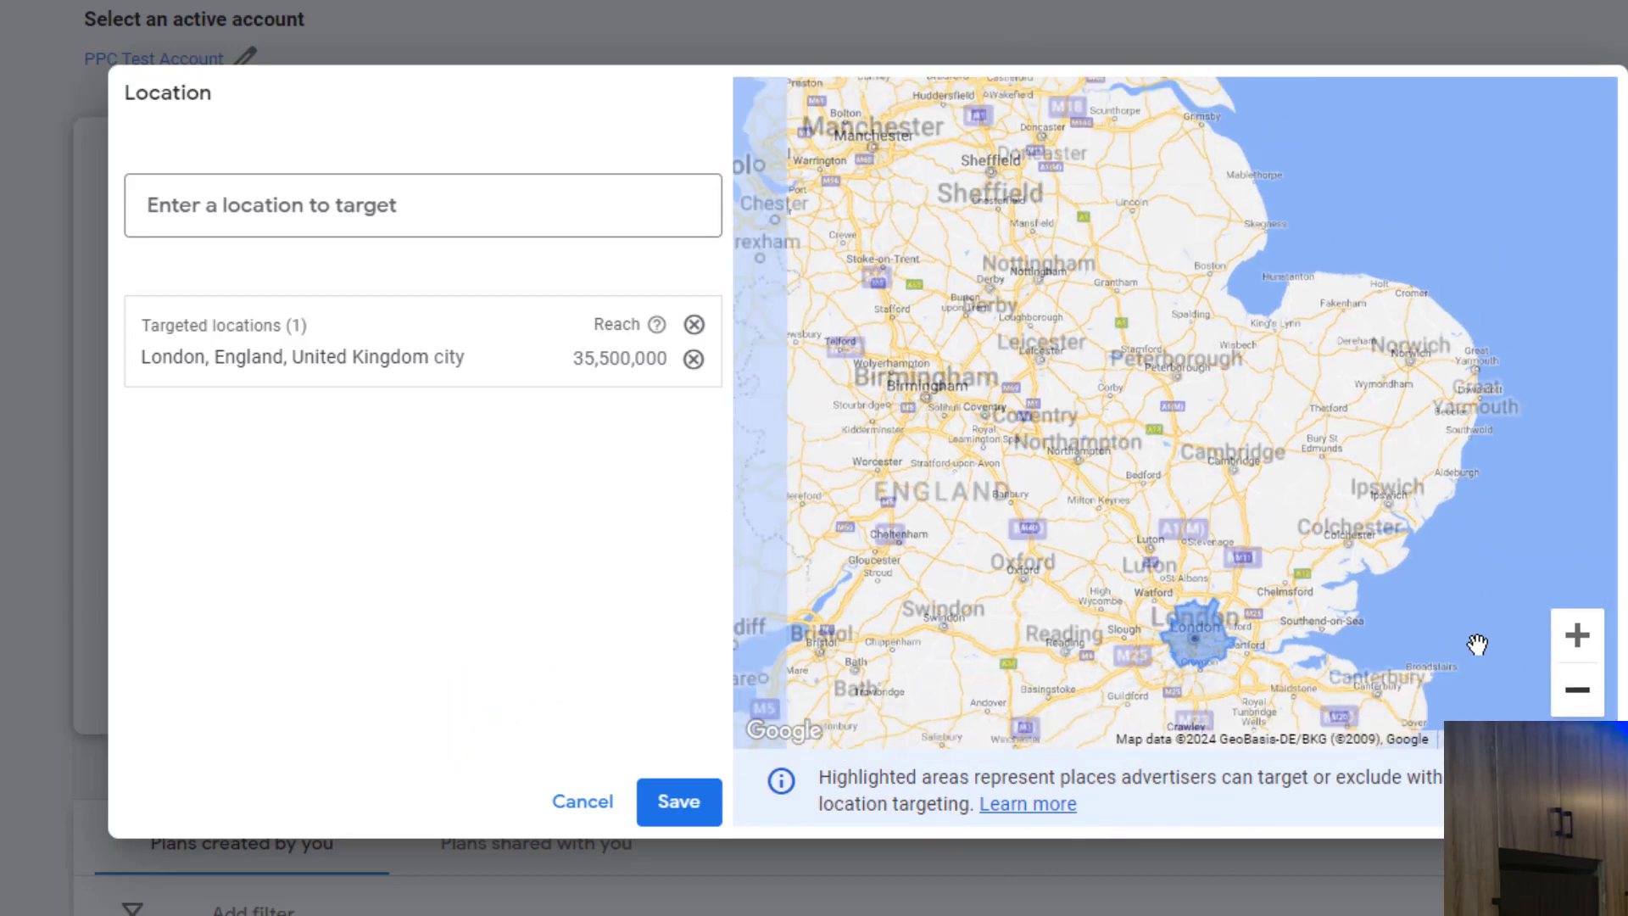
pyautogui.scroll(-2, 1175, 525)
pyautogui.click(1573, 644)
pyautogui.click(1573, 644)
pyautogui.moveTo(1217, 615); pyautogui.dragTo(1136, 390)
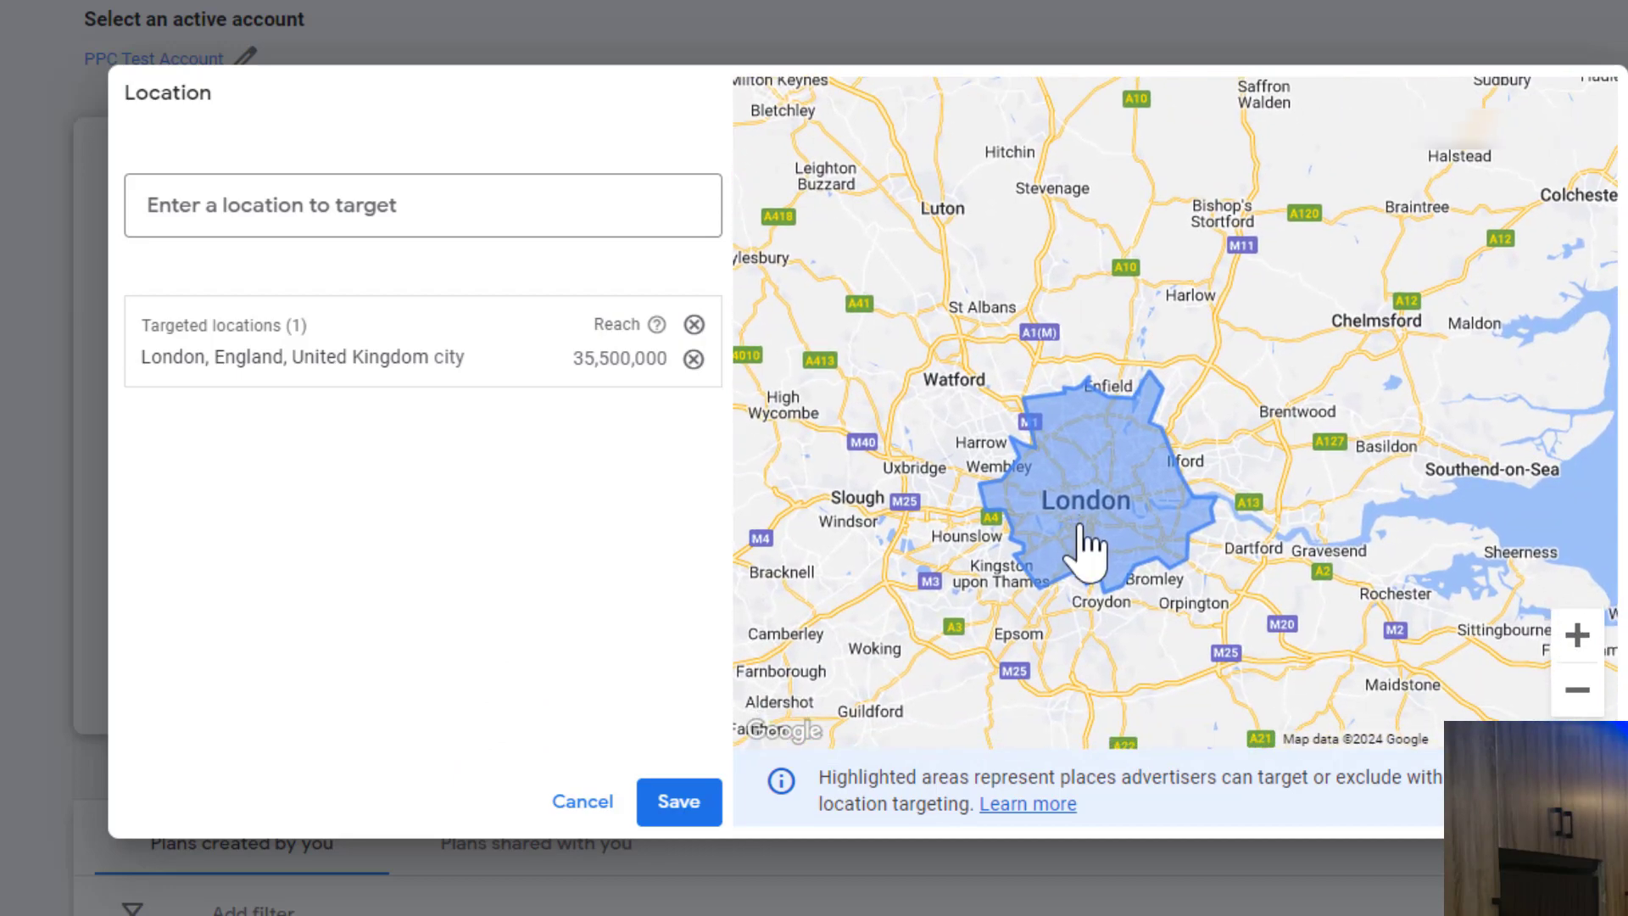
pyautogui.click(1575, 637)
pyautogui.moveTo(1246, 536); pyautogui.dragTo(1292, 465)
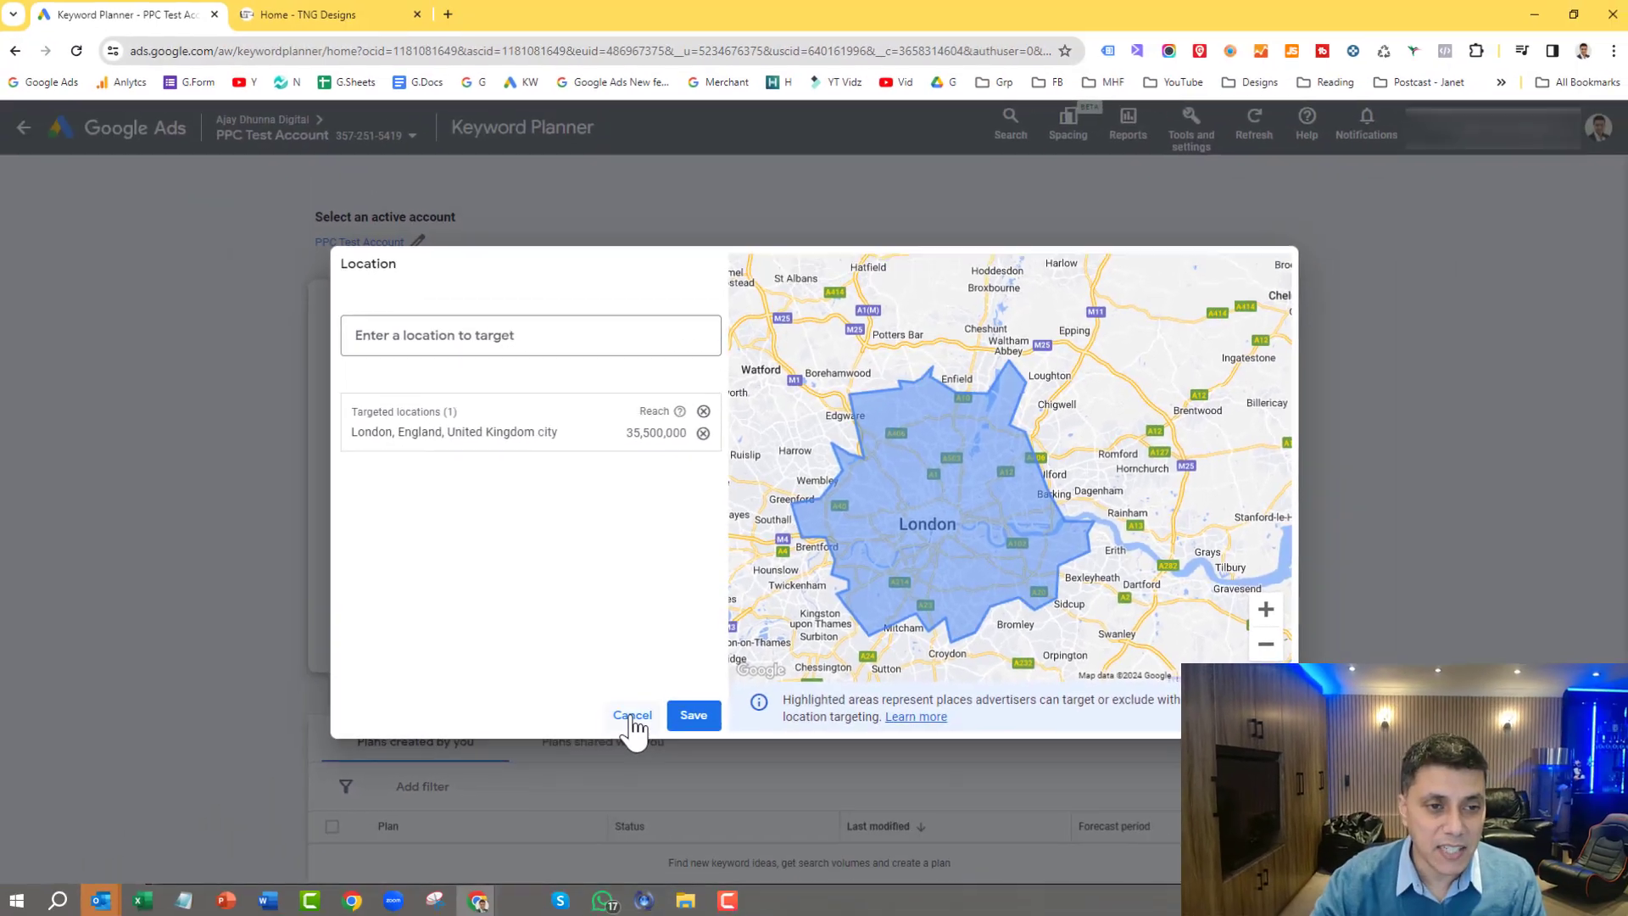
pyautogui.click(576, 801)
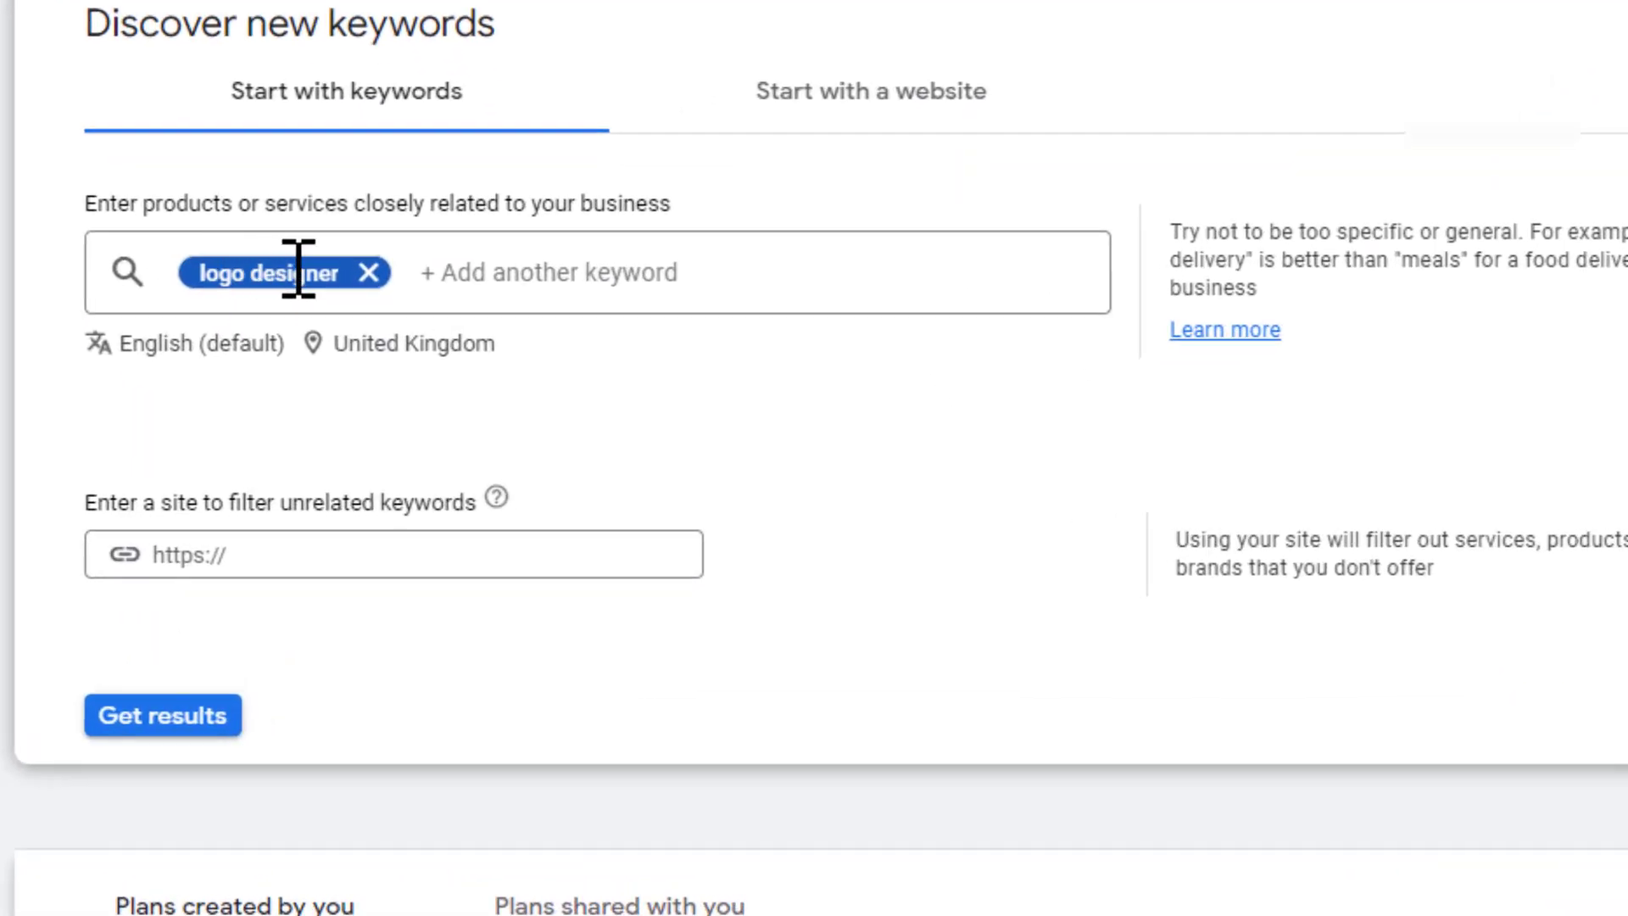
# Step: Add "logo design services" as a second keyword and get the keyword results
pyautogui.click(491, 273)
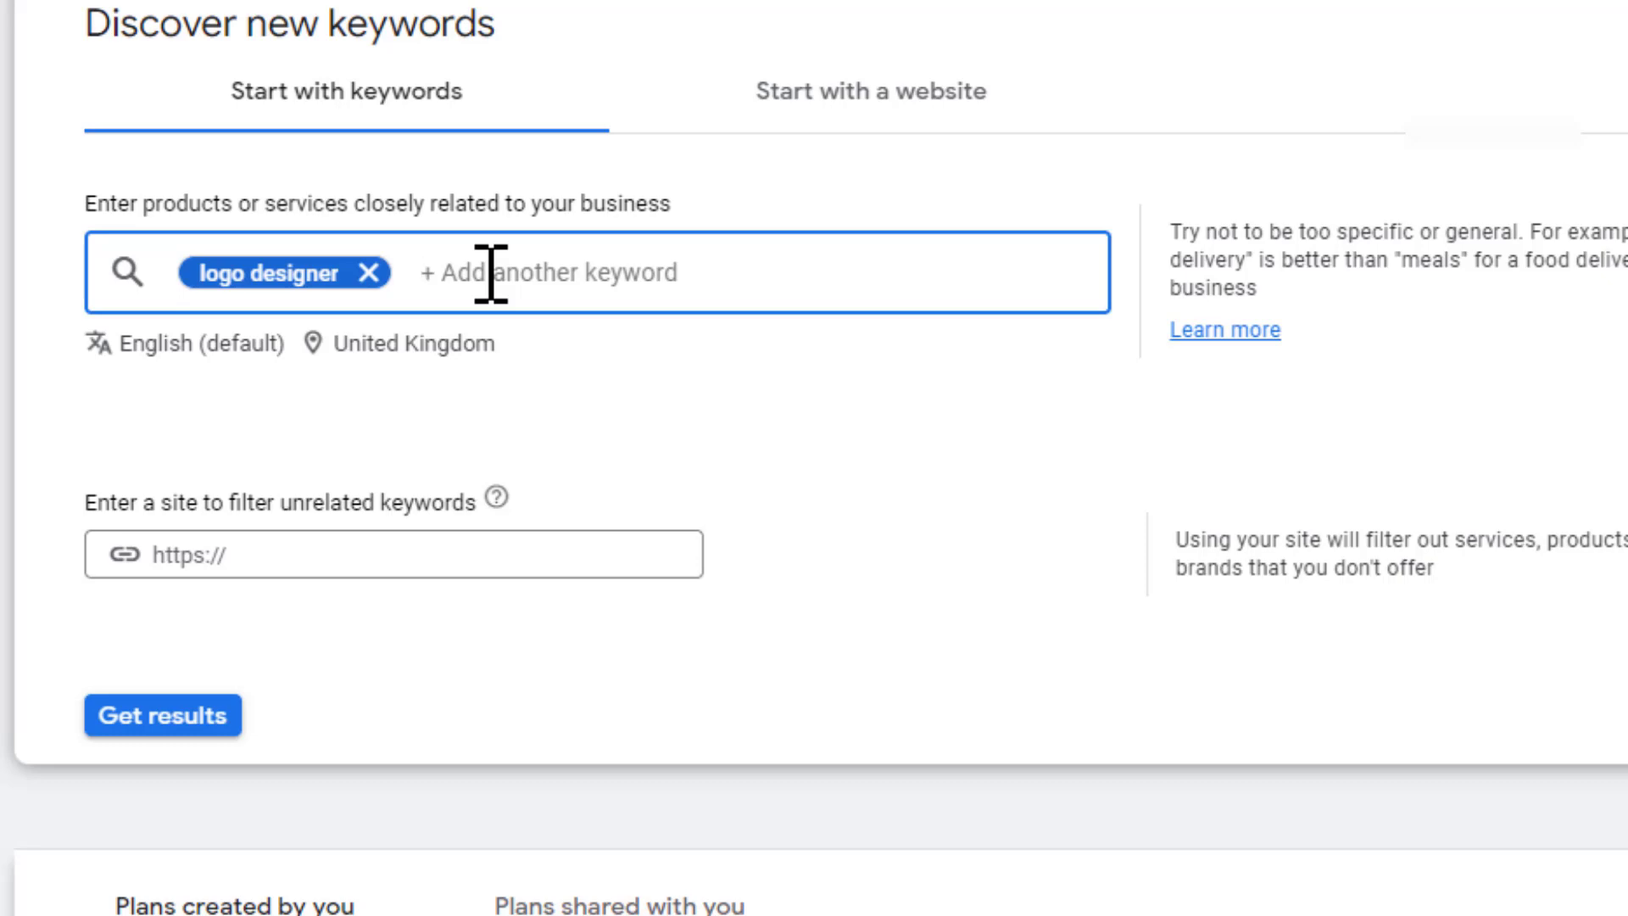
pyautogui.write('logo design services')
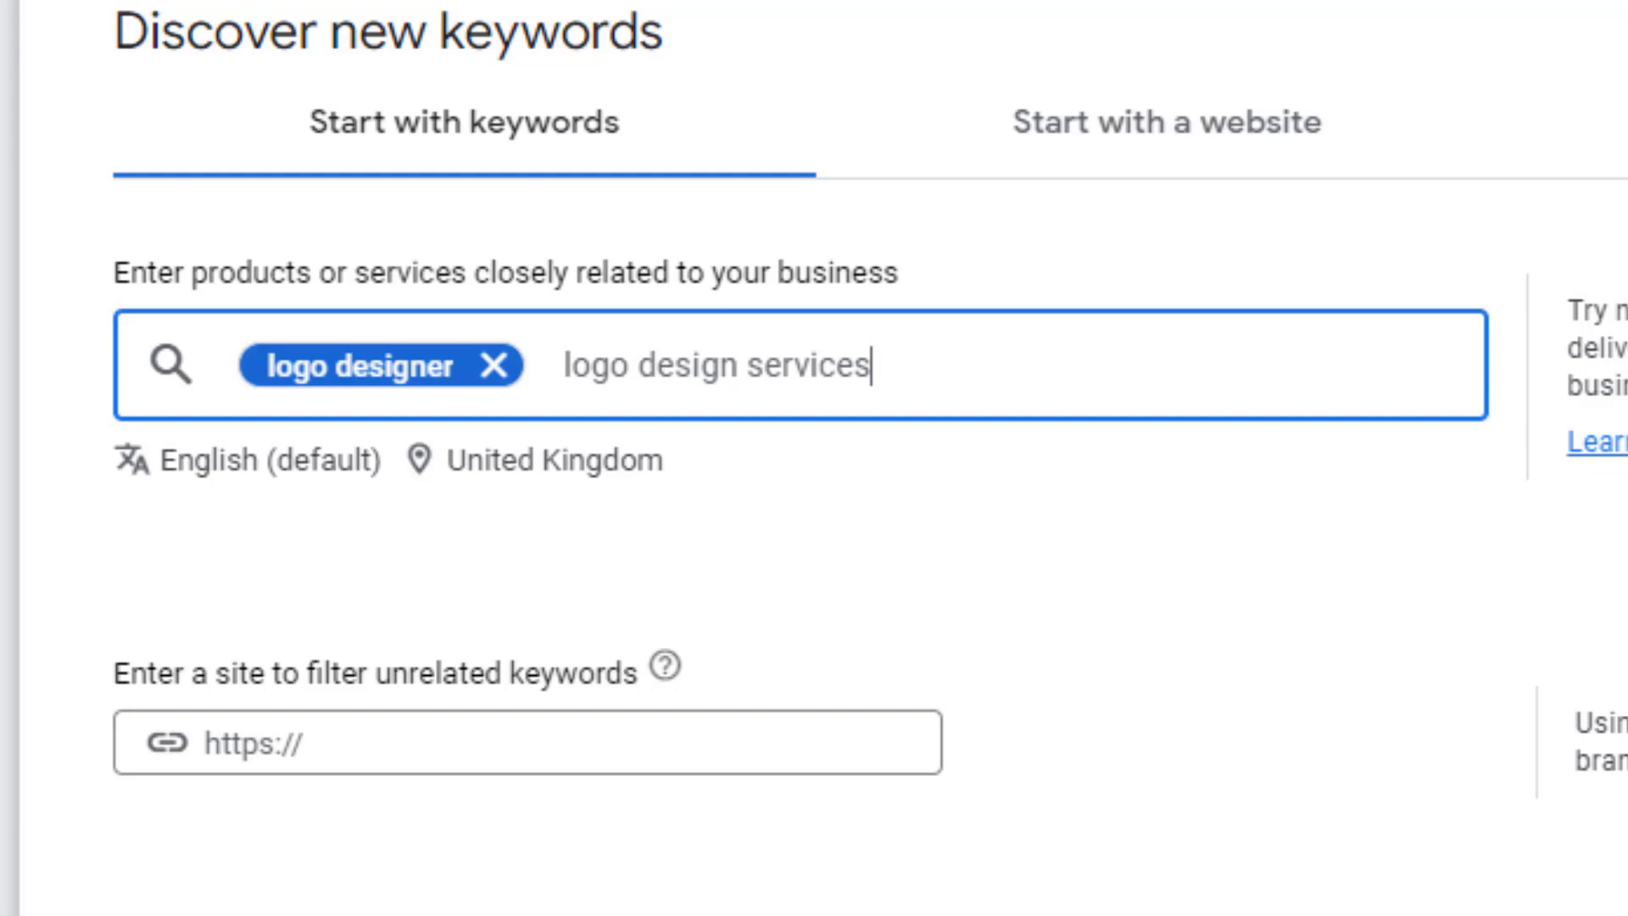
pyautogui.press('Return')
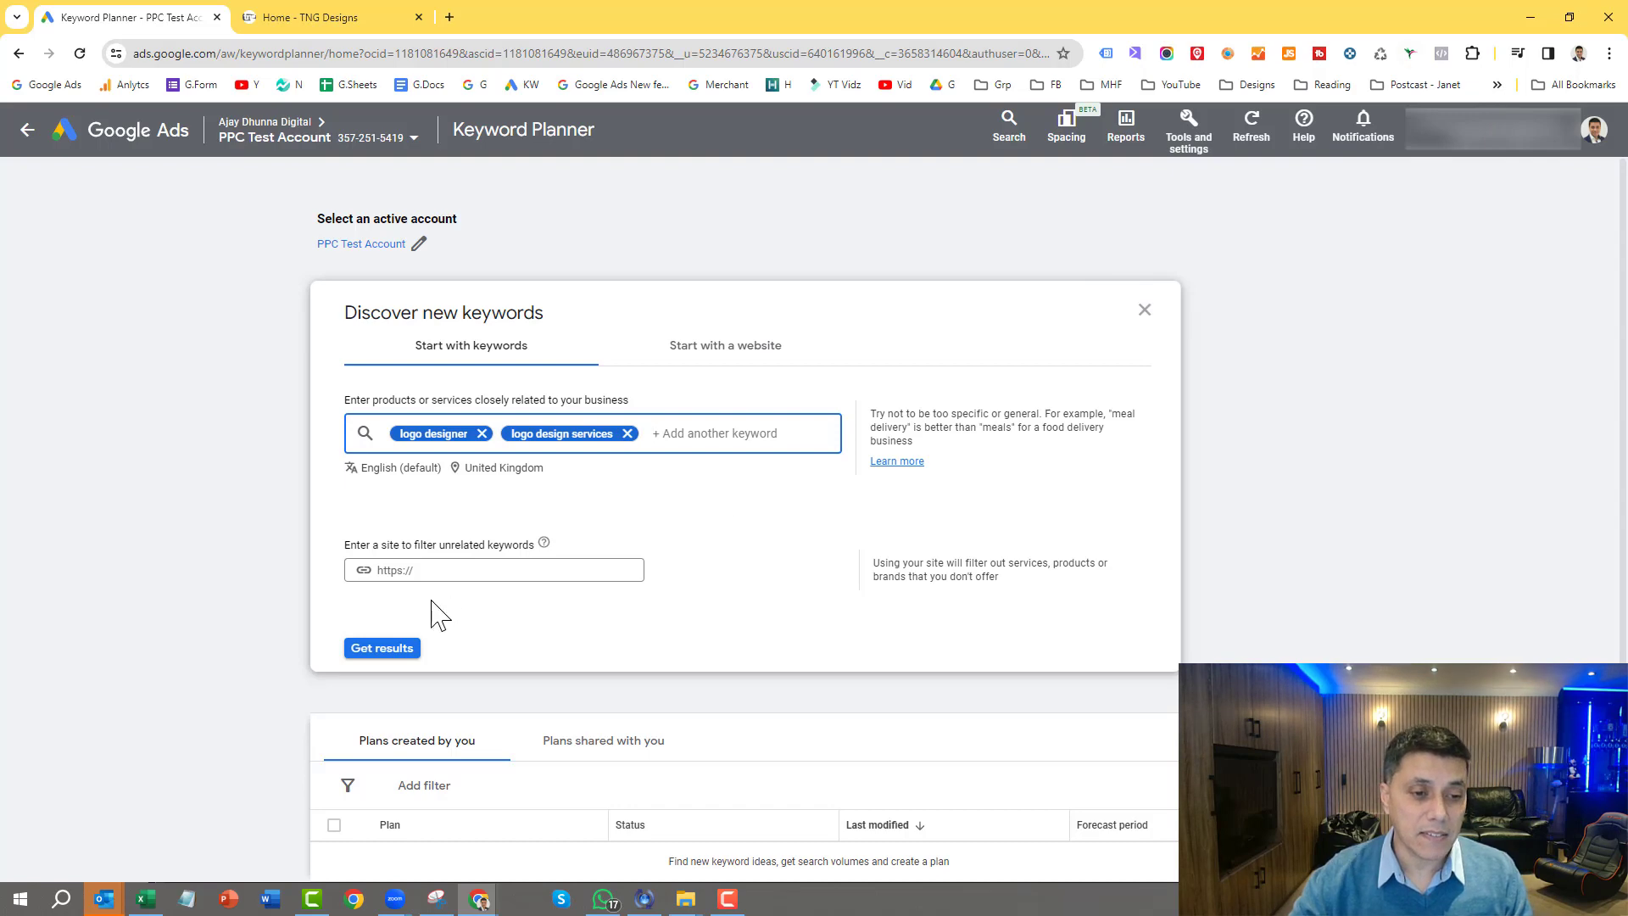
pyautogui.click(384, 649)
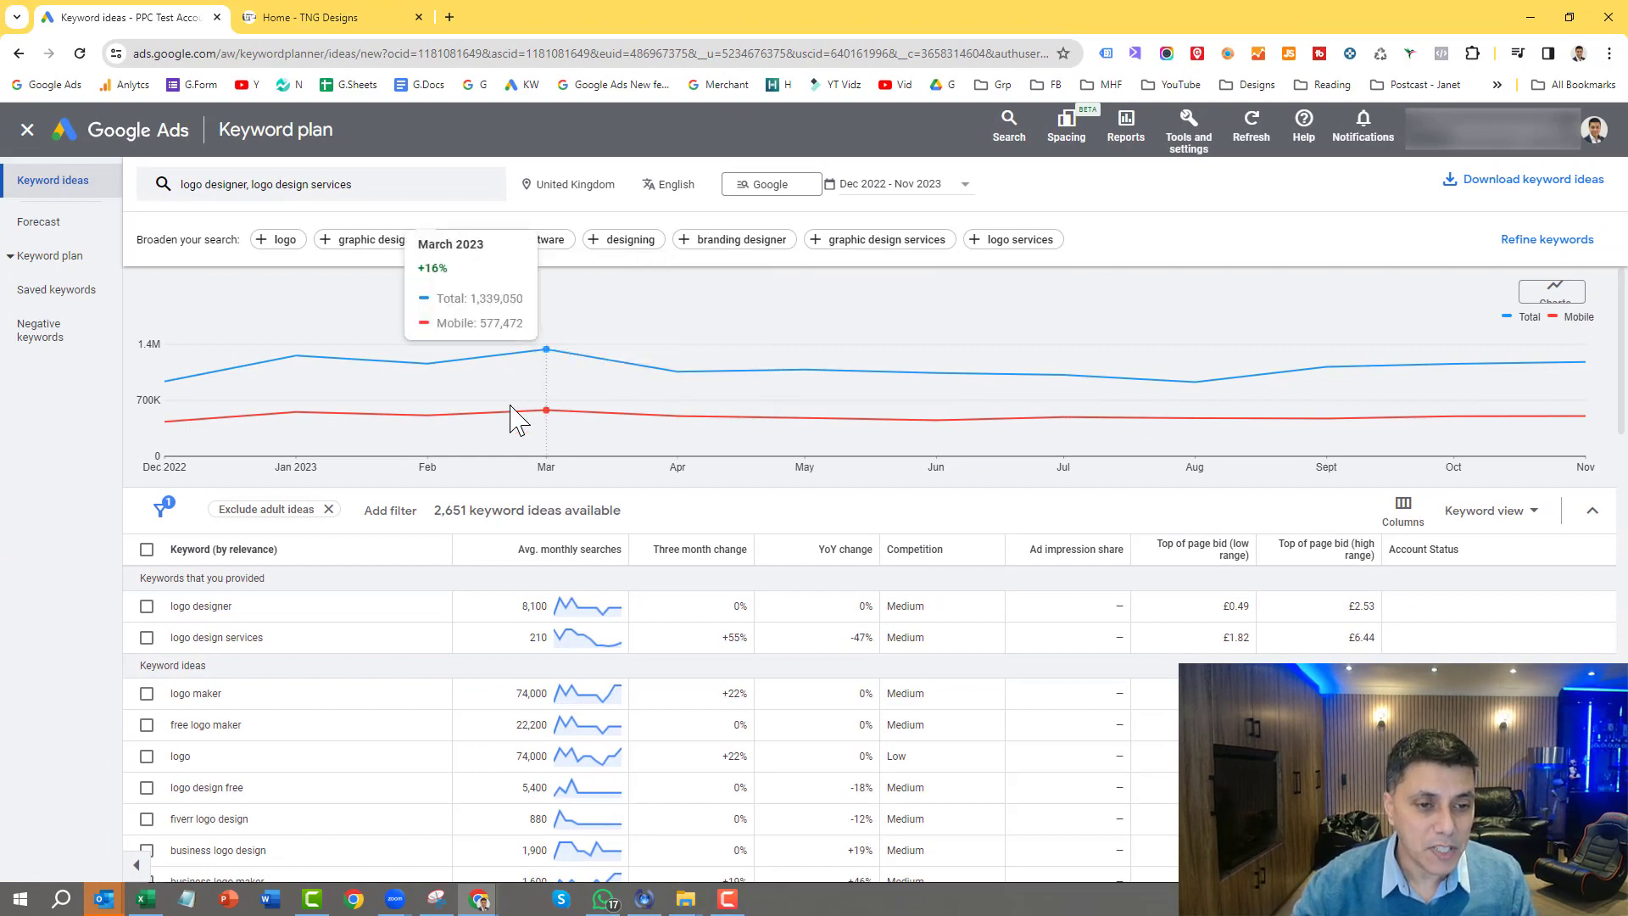
# Step: Review the average monthly searches and competition levels for the provided keywords and the suggested keyword ideas
pyautogui.scroll(-2, 517, 418)
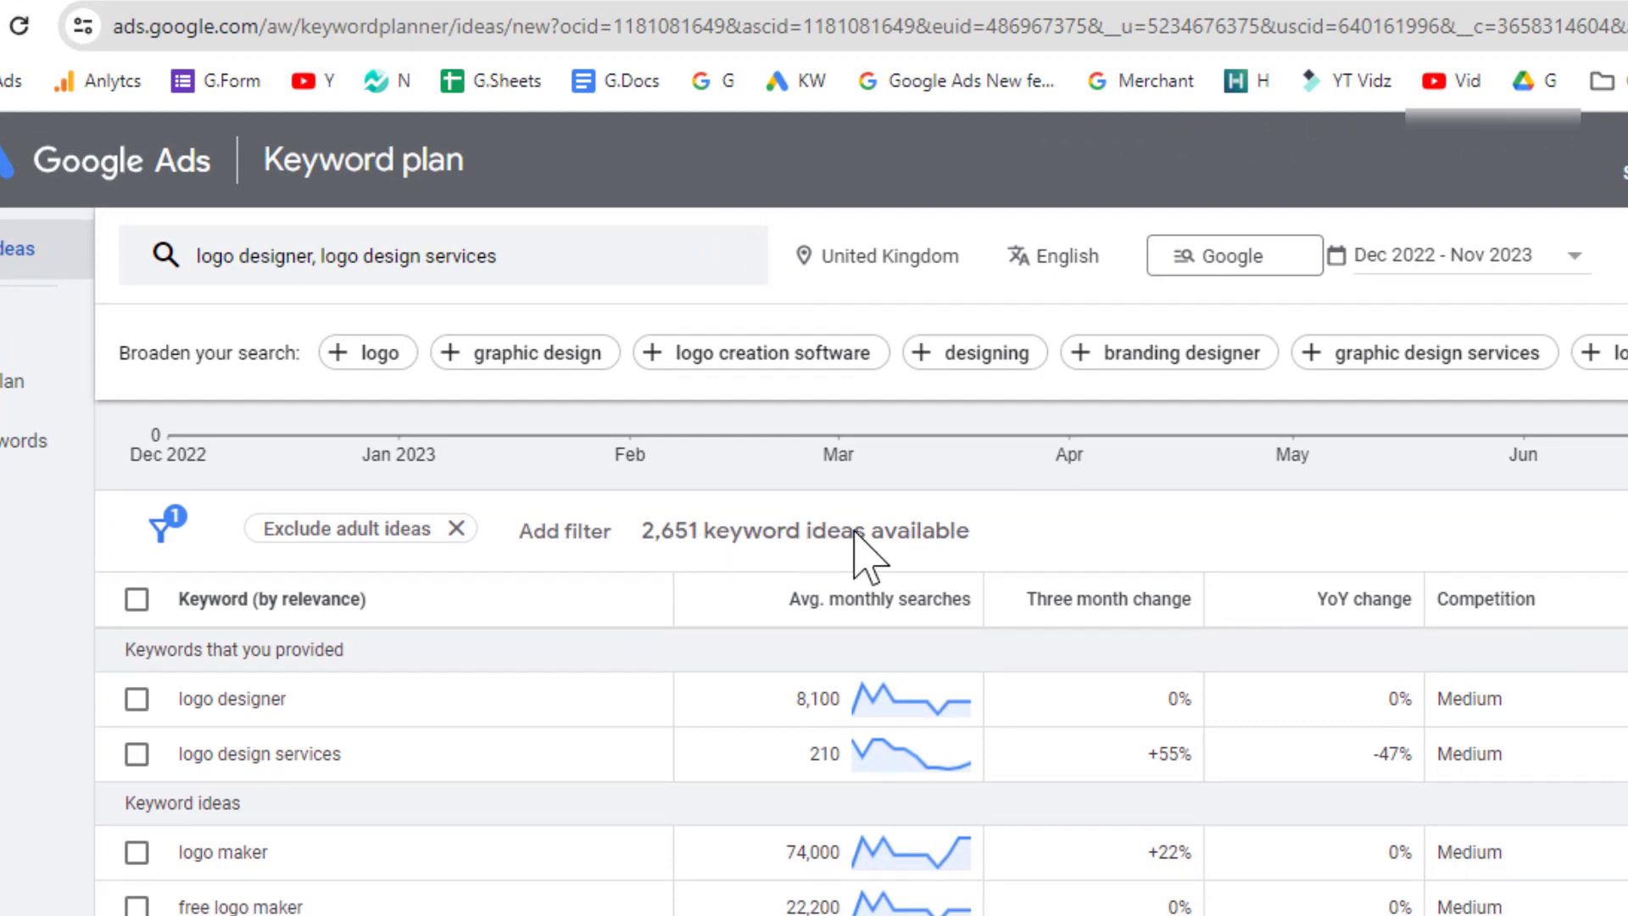
pyautogui.scroll(2, 856, 551)
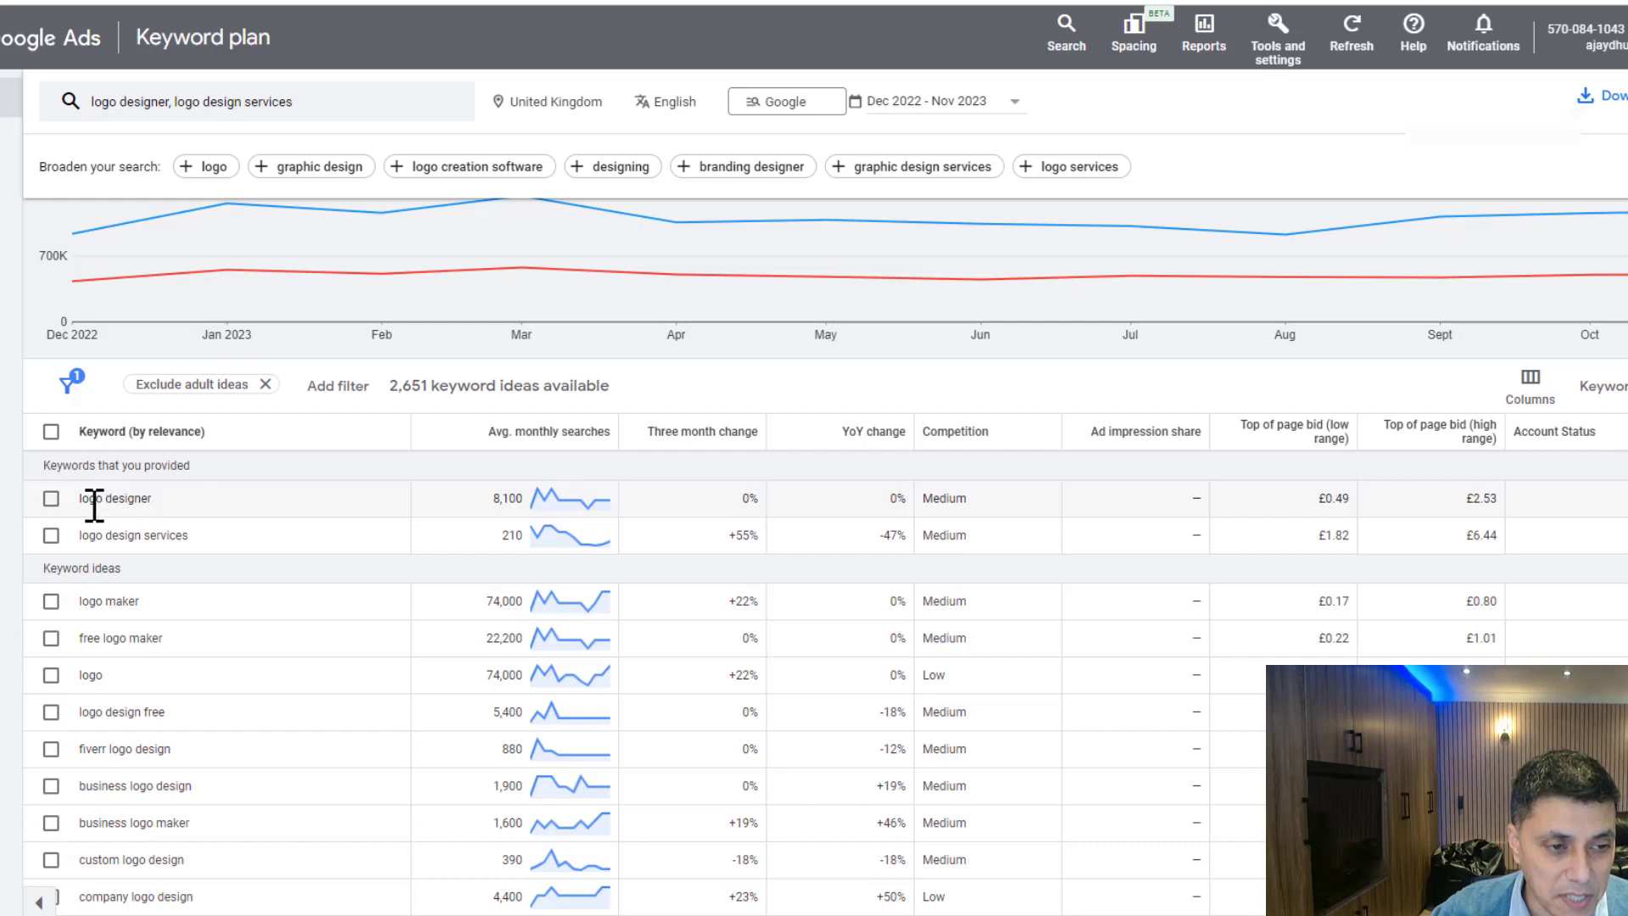
pyautogui.moveTo(117, 534); pyautogui.dragTo(181, 537)
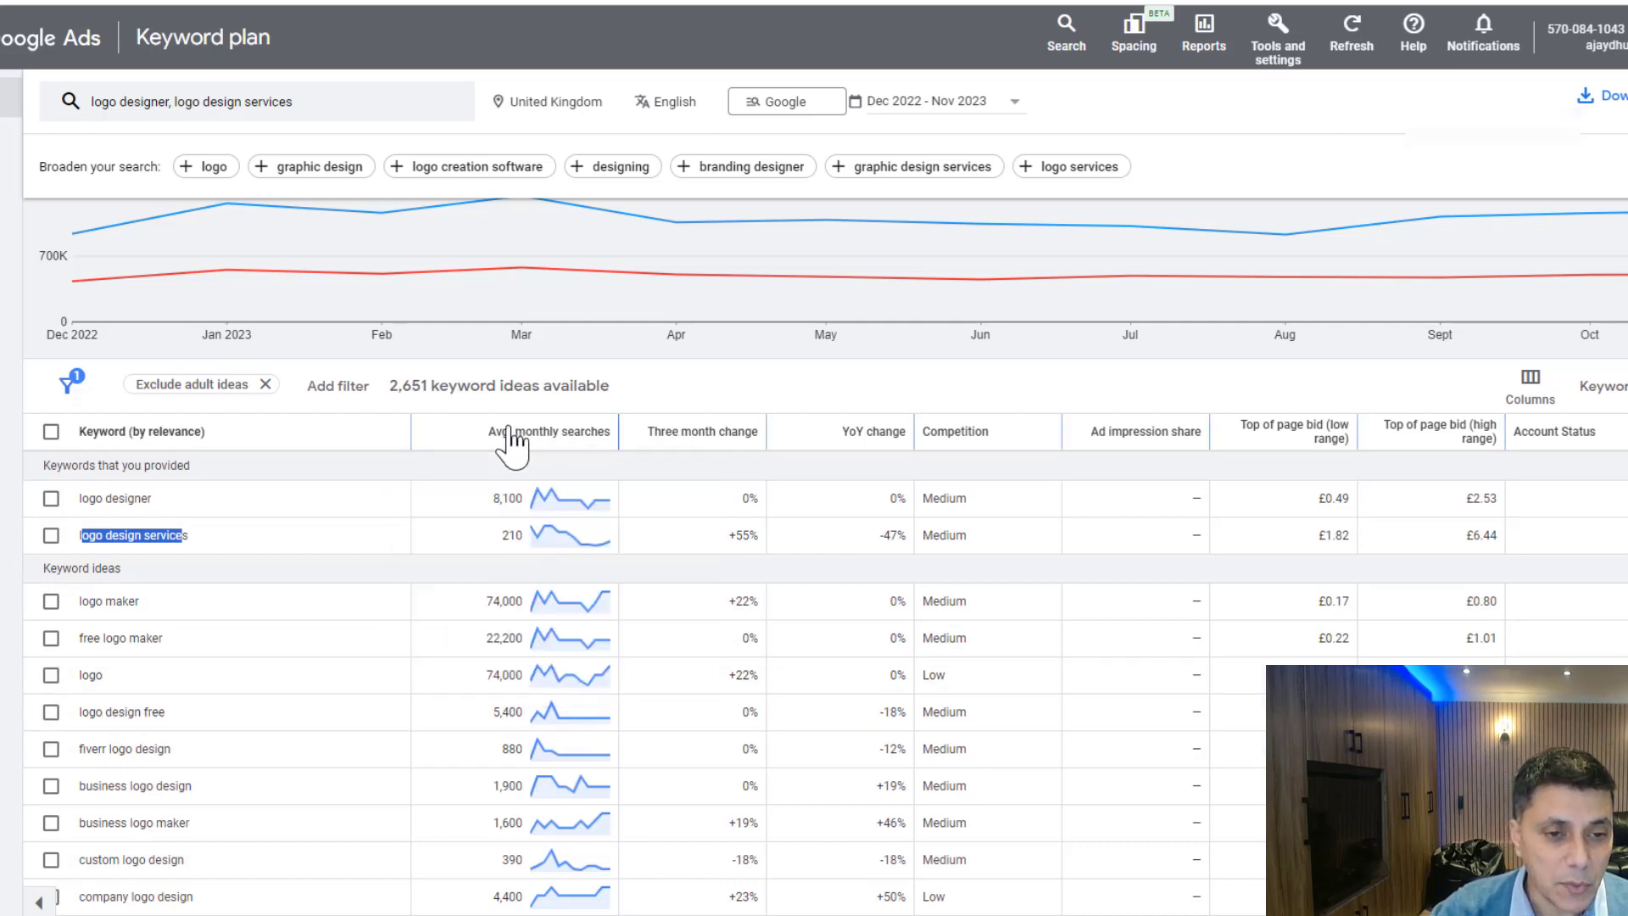
pyautogui.moveTo(556, 438)
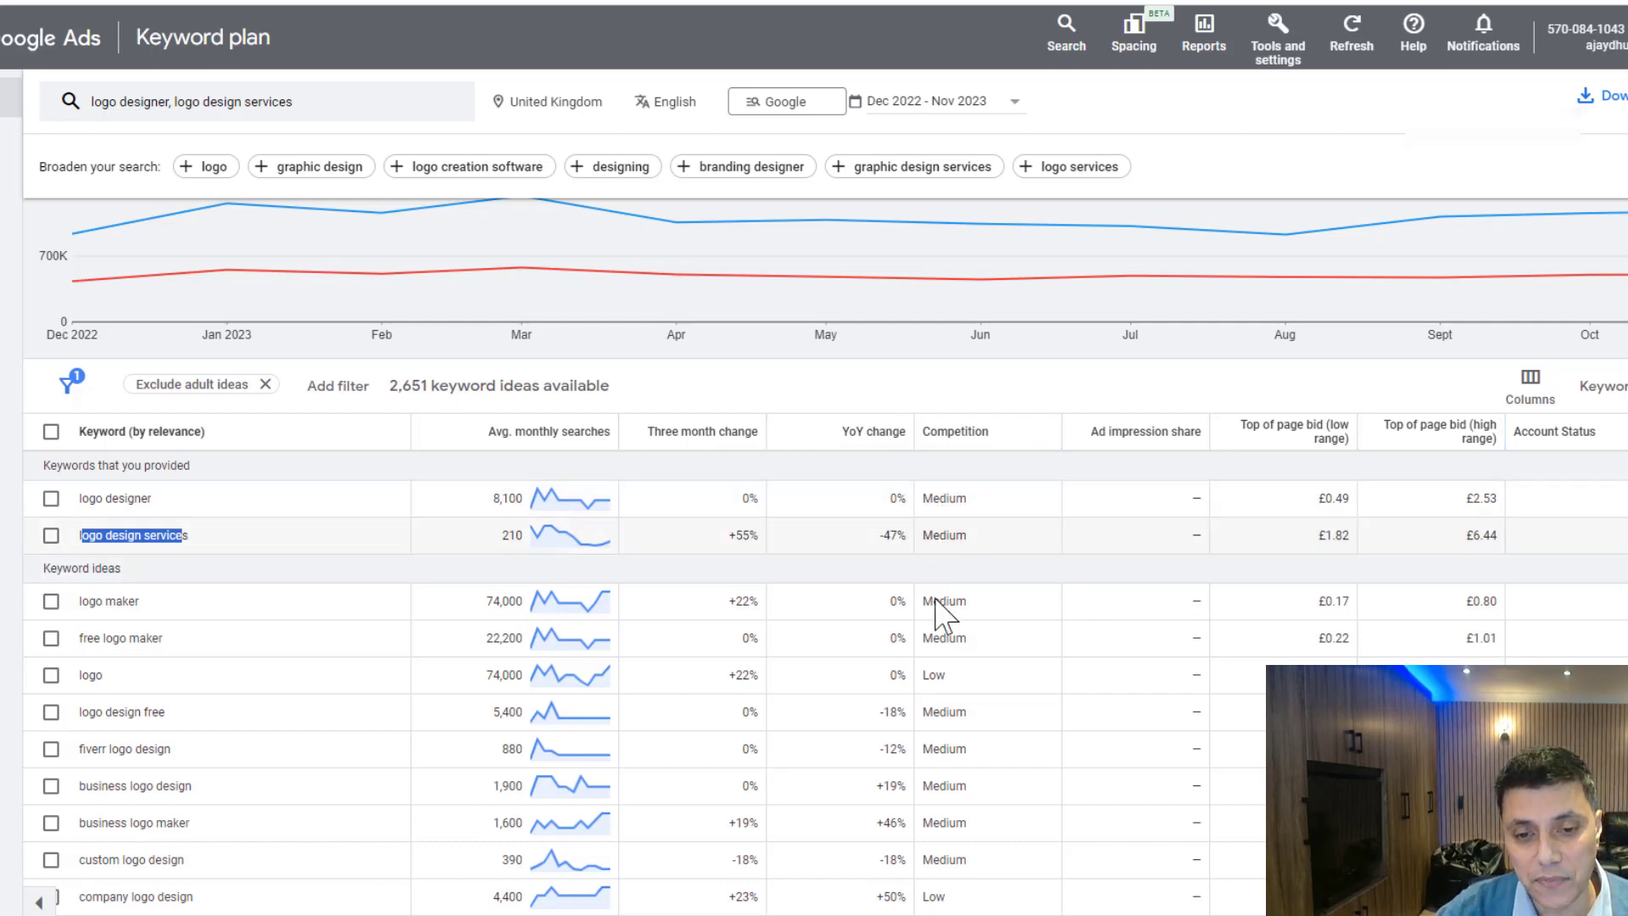
pyautogui.doubleClick(90, 675)
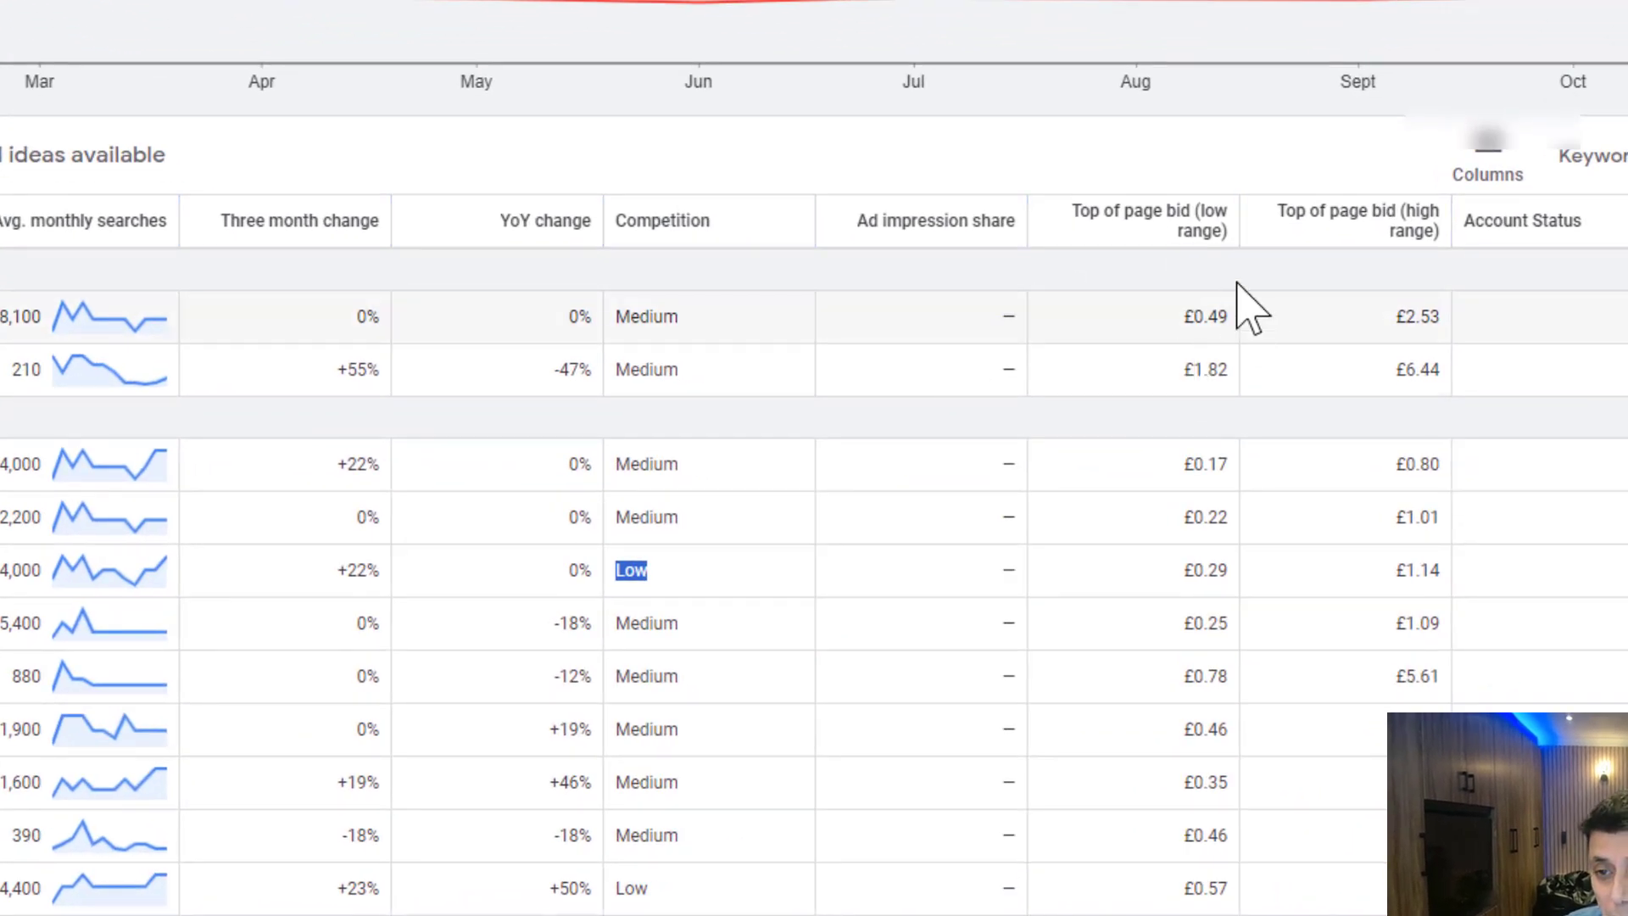
# Step: Examine the low and high top-of-page bids and the monthly searches for "logo designer" and "logo design services"
pyautogui.moveTo(1183, 254)
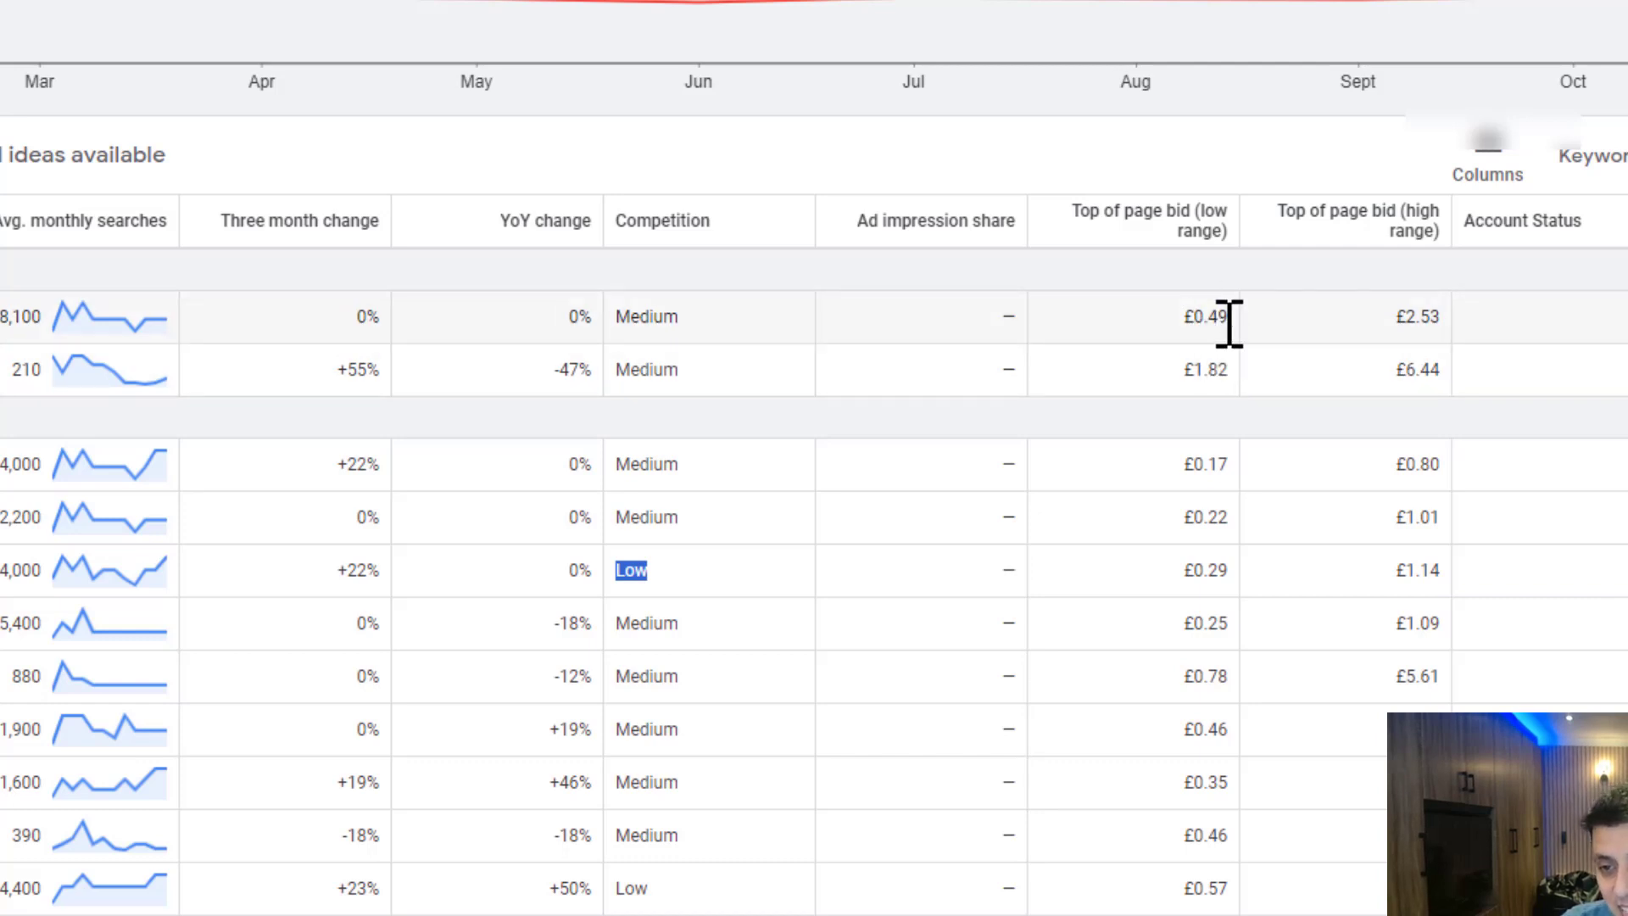
pyautogui.moveTo(1182, 316); pyautogui.dragTo(1232, 316)
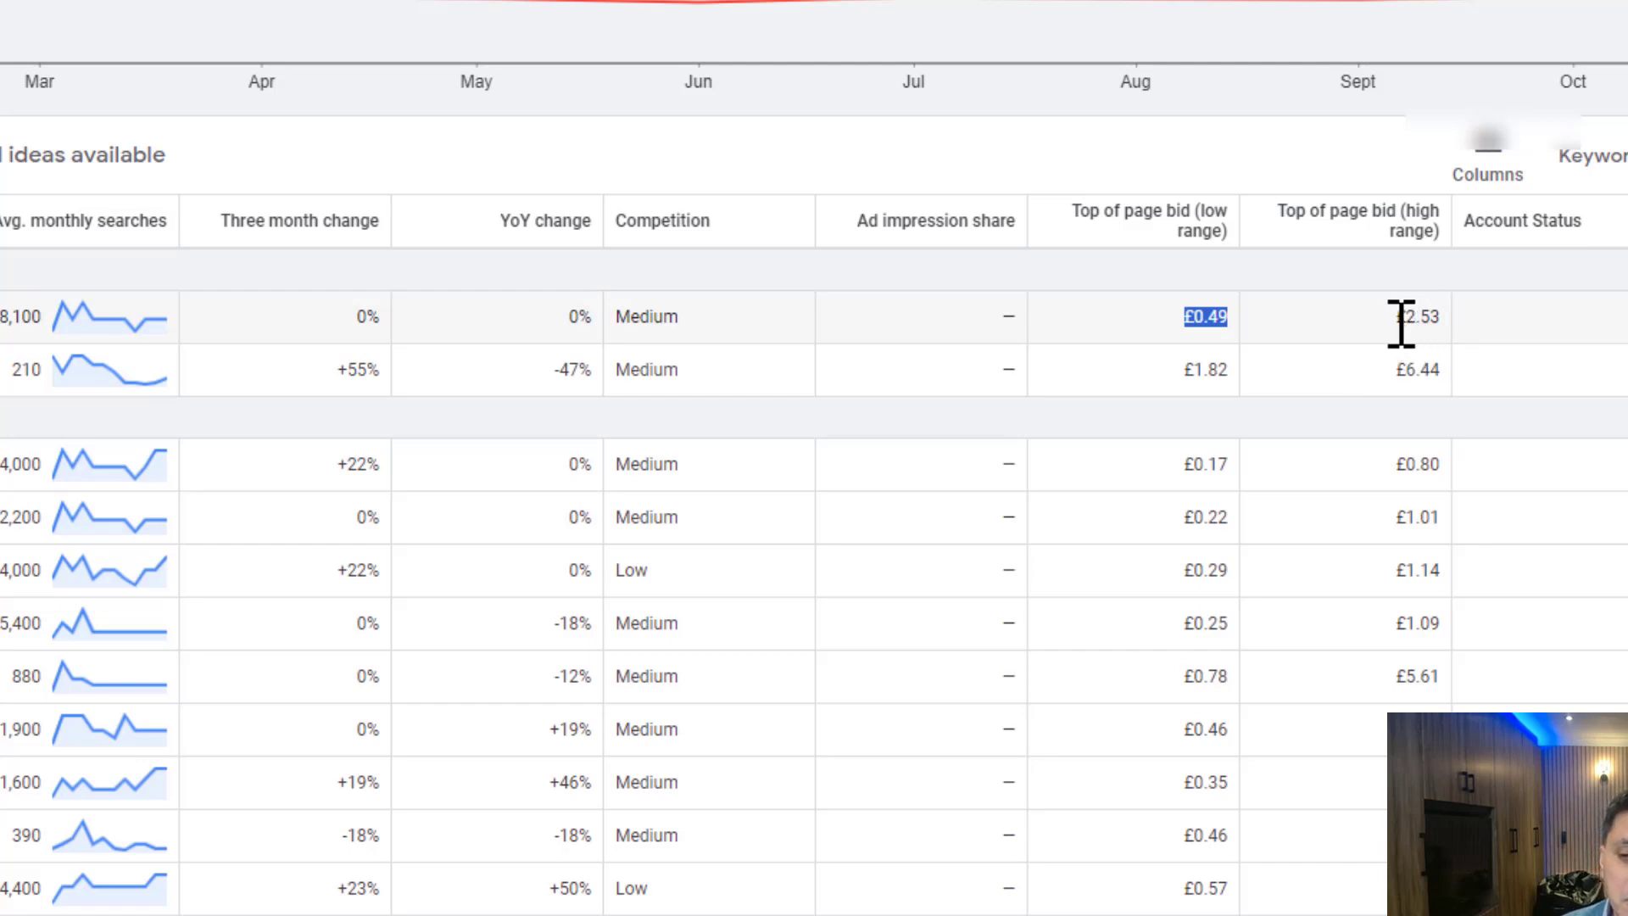
pyautogui.click(1217, 320)
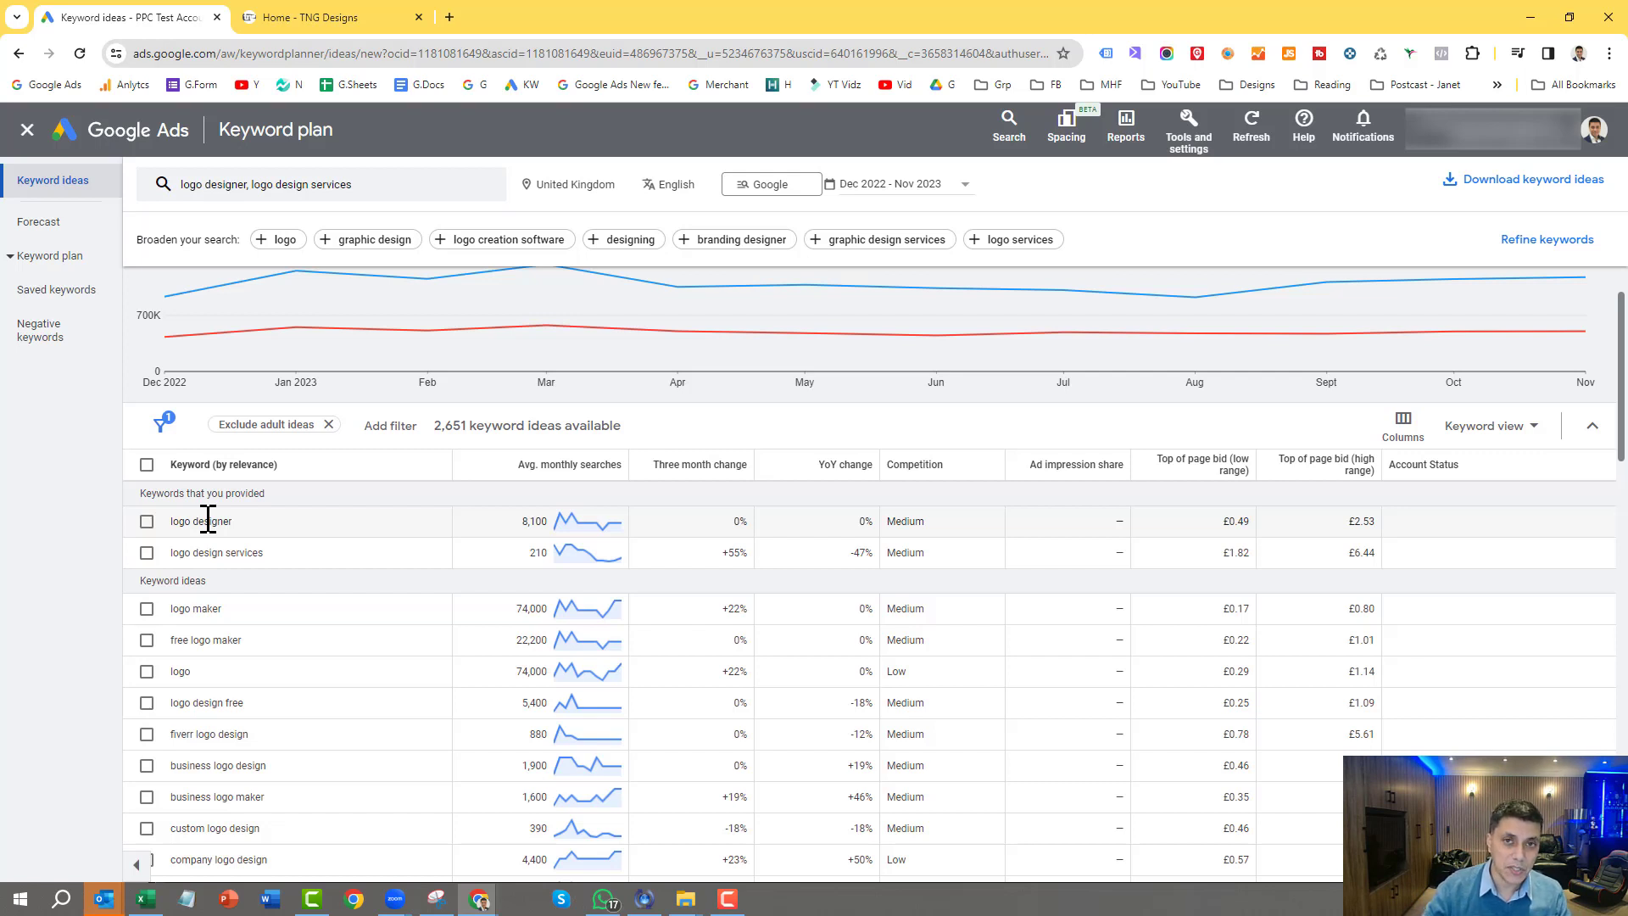
pyautogui.scroll(-1, 208, 521)
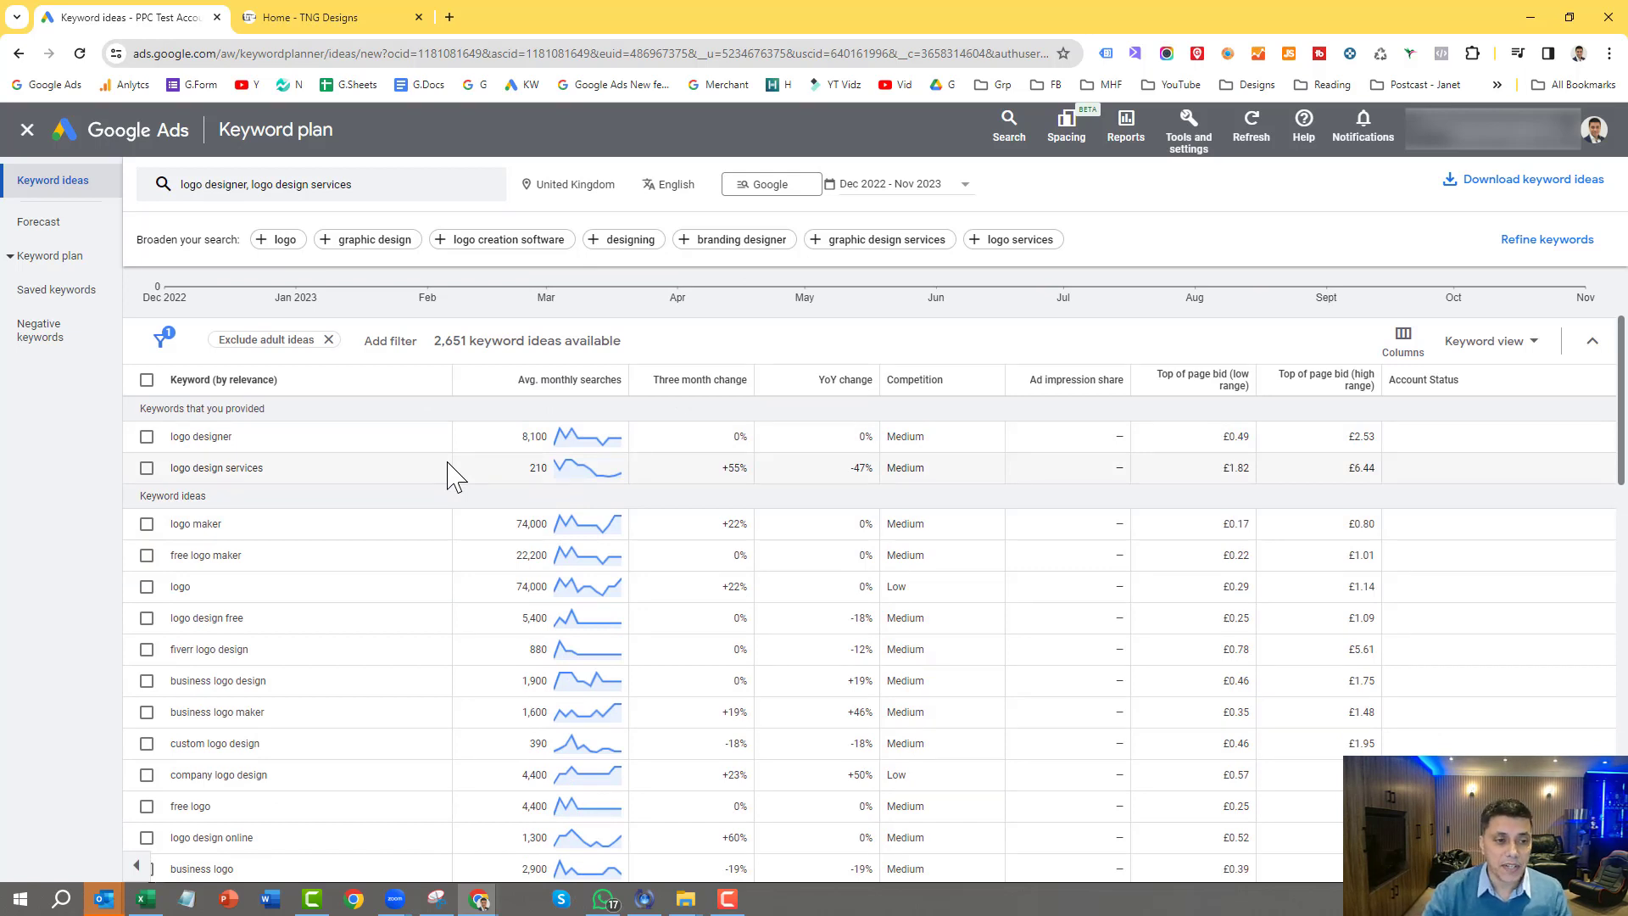
pyautogui.moveTo(542, 383)
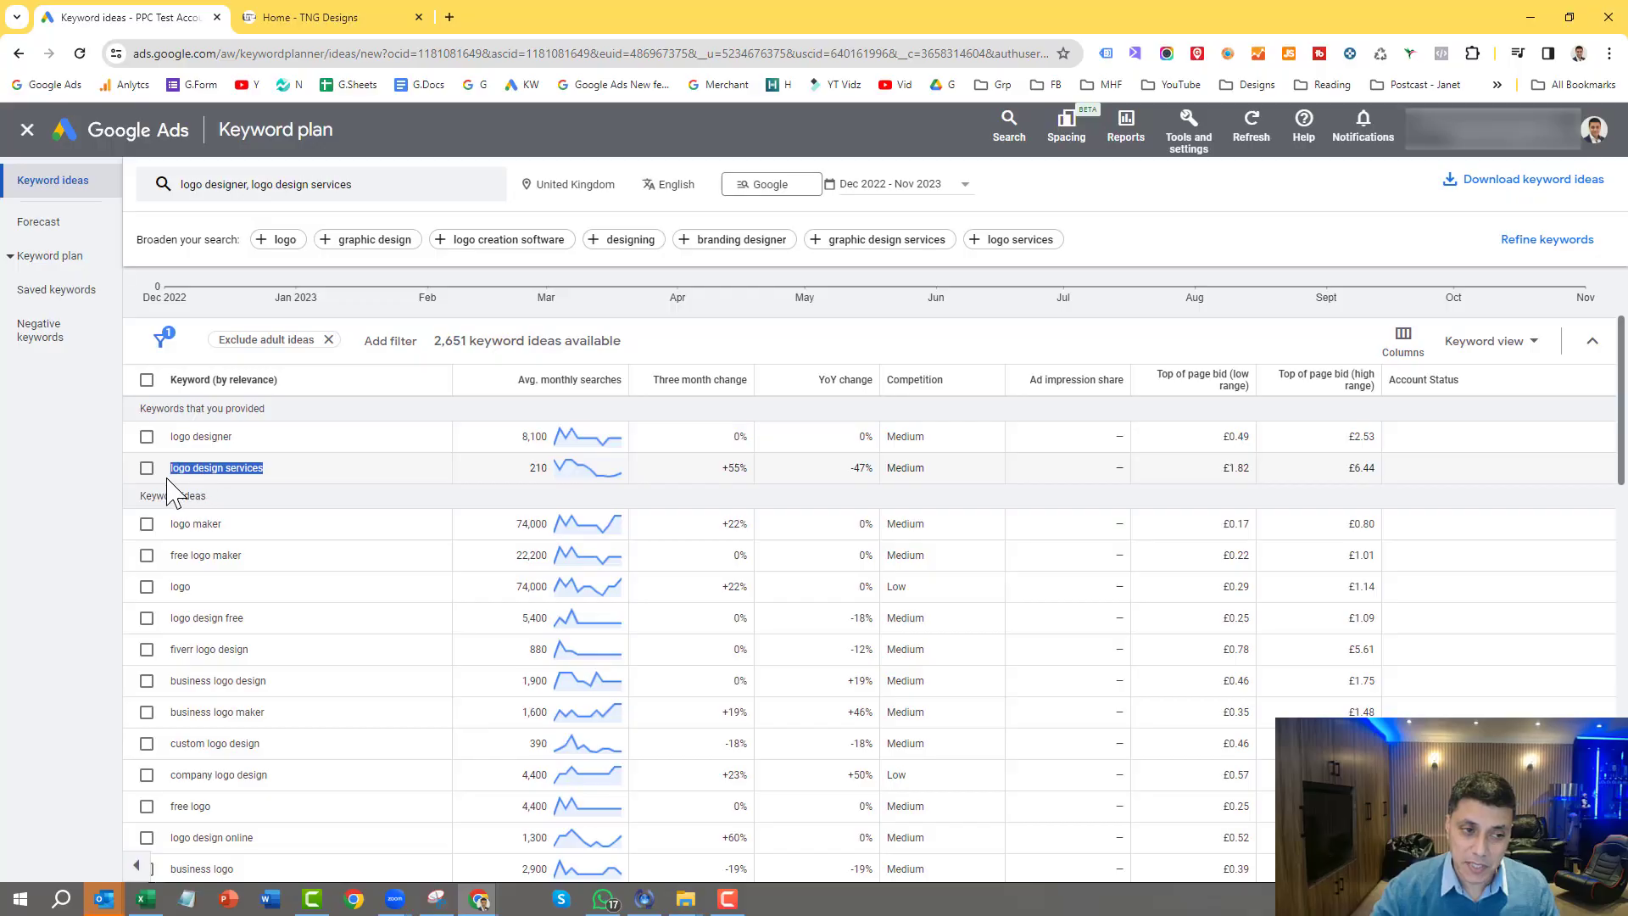
pyautogui.doubleClick(540, 468)
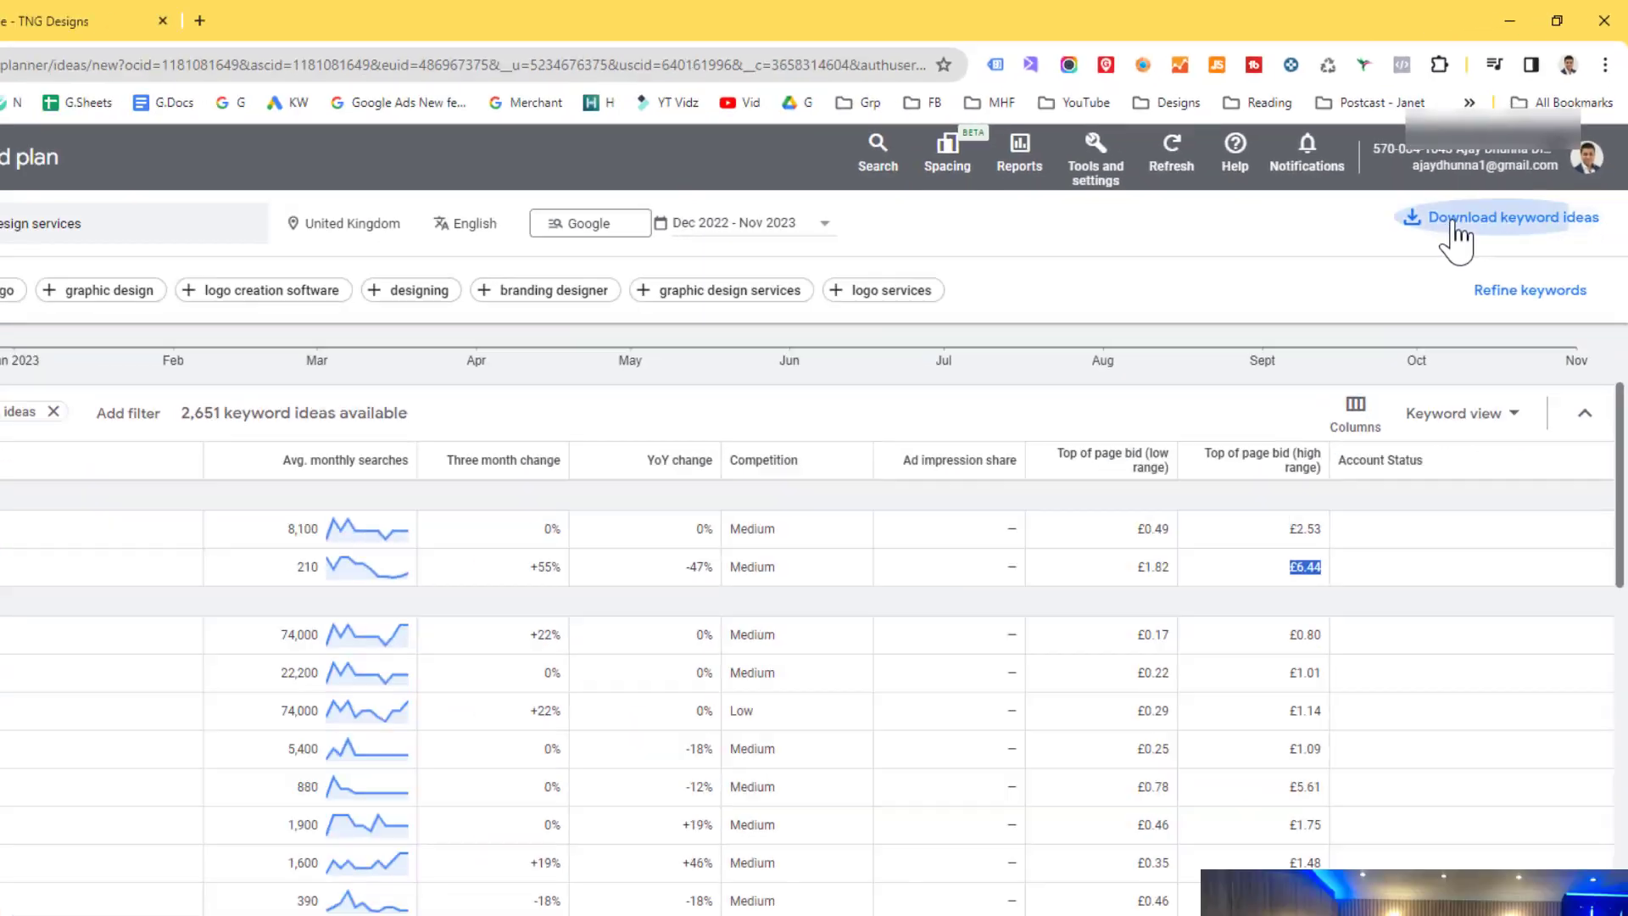
# Step: Check which file formats are offered for downloading the keyword ideas, without downloading them
pyautogui.click(1453, 223)
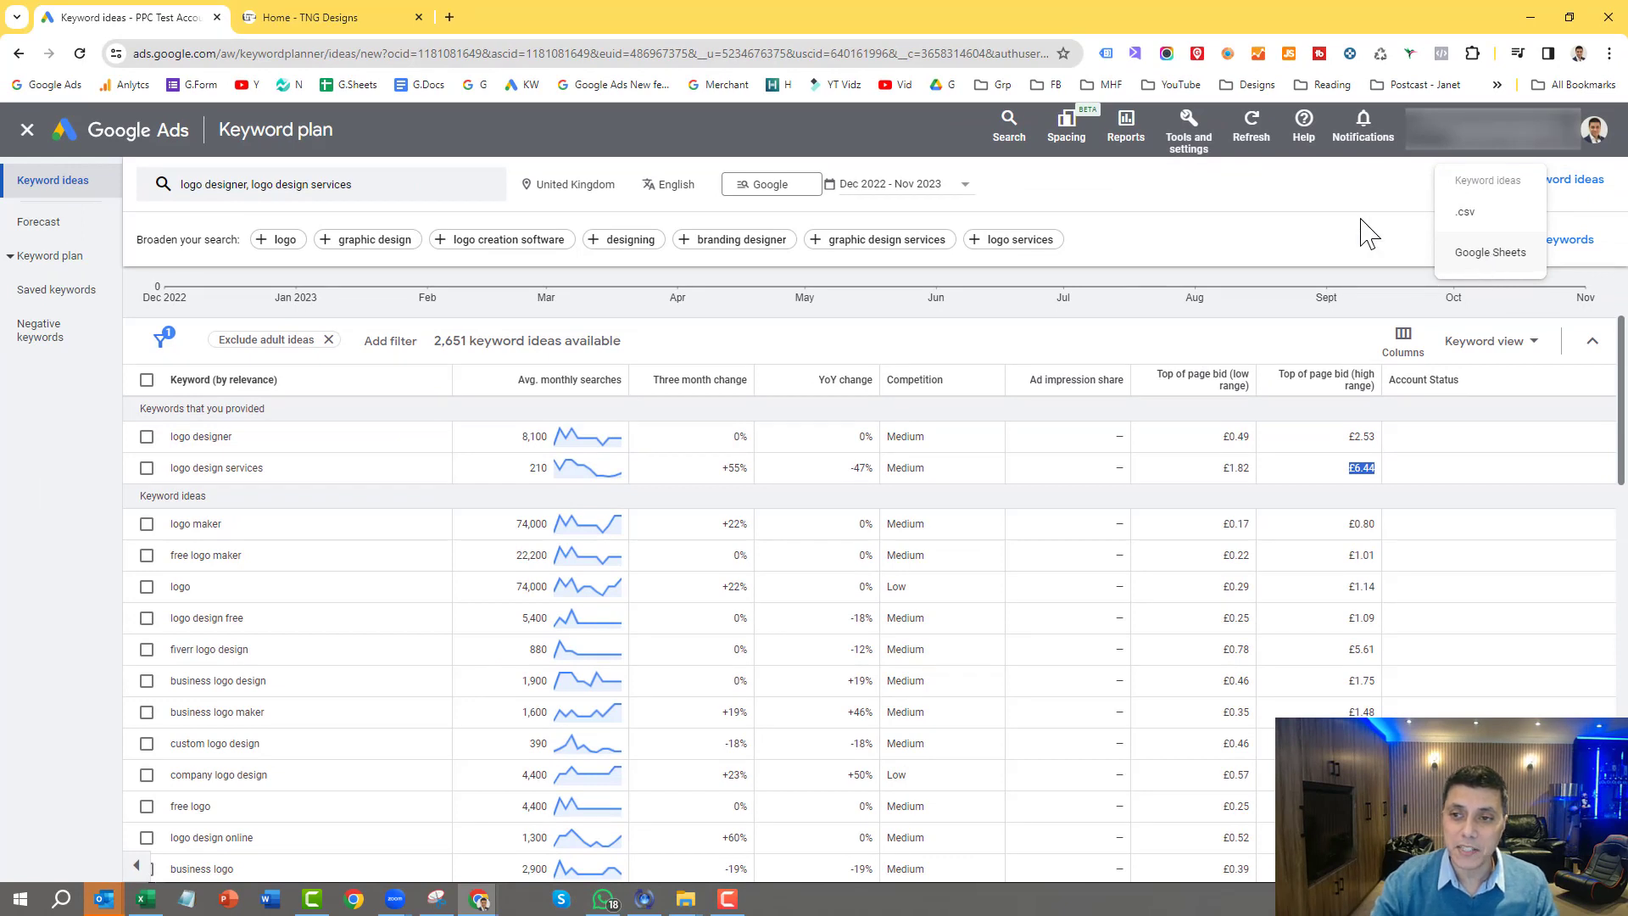
pyautogui.click(1231, 194)
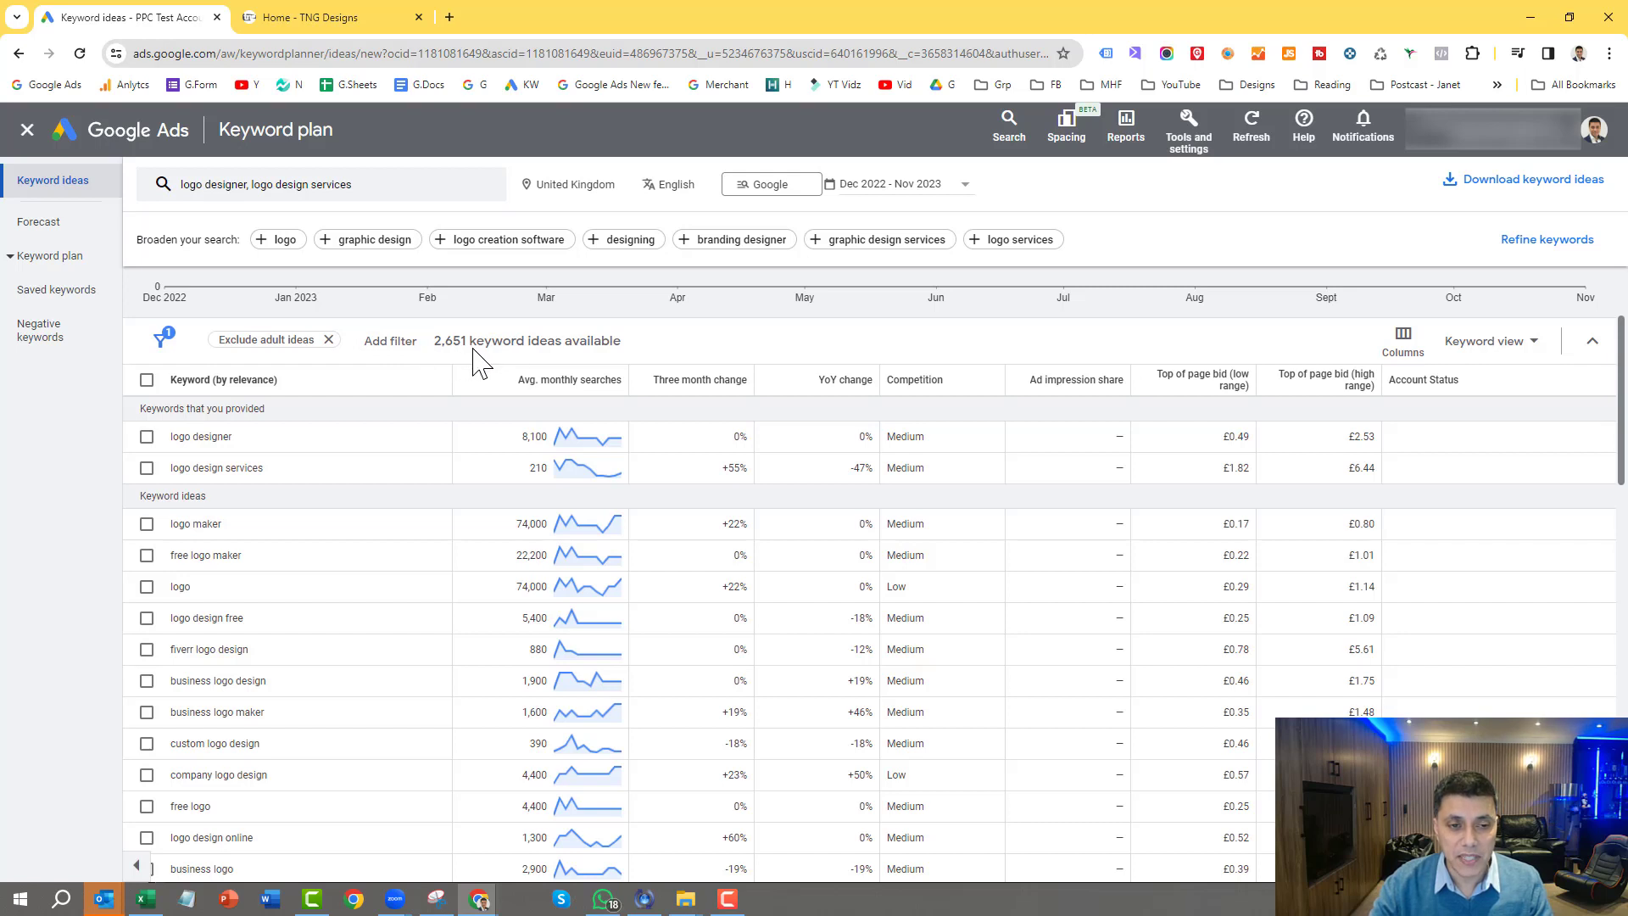
# Step: Refine the keyword ideas by excluding the fashion brands nike, adidas and burberry
pyautogui.click(1555, 246)
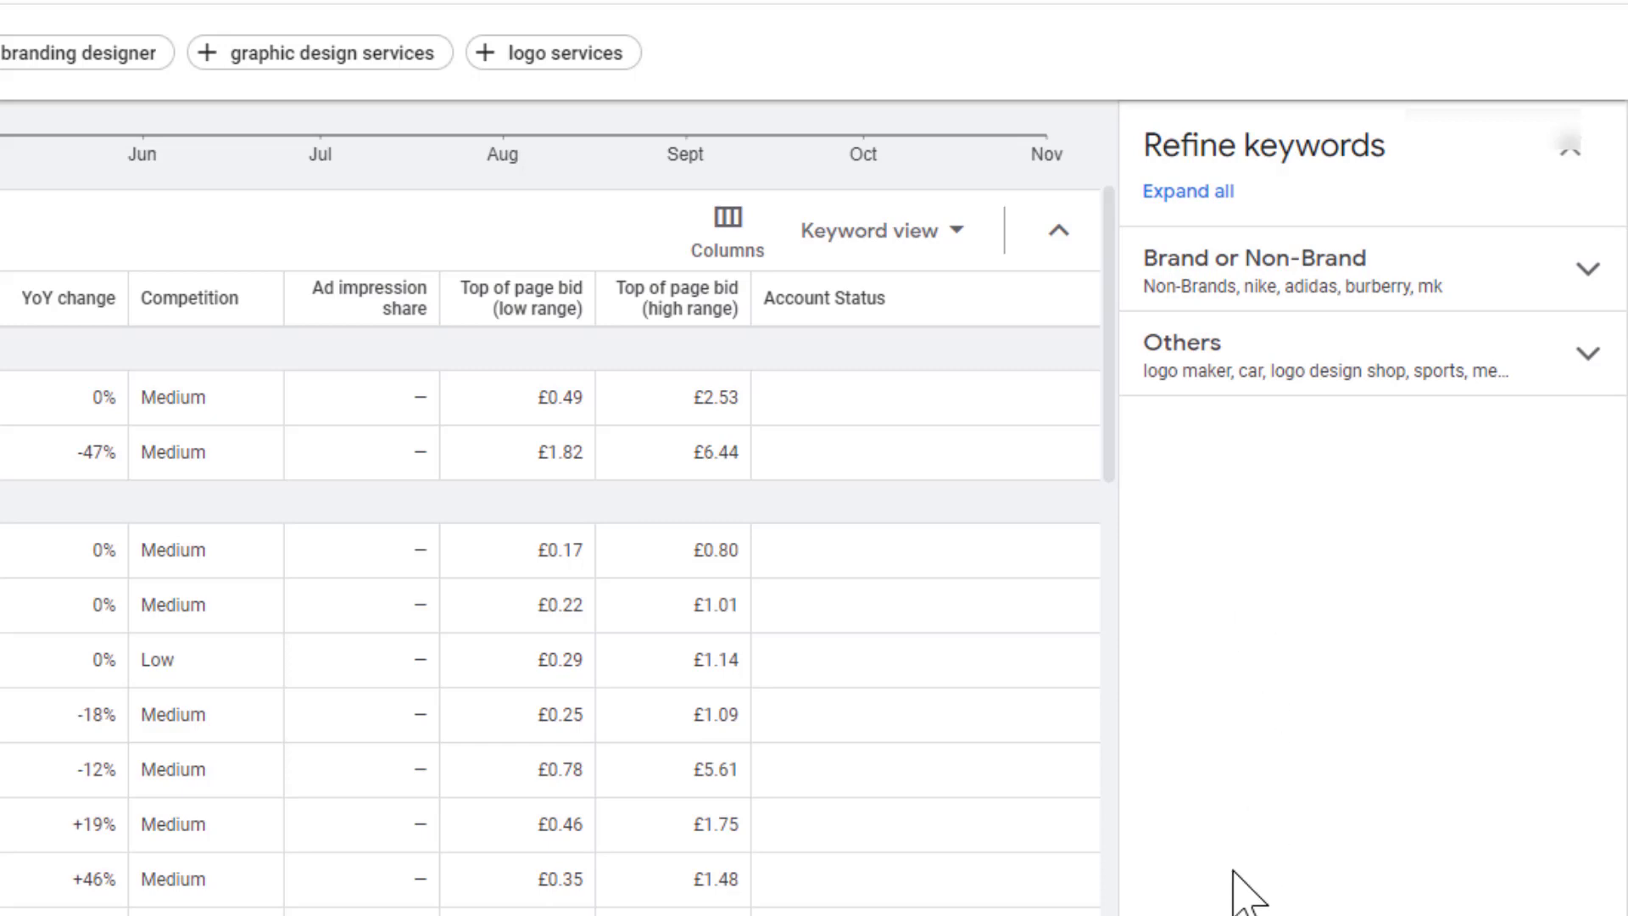
pyautogui.click(1590, 273)
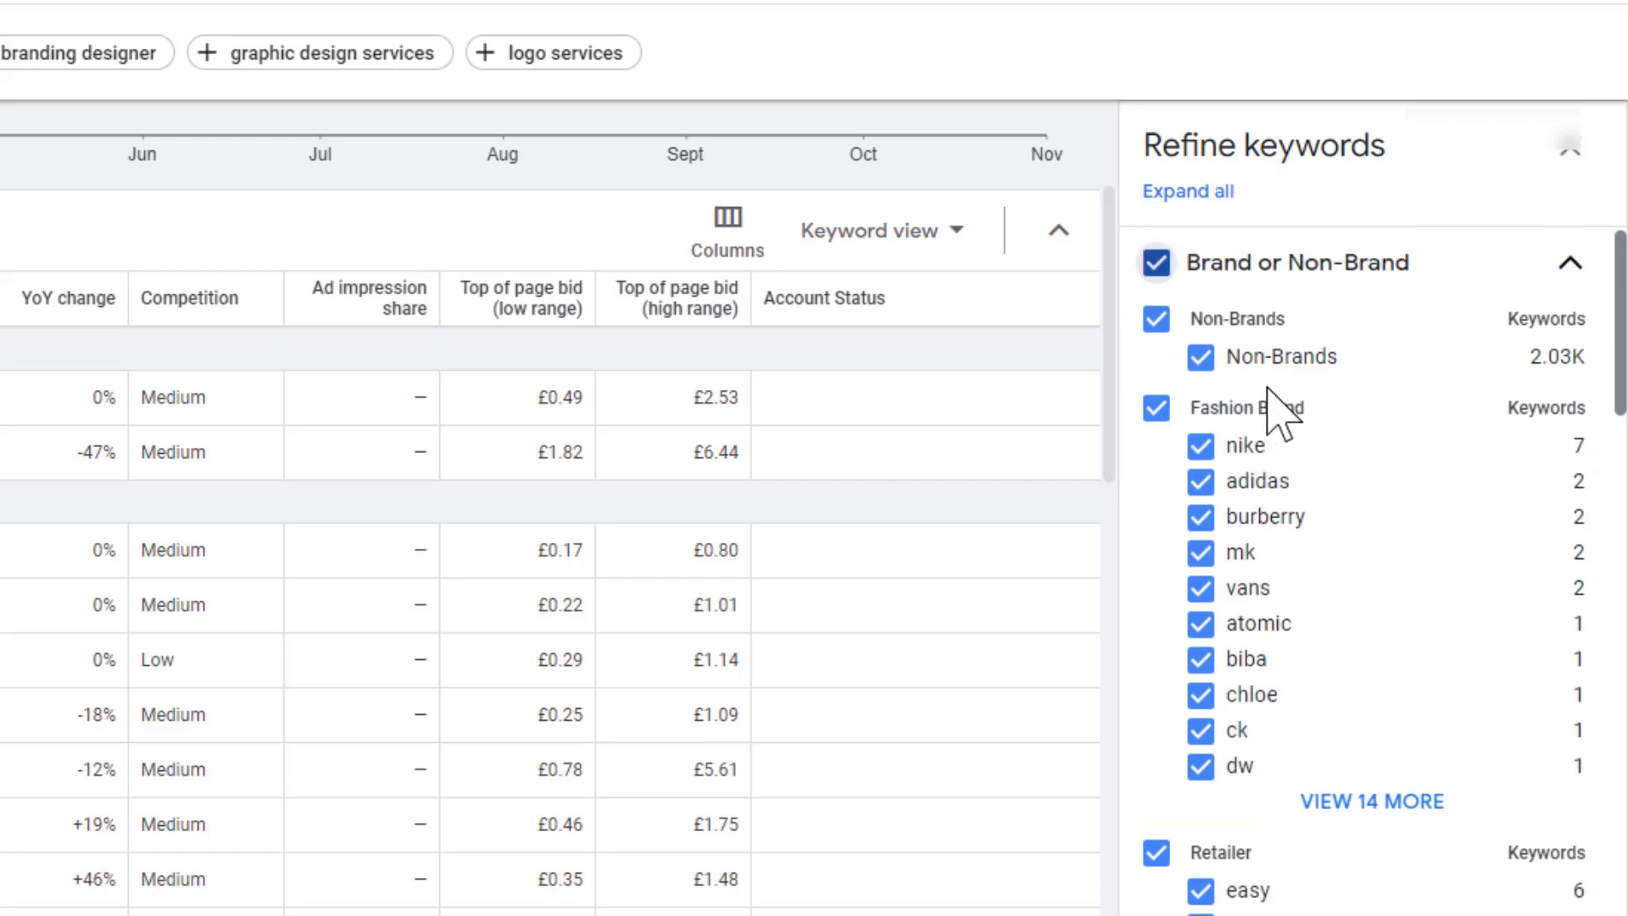
pyautogui.click(1200, 445)
pyautogui.click(1200, 480)
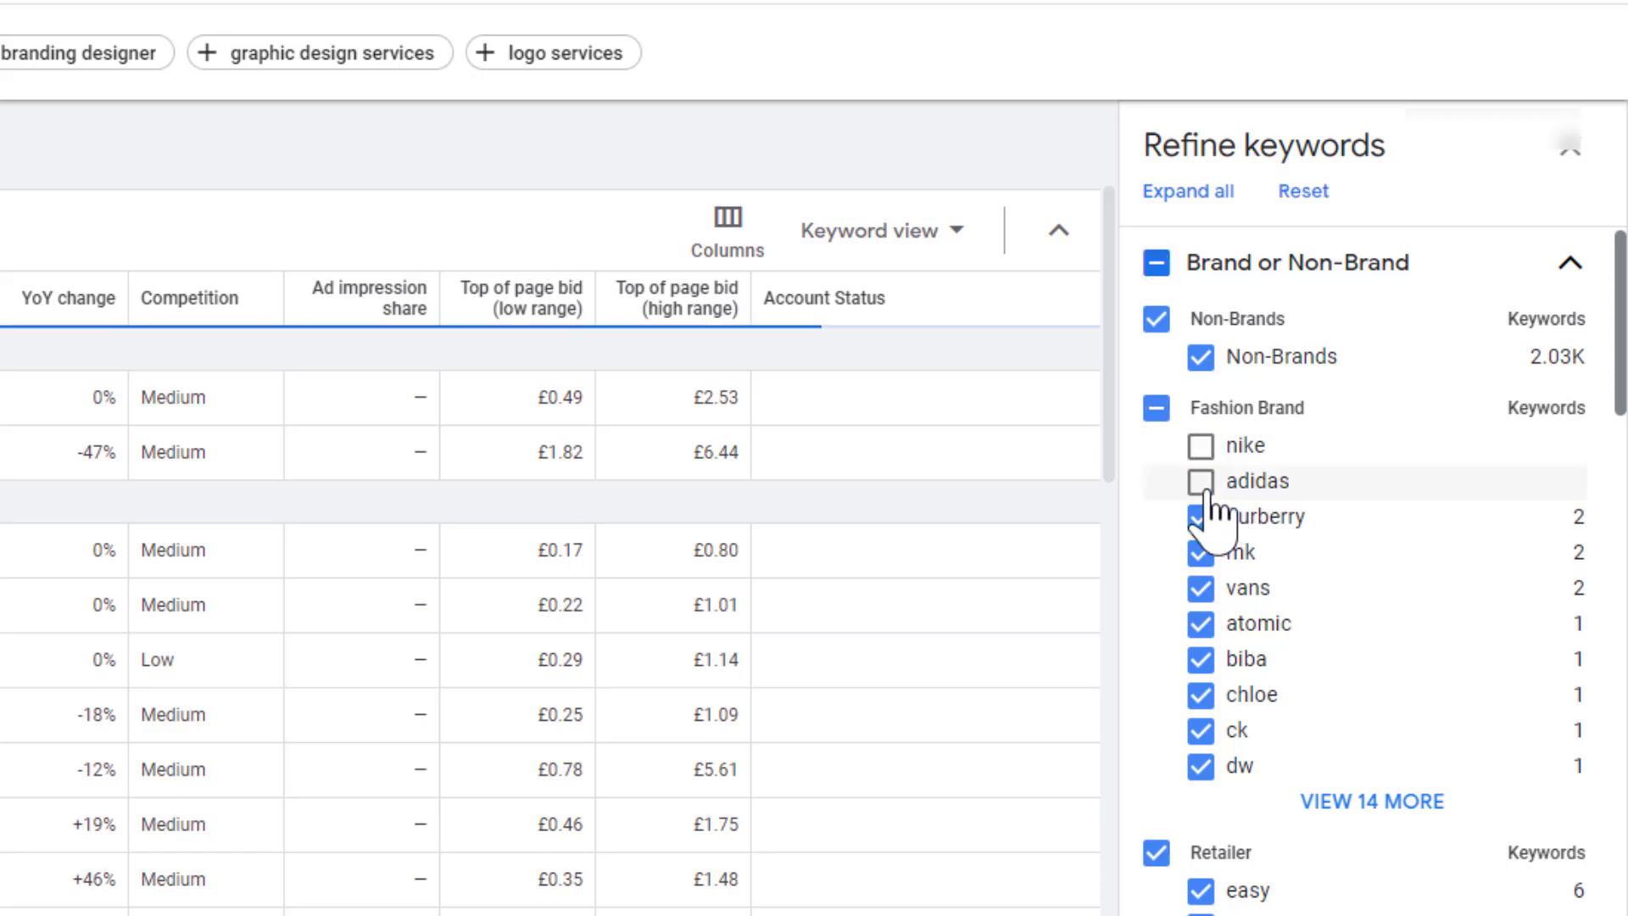
pyautogui.click(1201, 516)
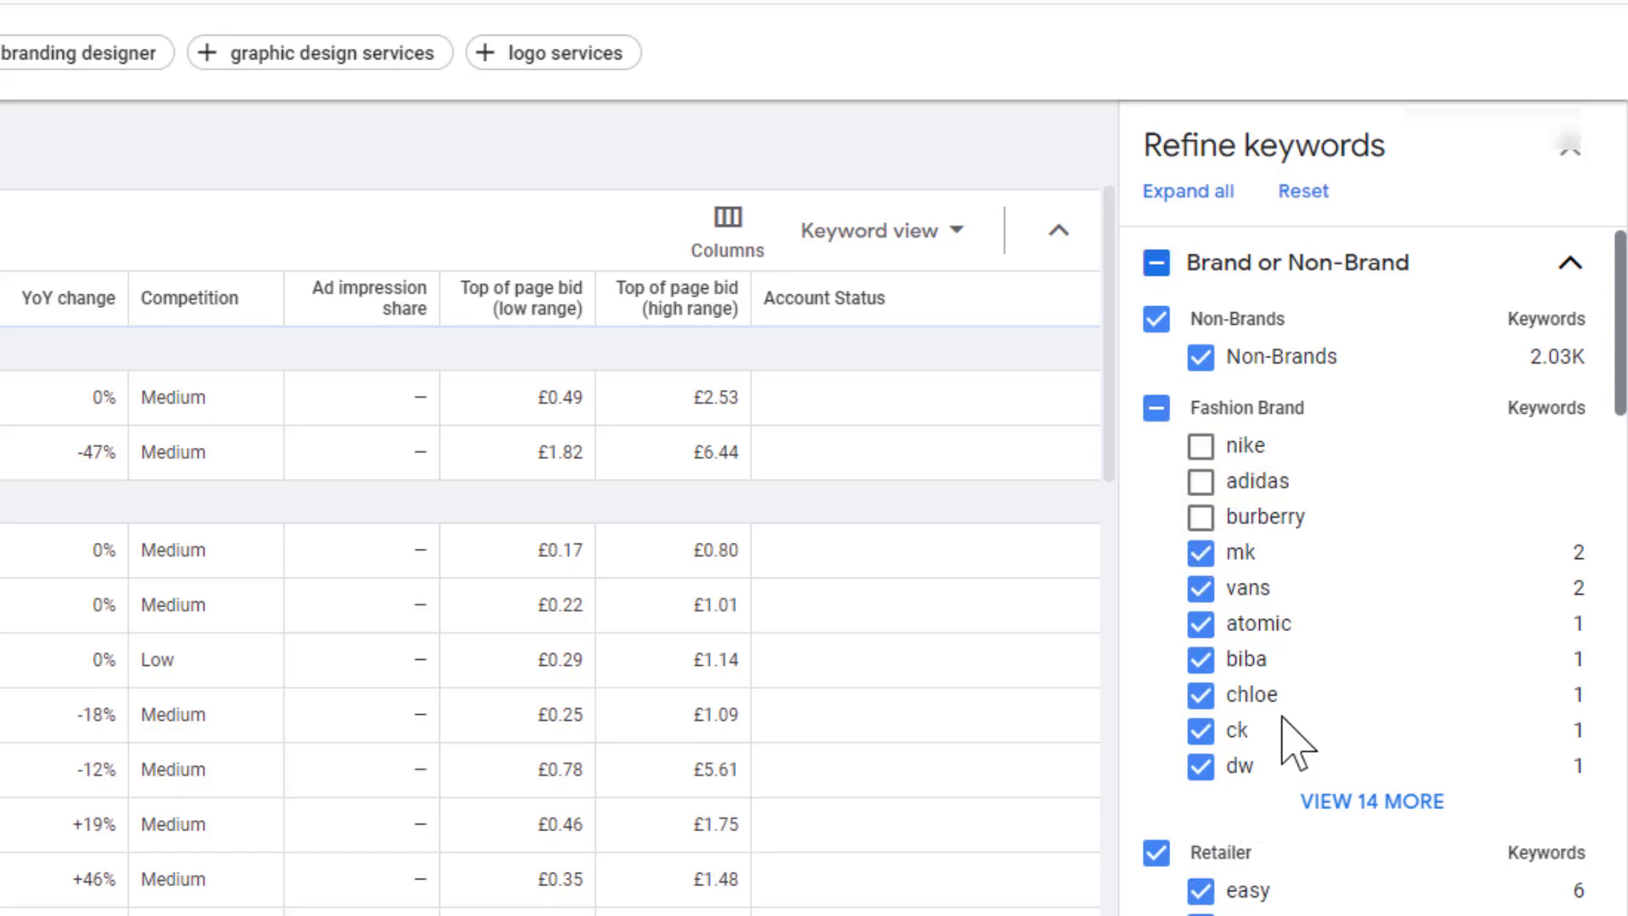
pyautogui.scroll(-3, 1229, 746)
pyautogui.click(1200, 700)
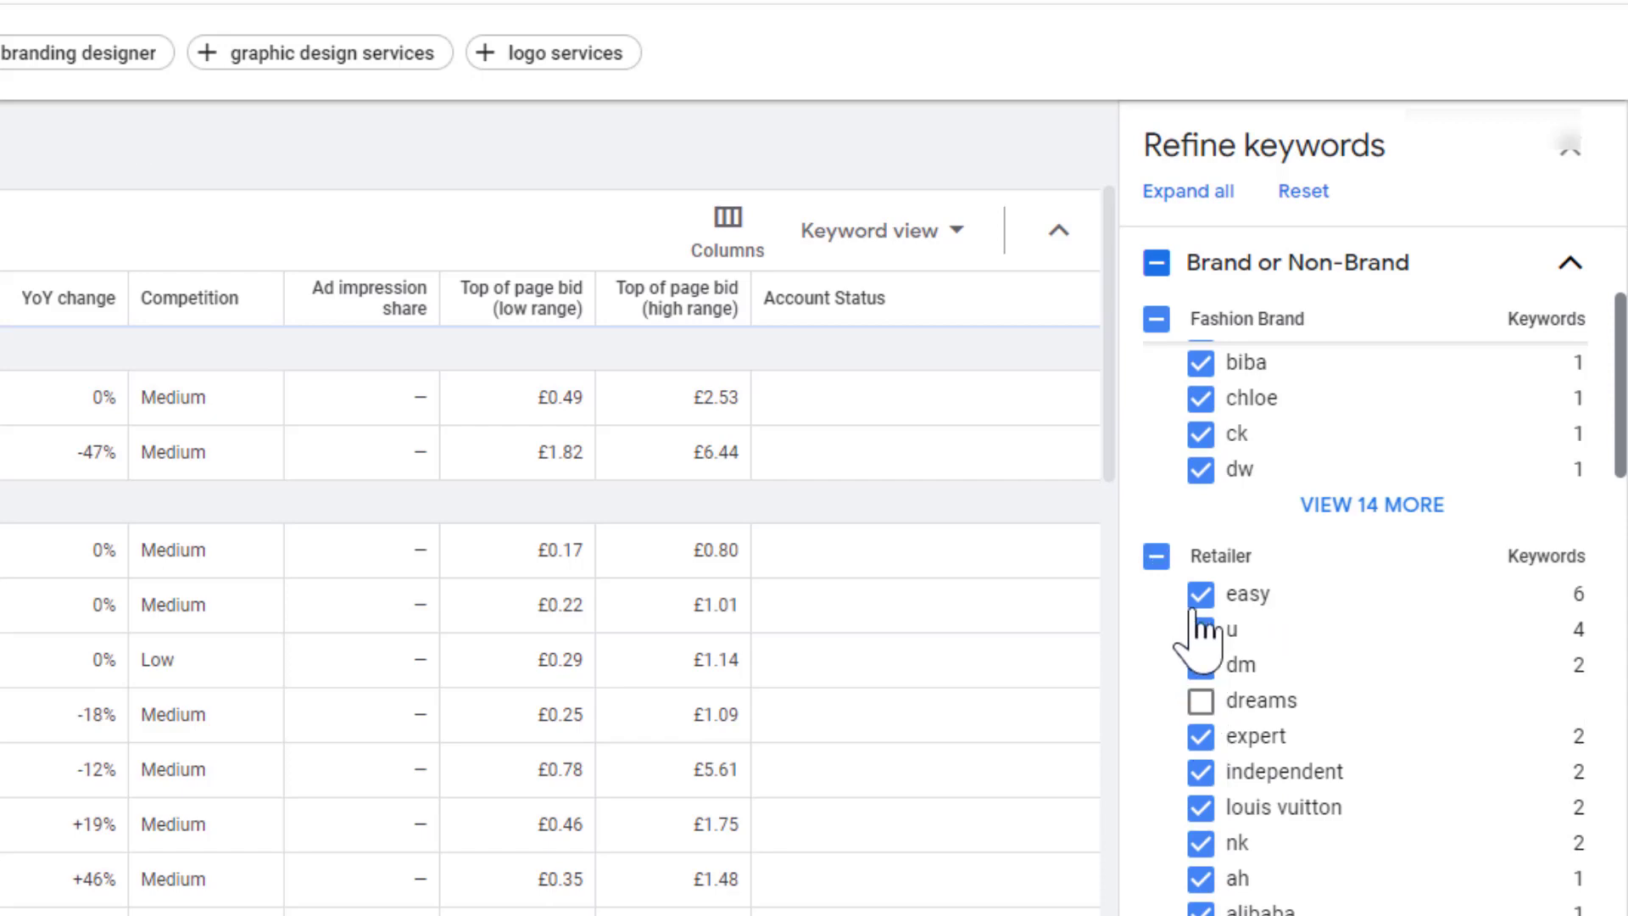
pyautogui.click(1157, 558)
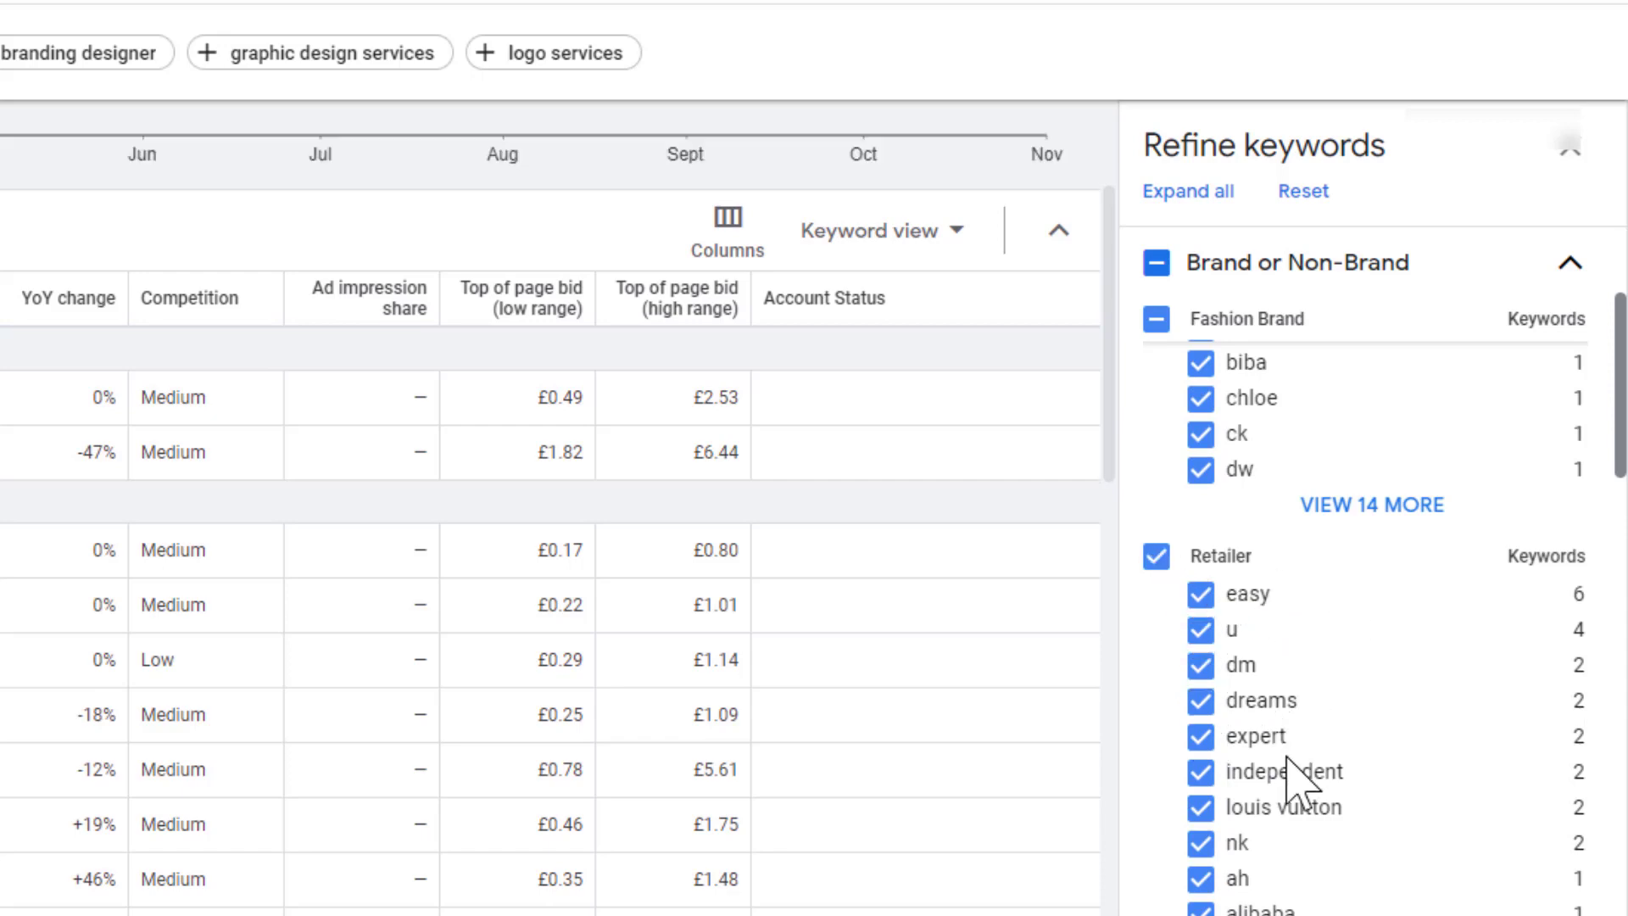
# Step: Exclude the entire Tv Network brand group from the keyword ideas and collapse the brand refinements
pyautogui.scroll(-3, 1314, 814)
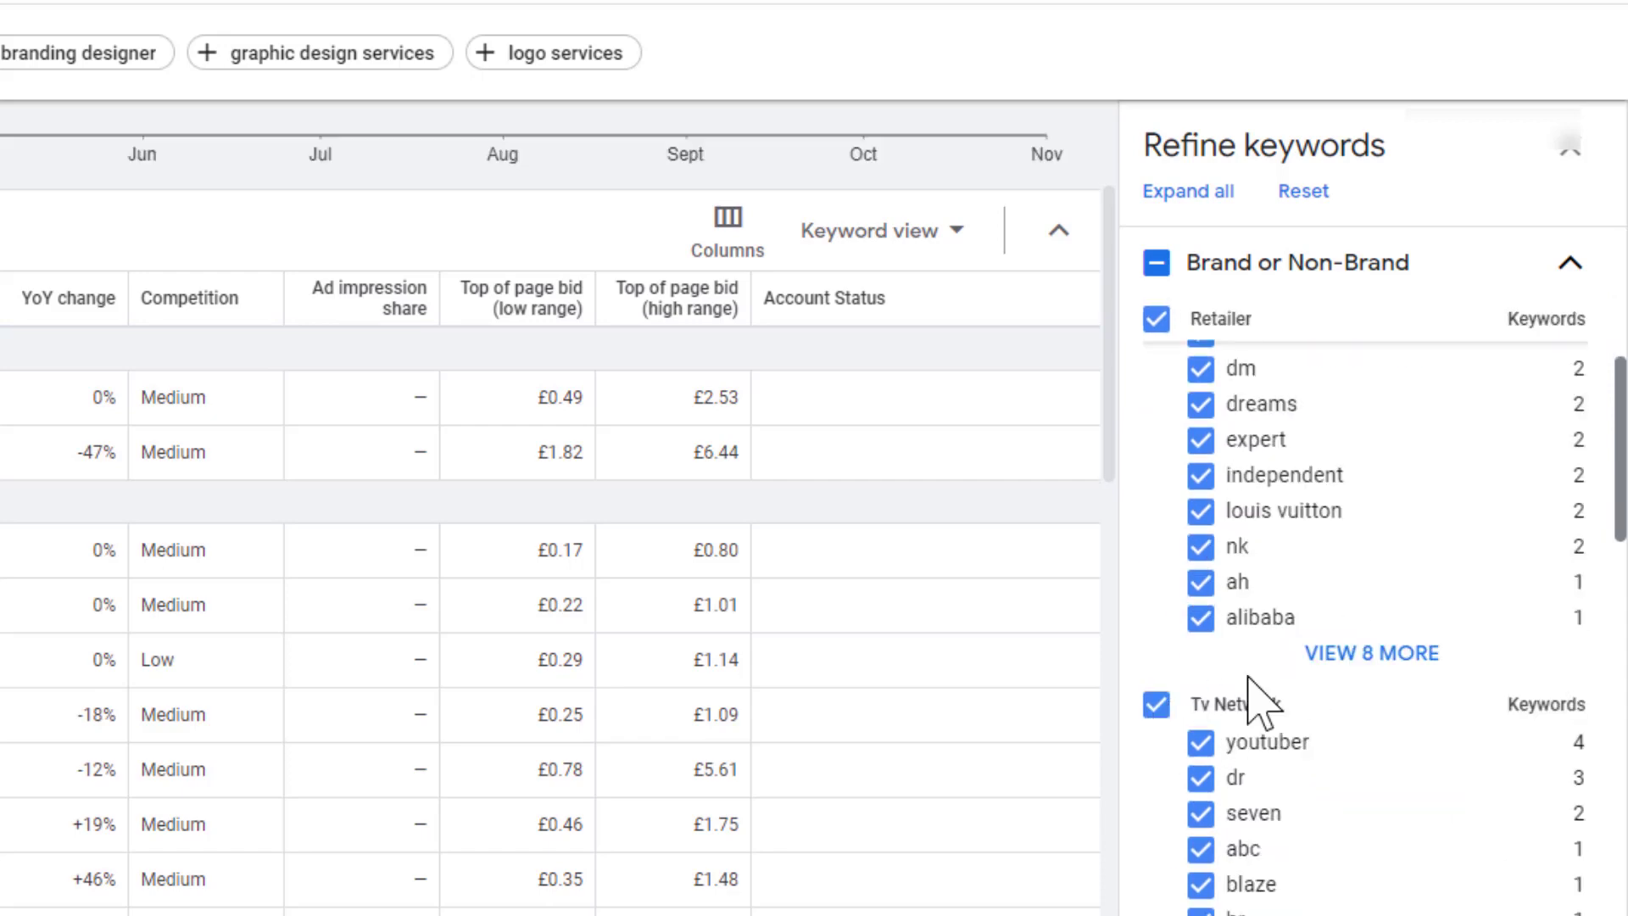
pyautogui.click(1156, 704)
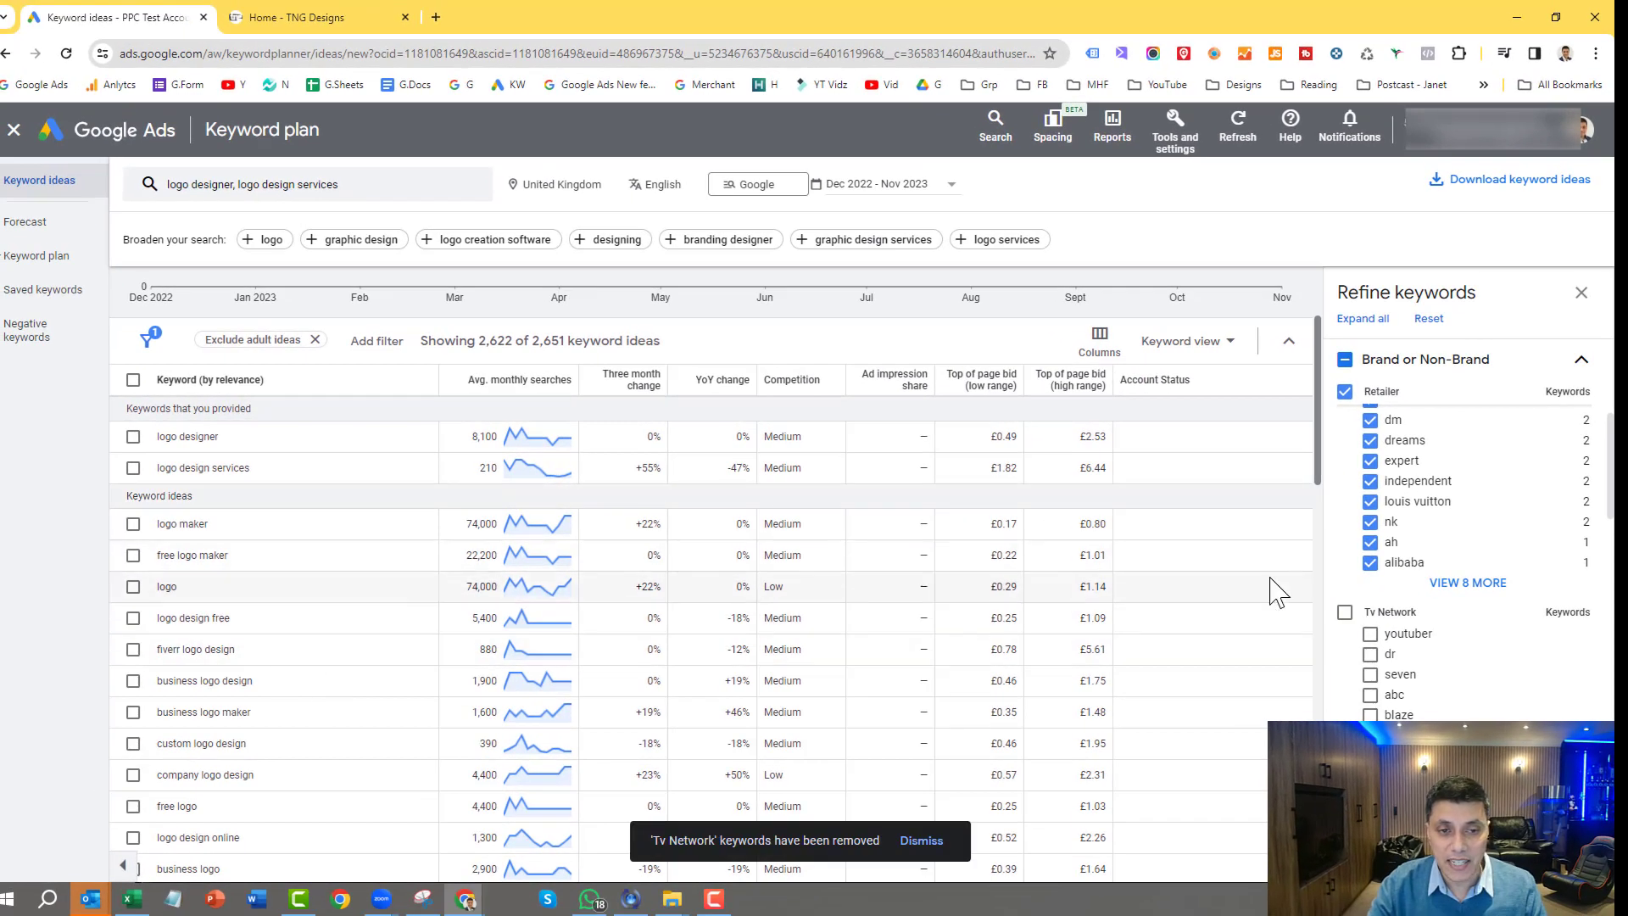
pyautogui.scroll(-5, 1497, 649)
pyautogui.scroll(5, 1488, 648)
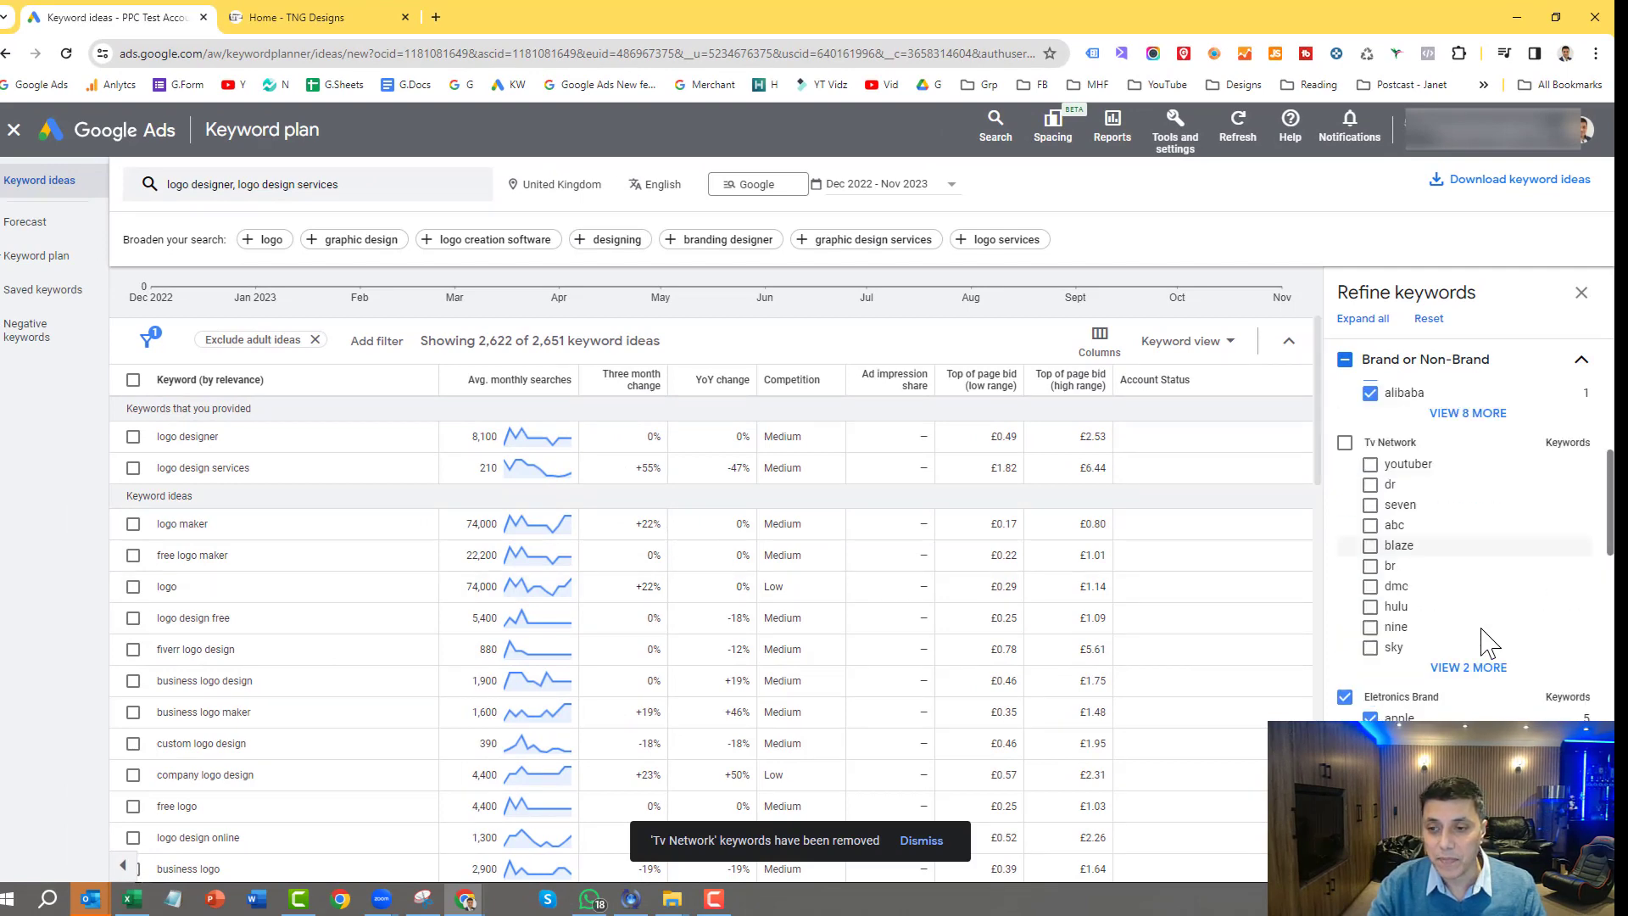
pyautogui.click(1582, 363)
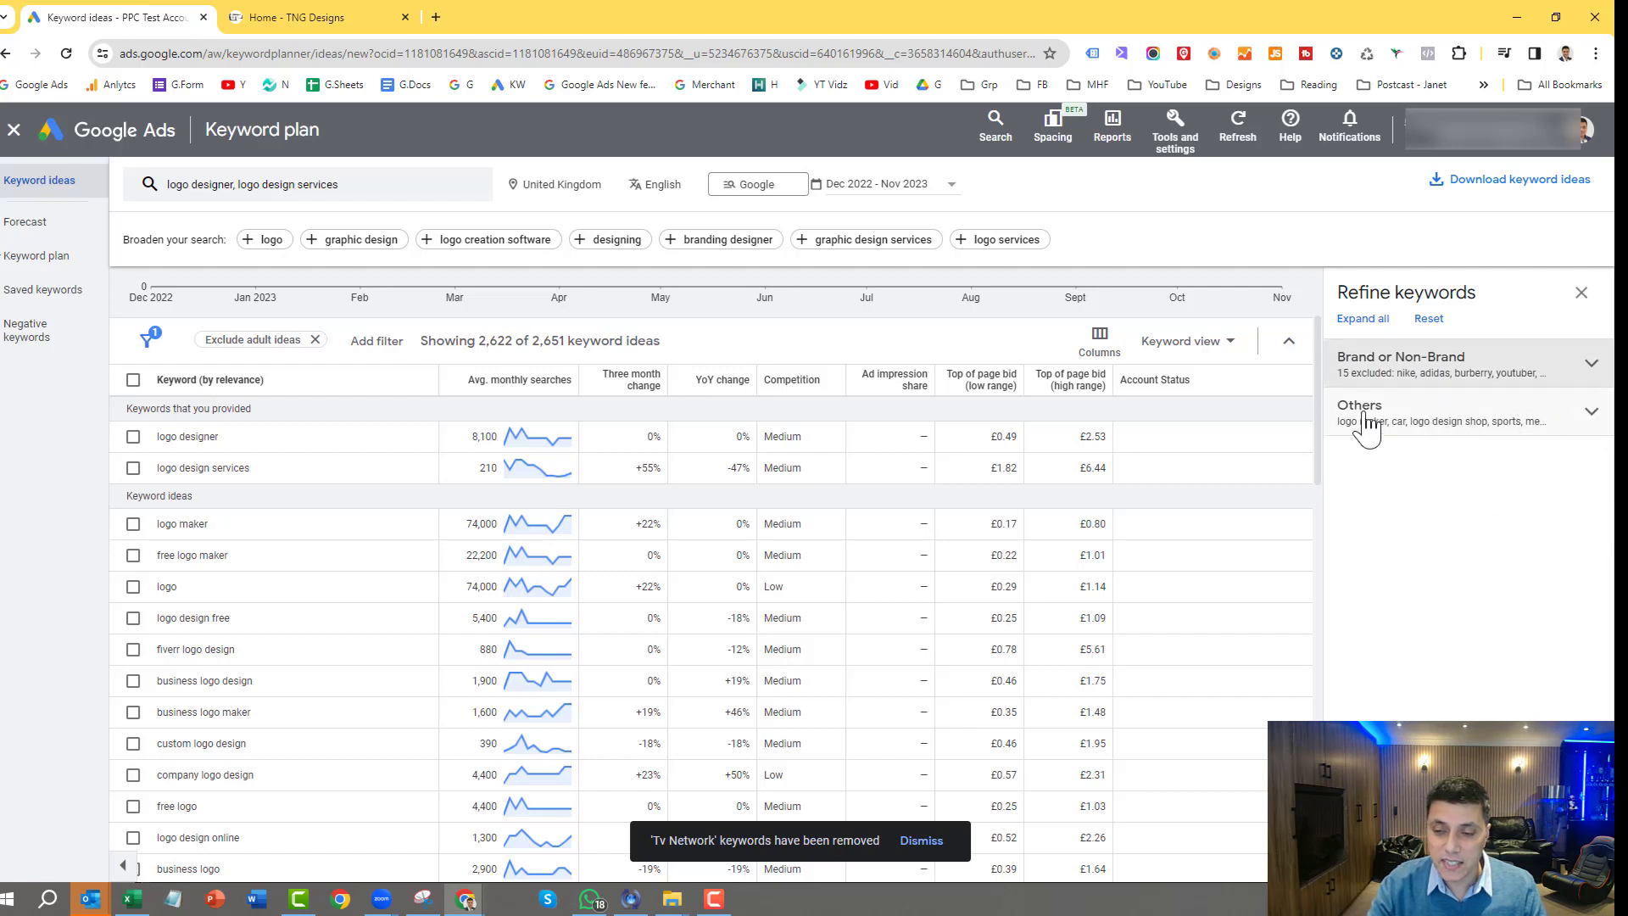
# Step: Exclude the medical and sports concepts under Others and close the keyword refinements
pyautogui.click(1590, 412)
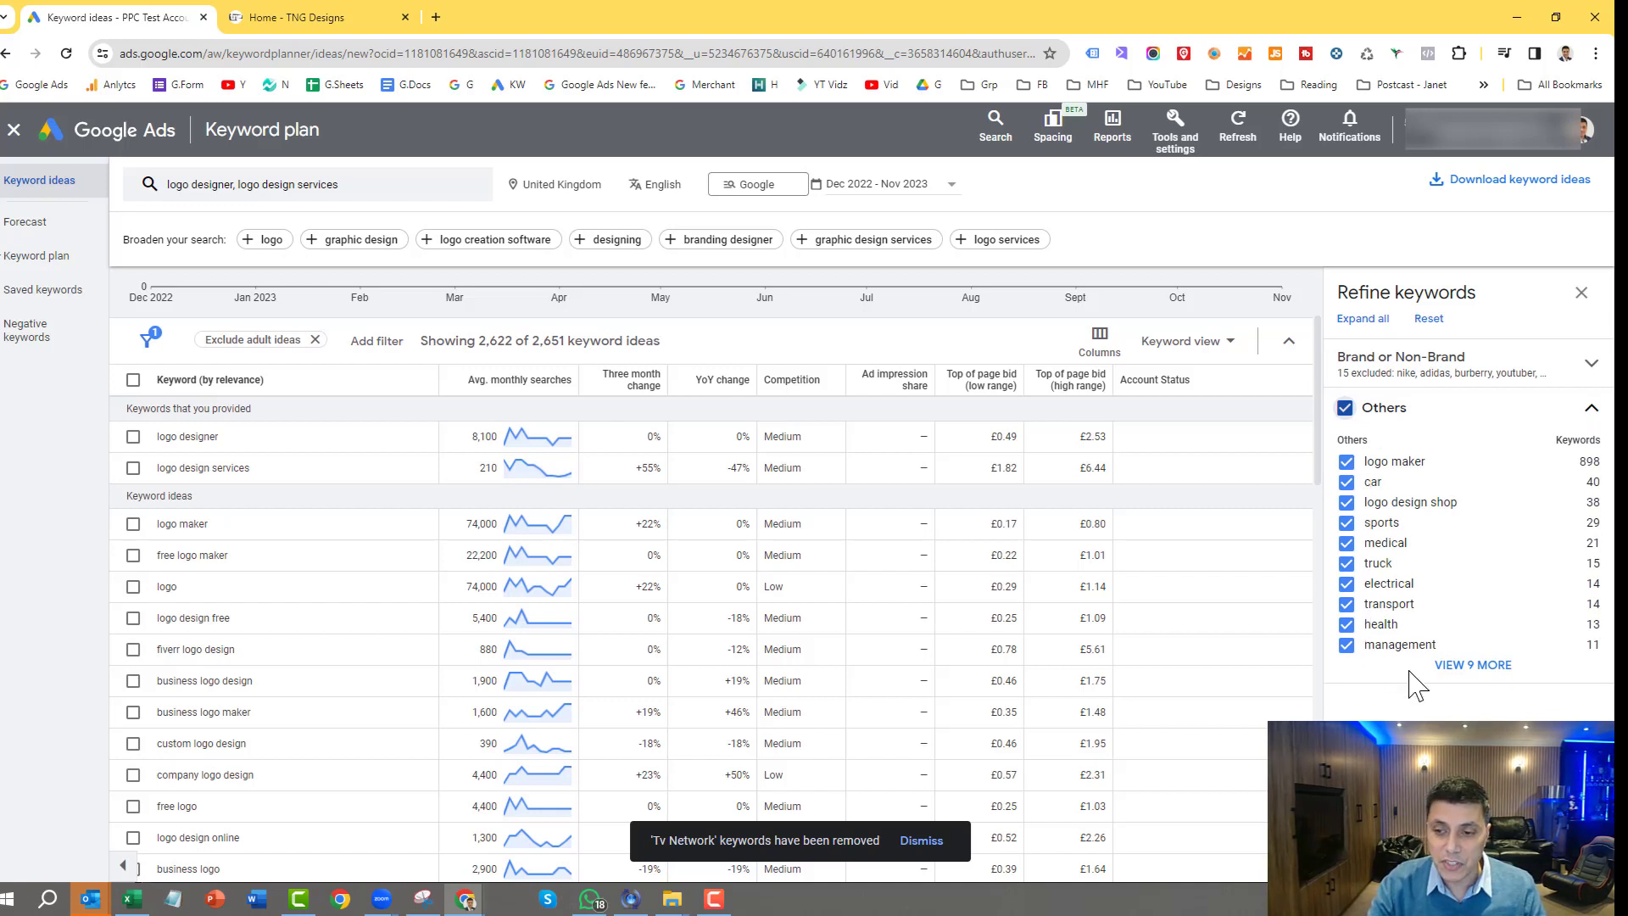
pyautogui.click(1346, 543)
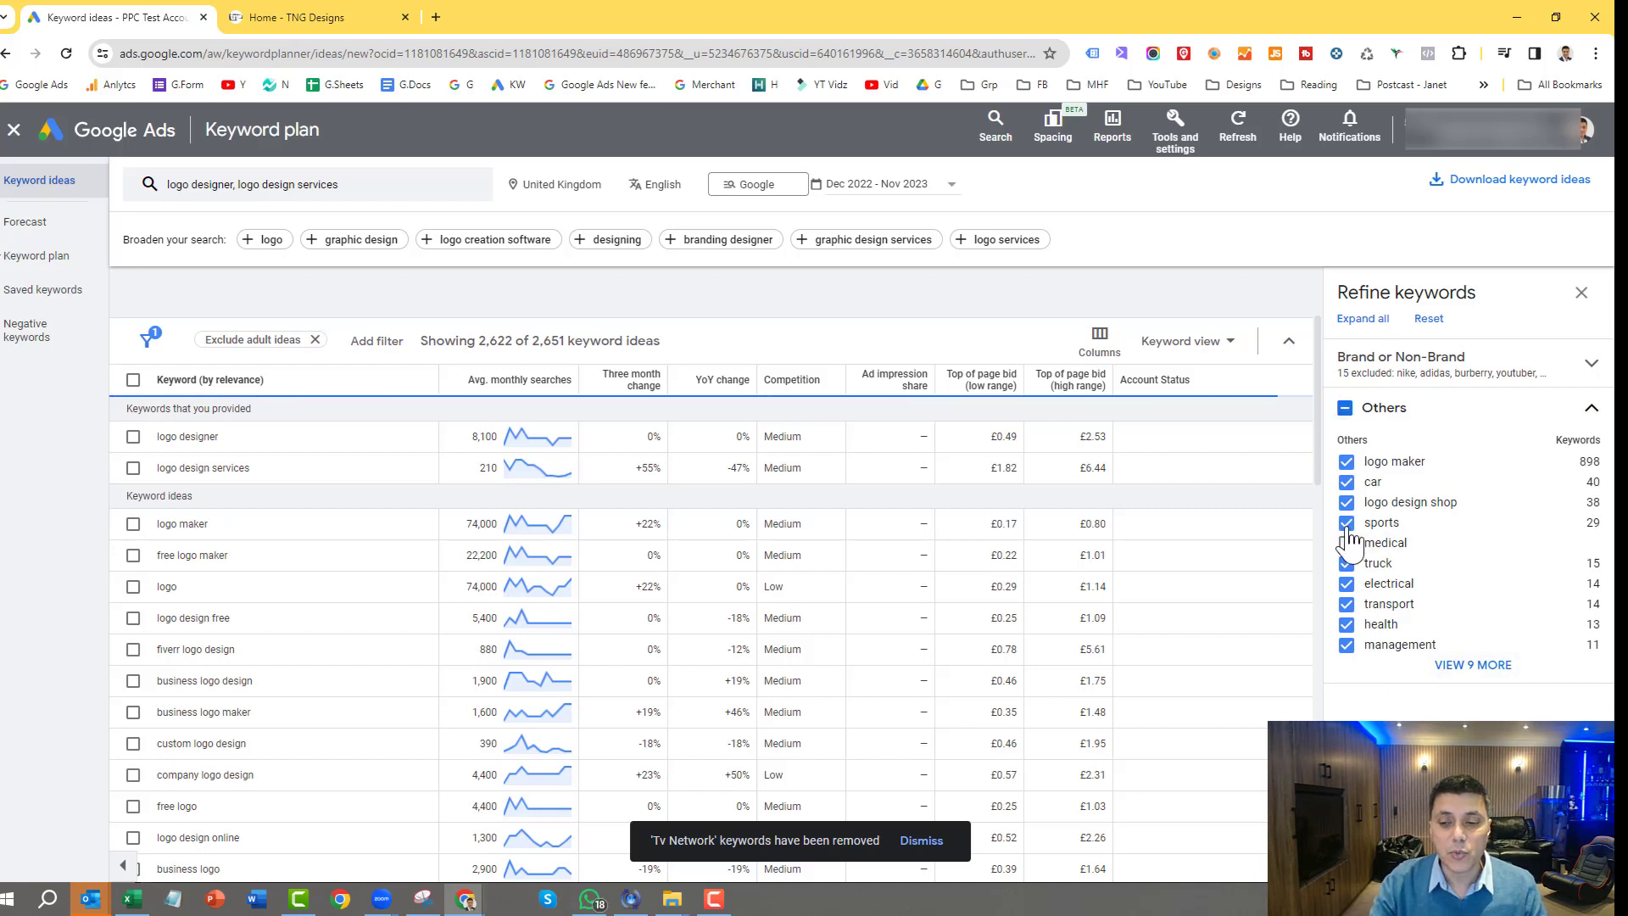
pyautogui.click(1346, 524)
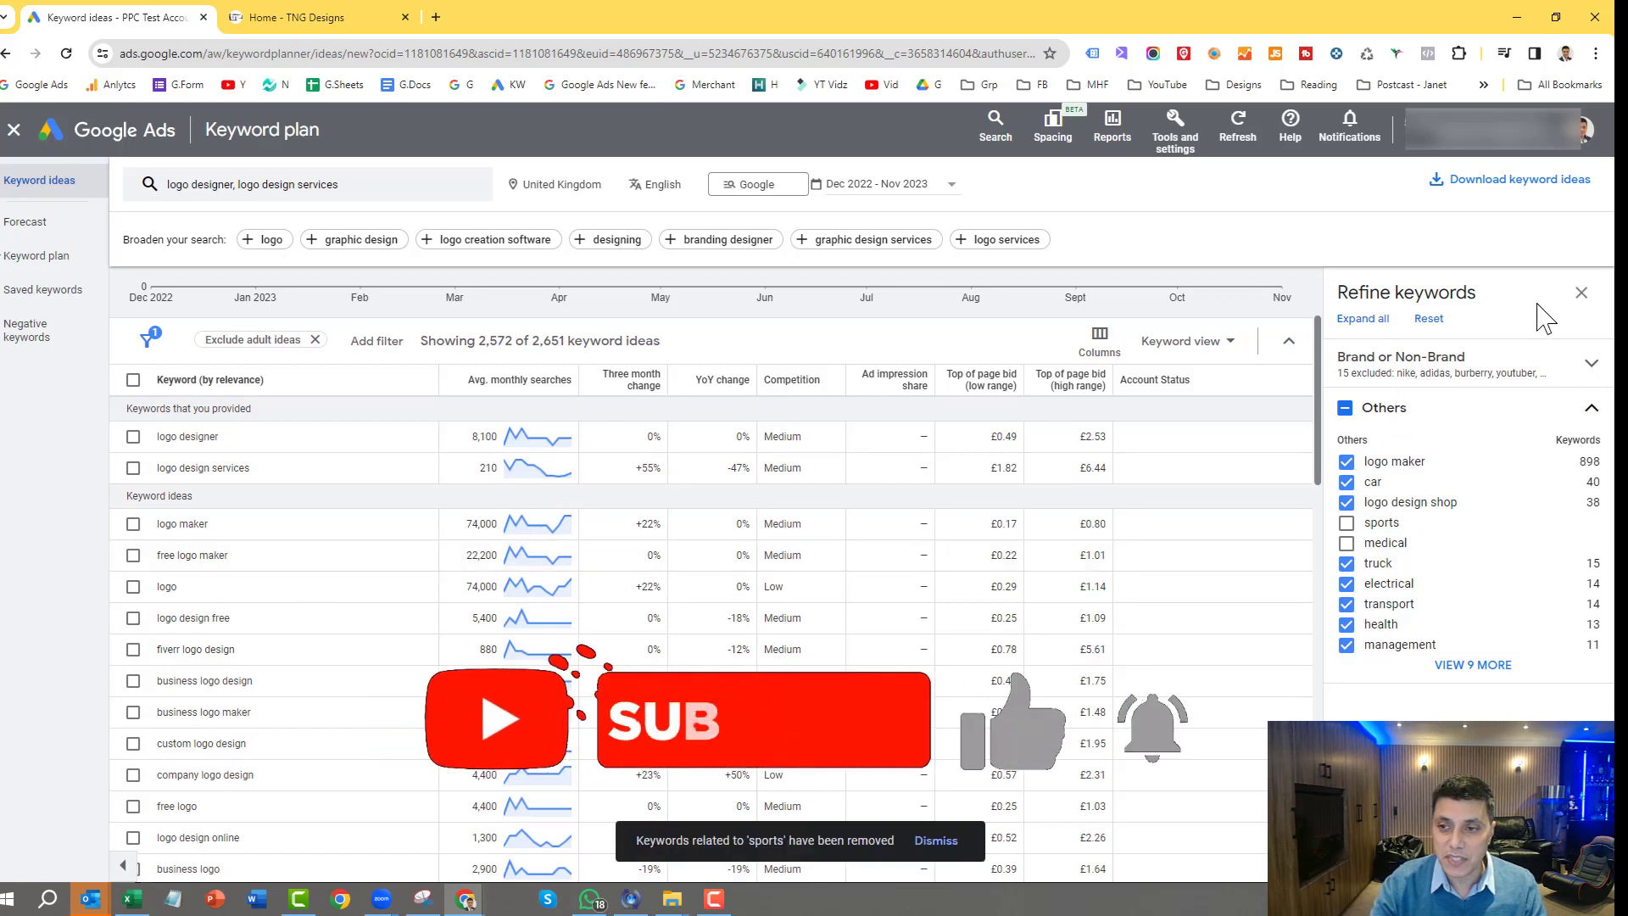
pyautogui.click(1582, 295)
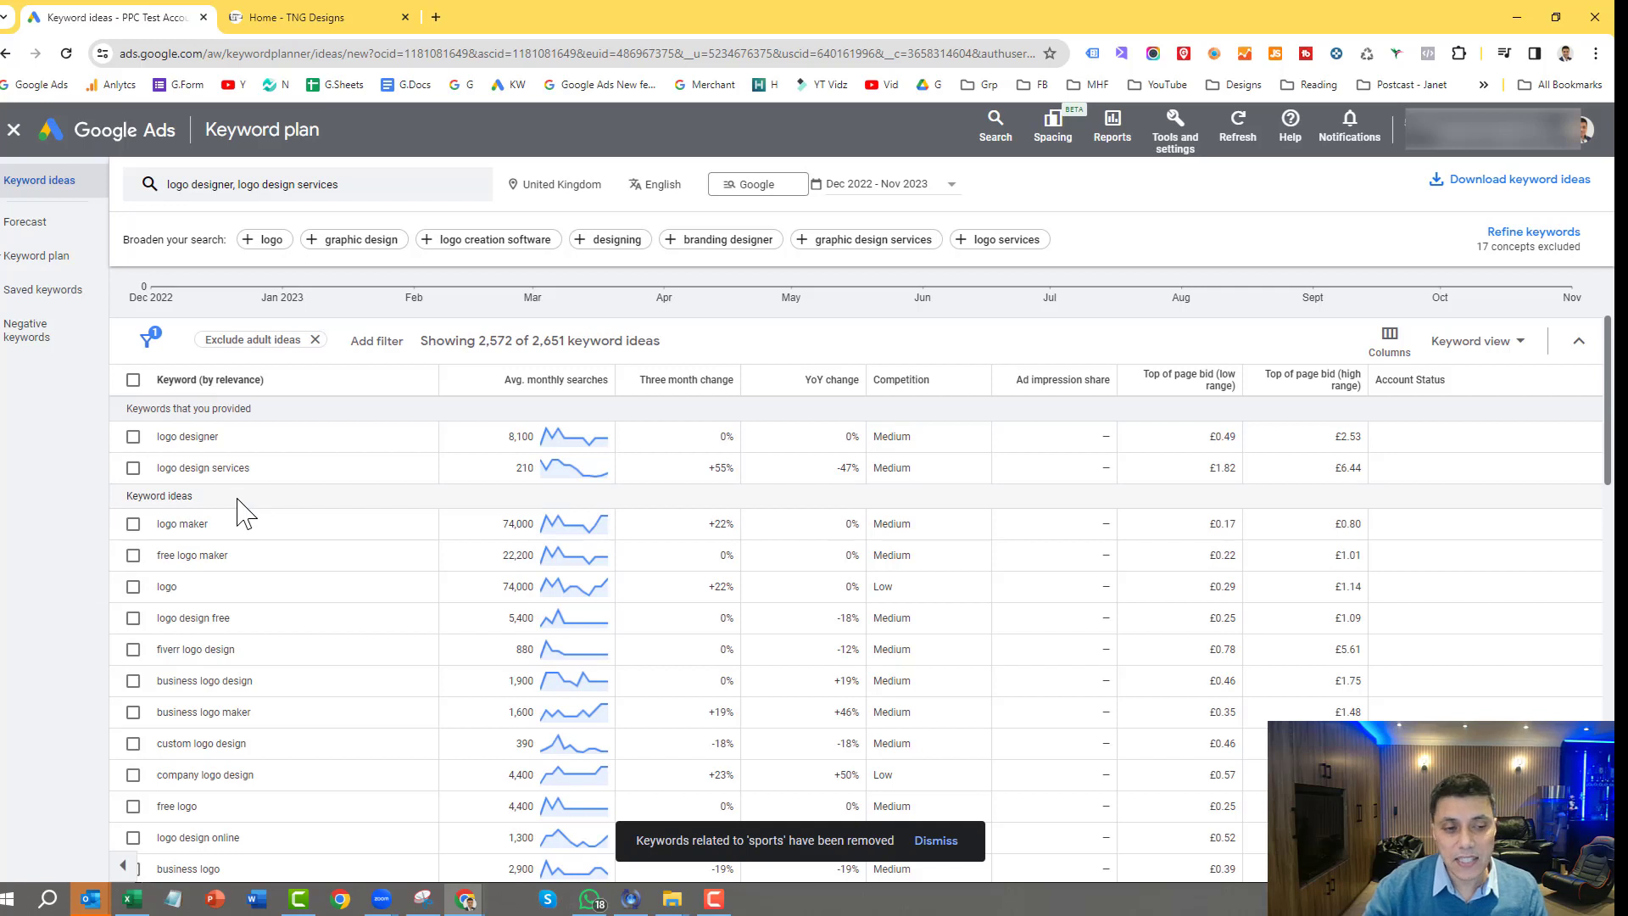
# Step: Add "logo designer", "logo design services", "business logo design", "company logo design", "professional logo design" and "logo designer near me" to a new plan
pyautogui.click(133, 438)
pyautogui.click(133, 468)
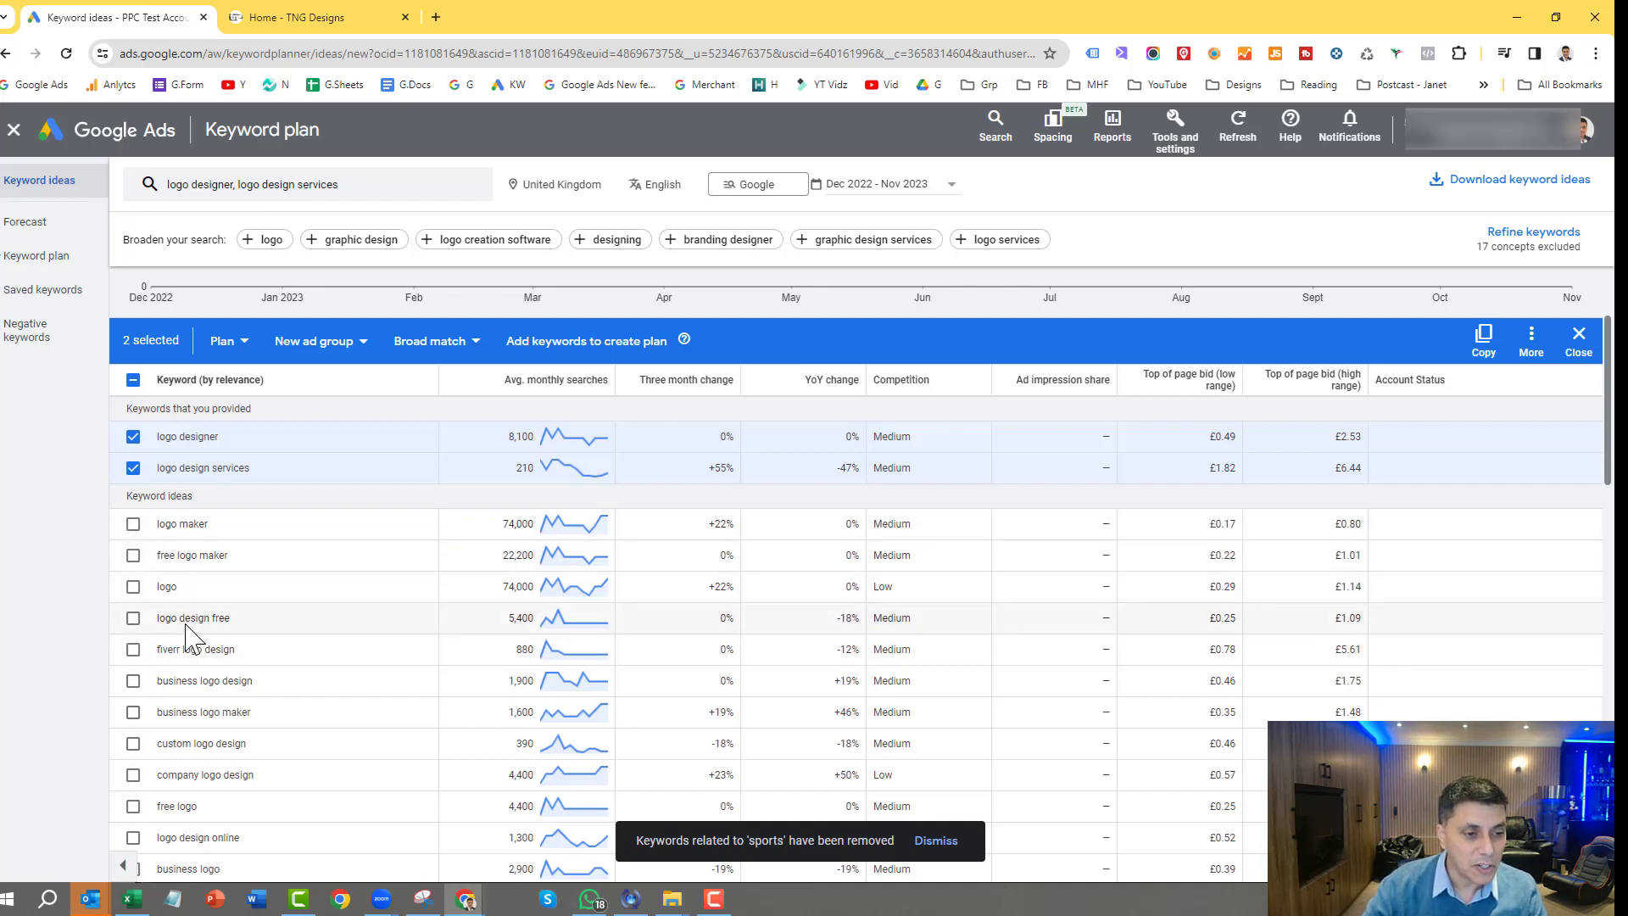
pyautogui.click(133, 681)
pyautogui.scroll(-1, 136, 693)
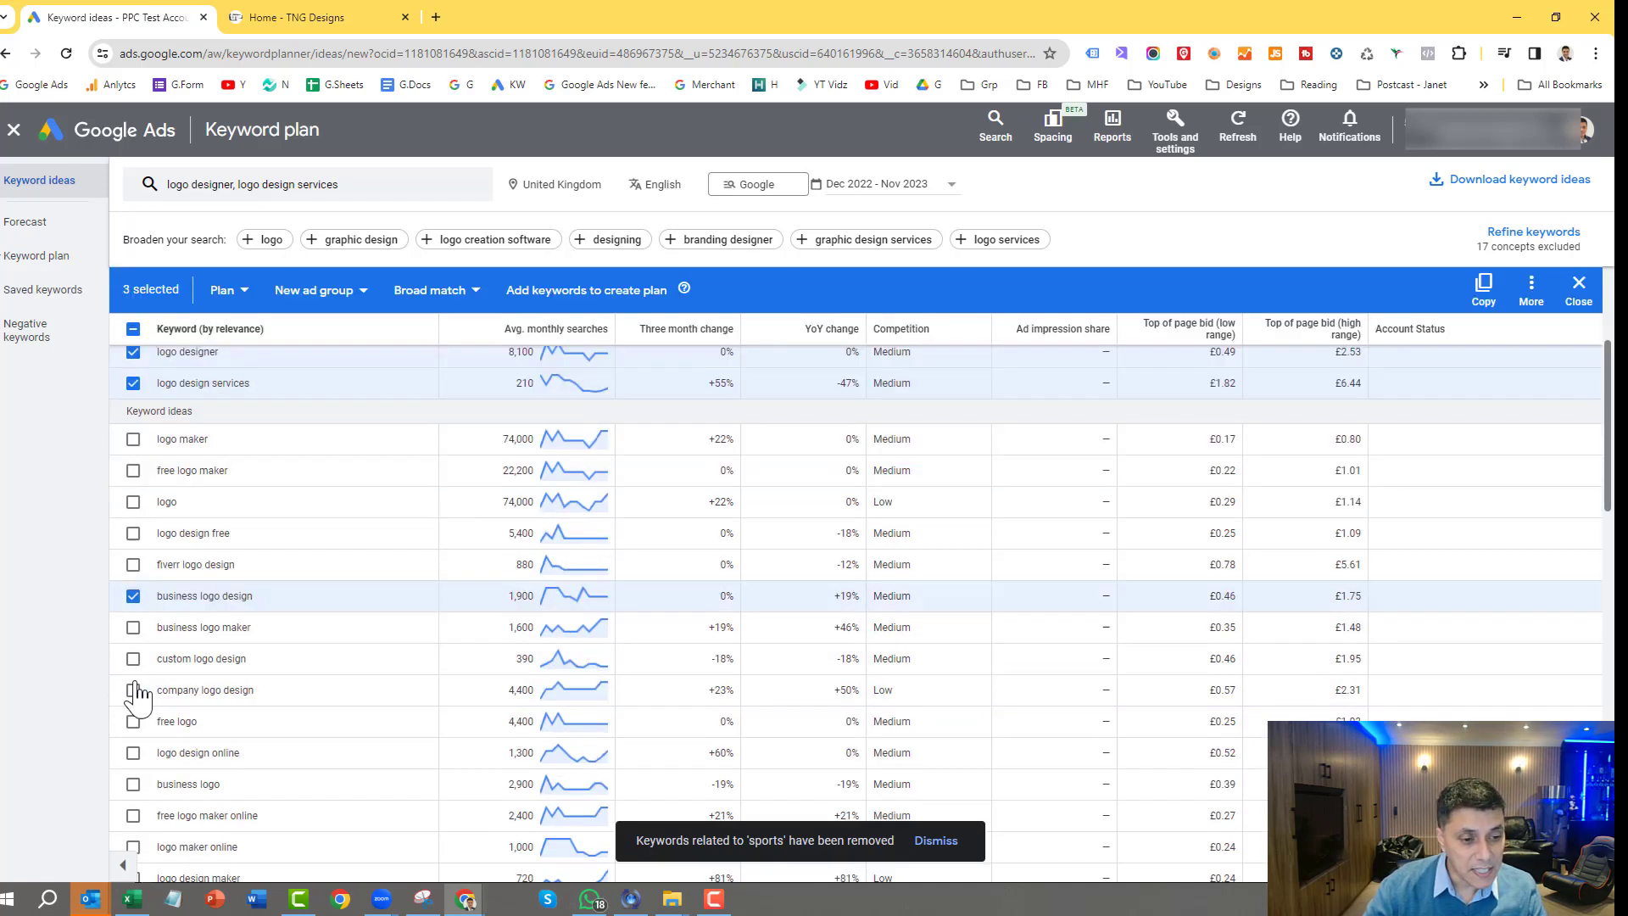
pyautogui.scroll(-1, 136, 711)
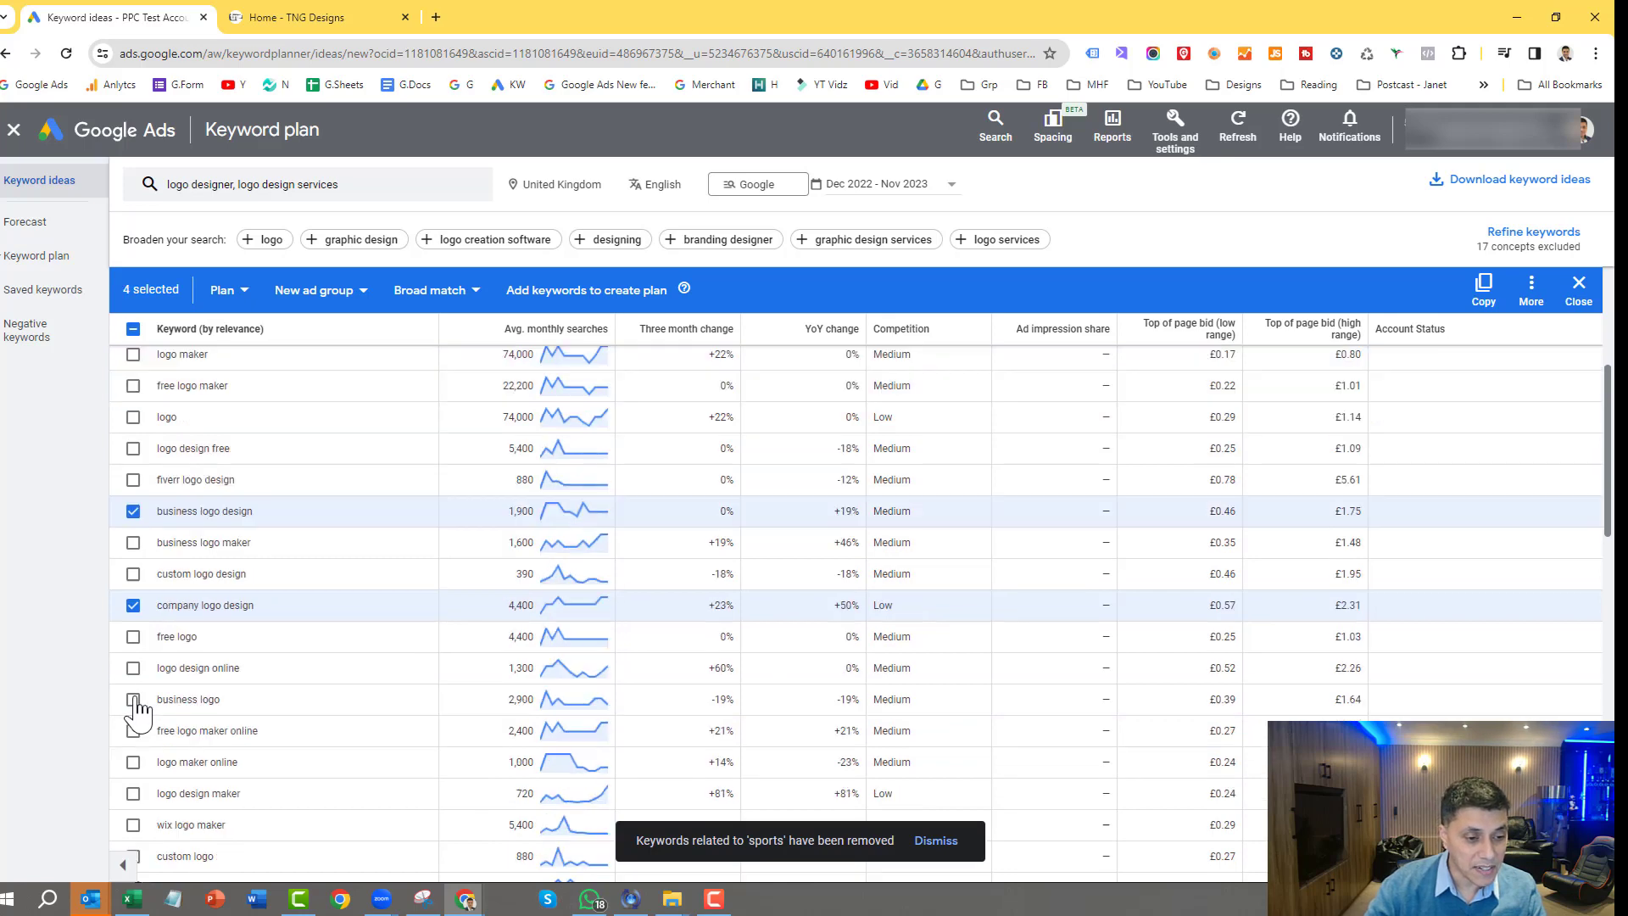
pyautogui.scroll(-2, 135, 710)
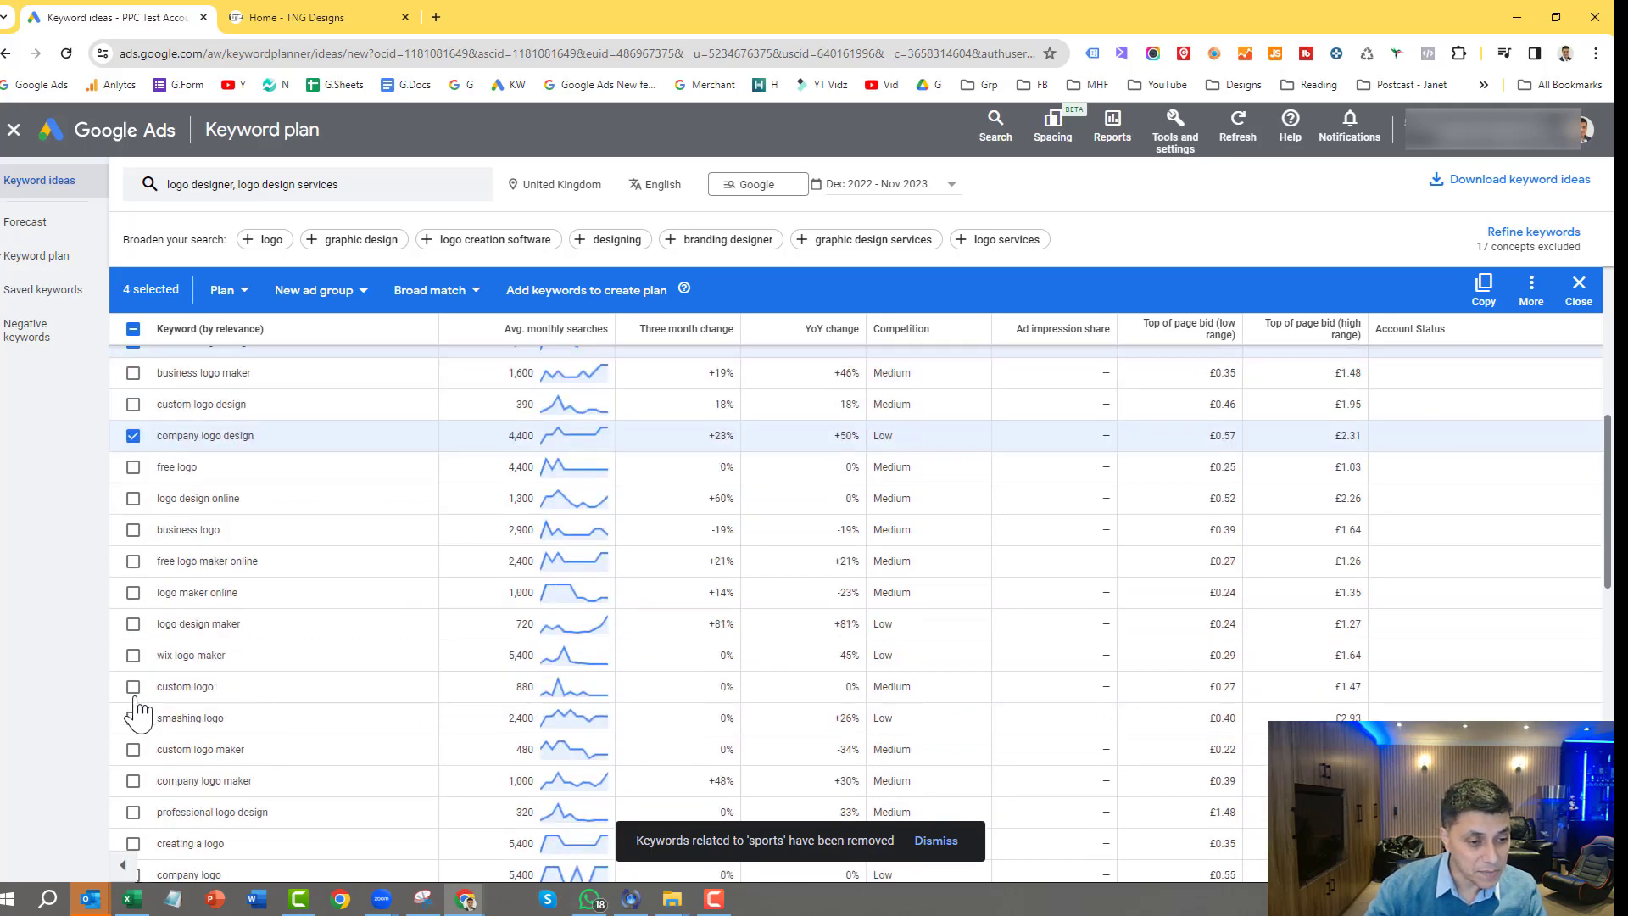
pyautogui.scroll(-1, 136, 712)
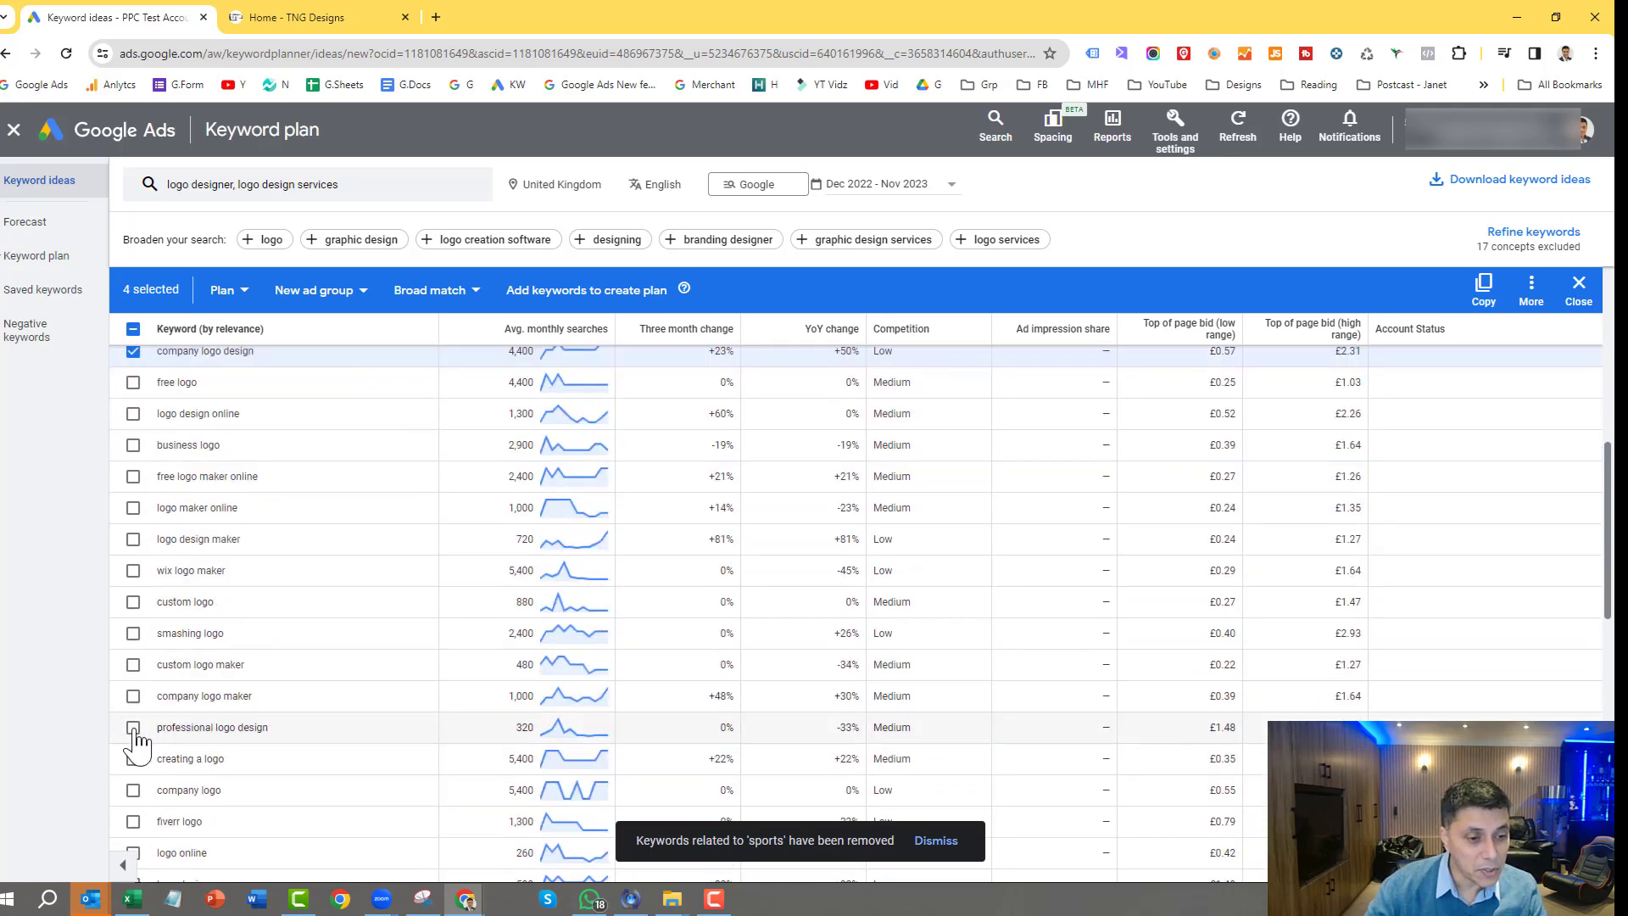
pyautogui.scroll(-1, 157, 705)
pyautogui.scroll(-1, 157, 705)
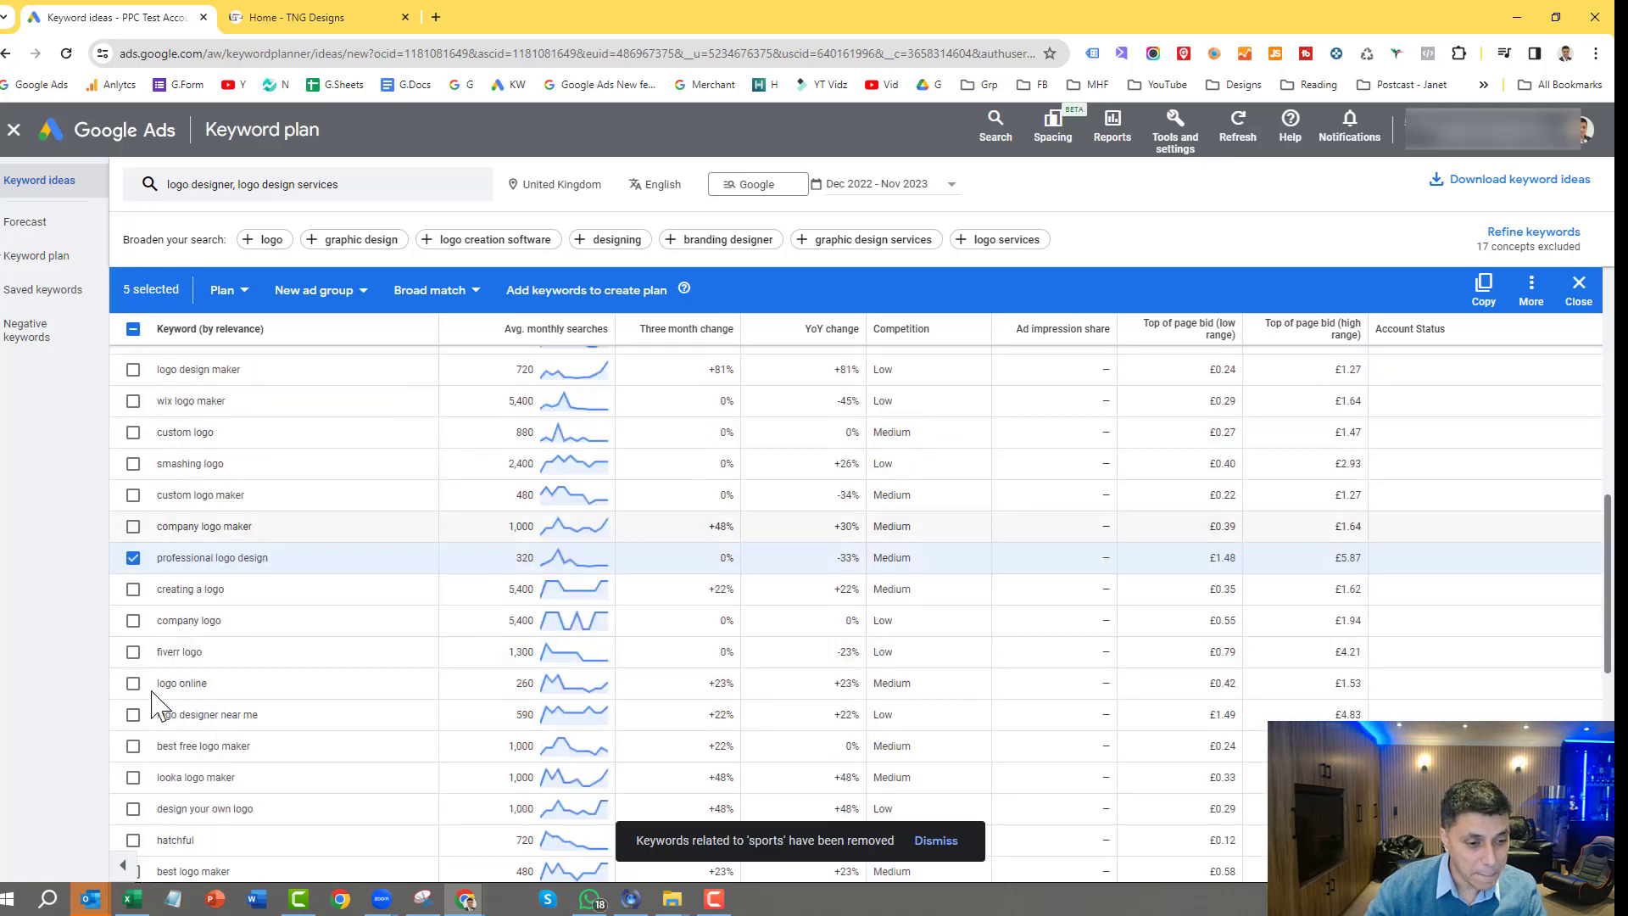
pyautogui.click(132, 716)
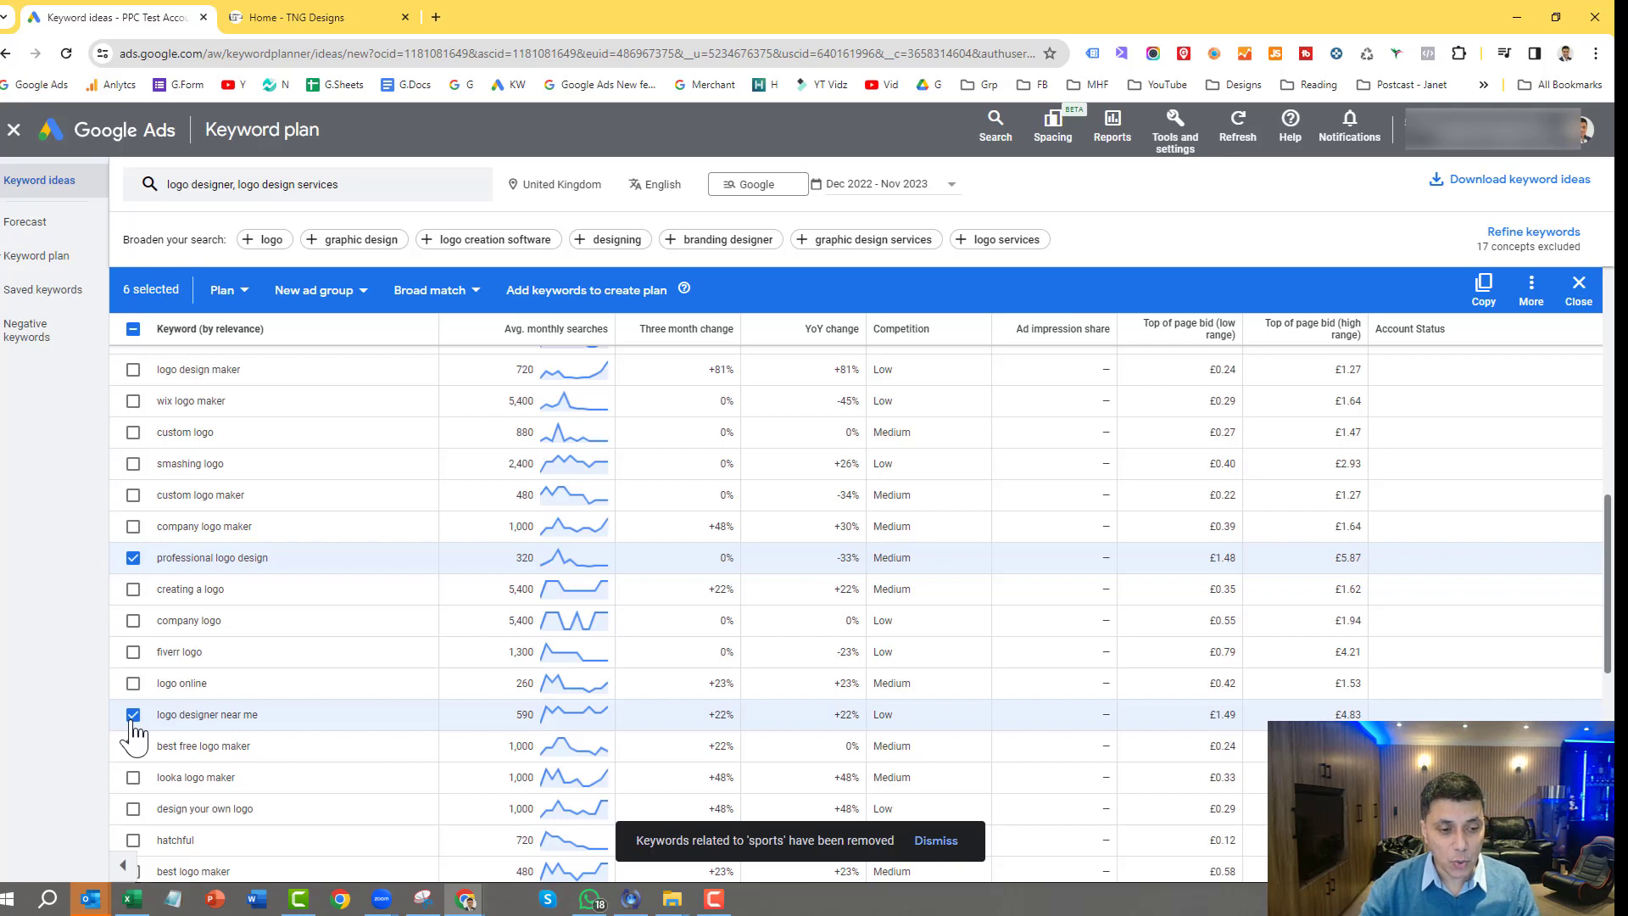
pyautogui.scroll(-4, 156, 720)
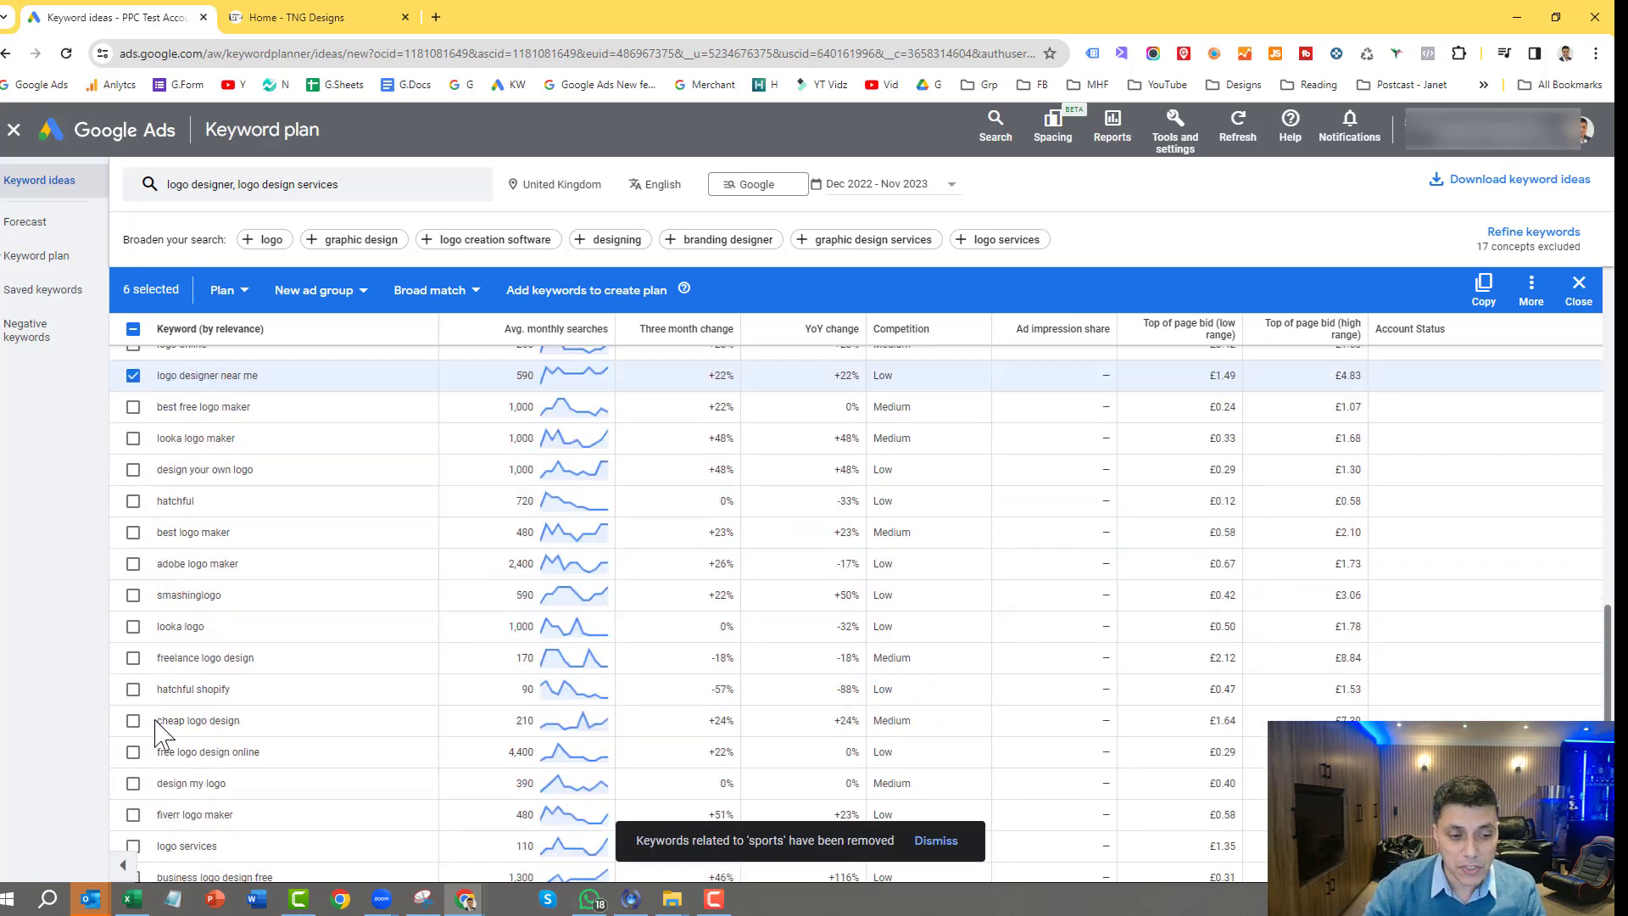
pyautogui.scroll(10, 155, 720)
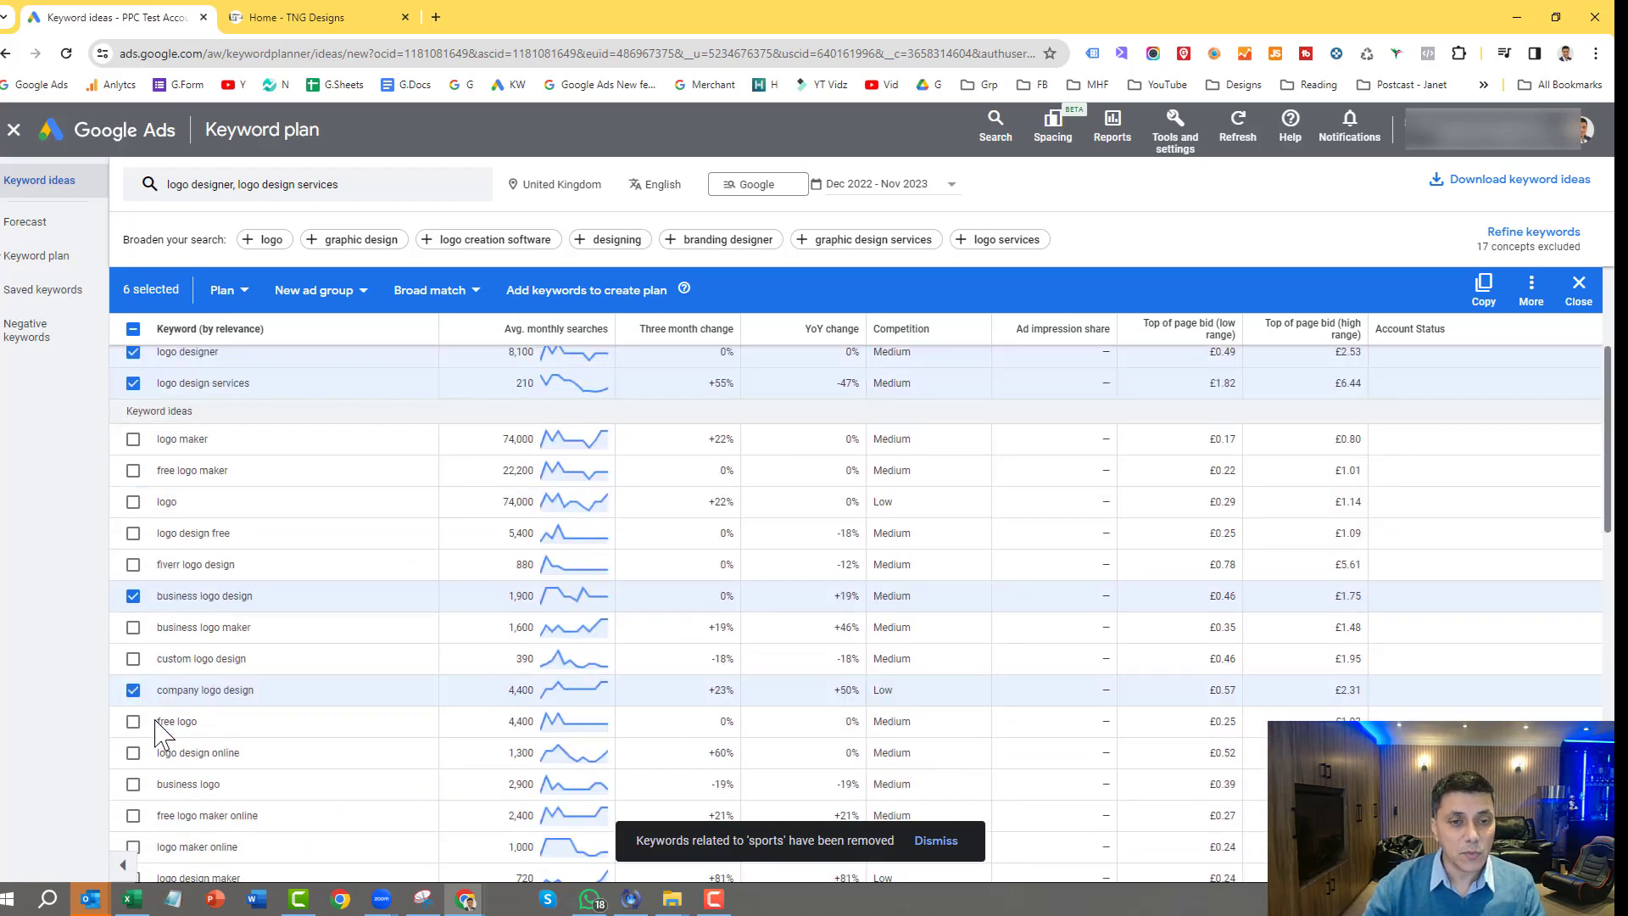
pyautogui.scroll(3, 156, 721)
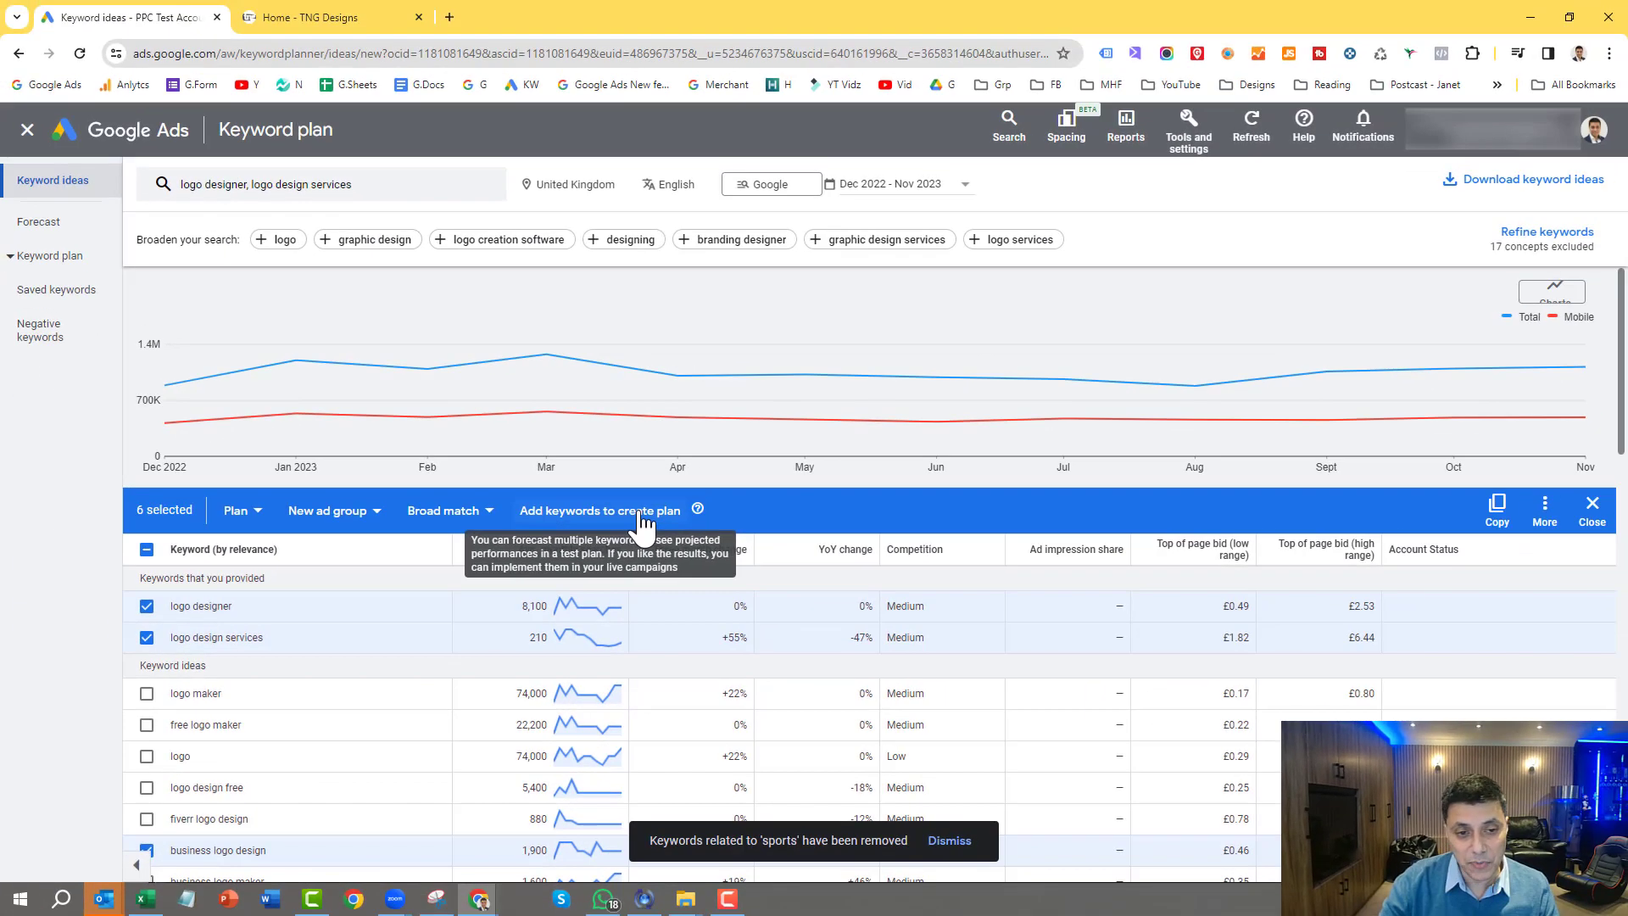
pyautogui.click(642, 512)
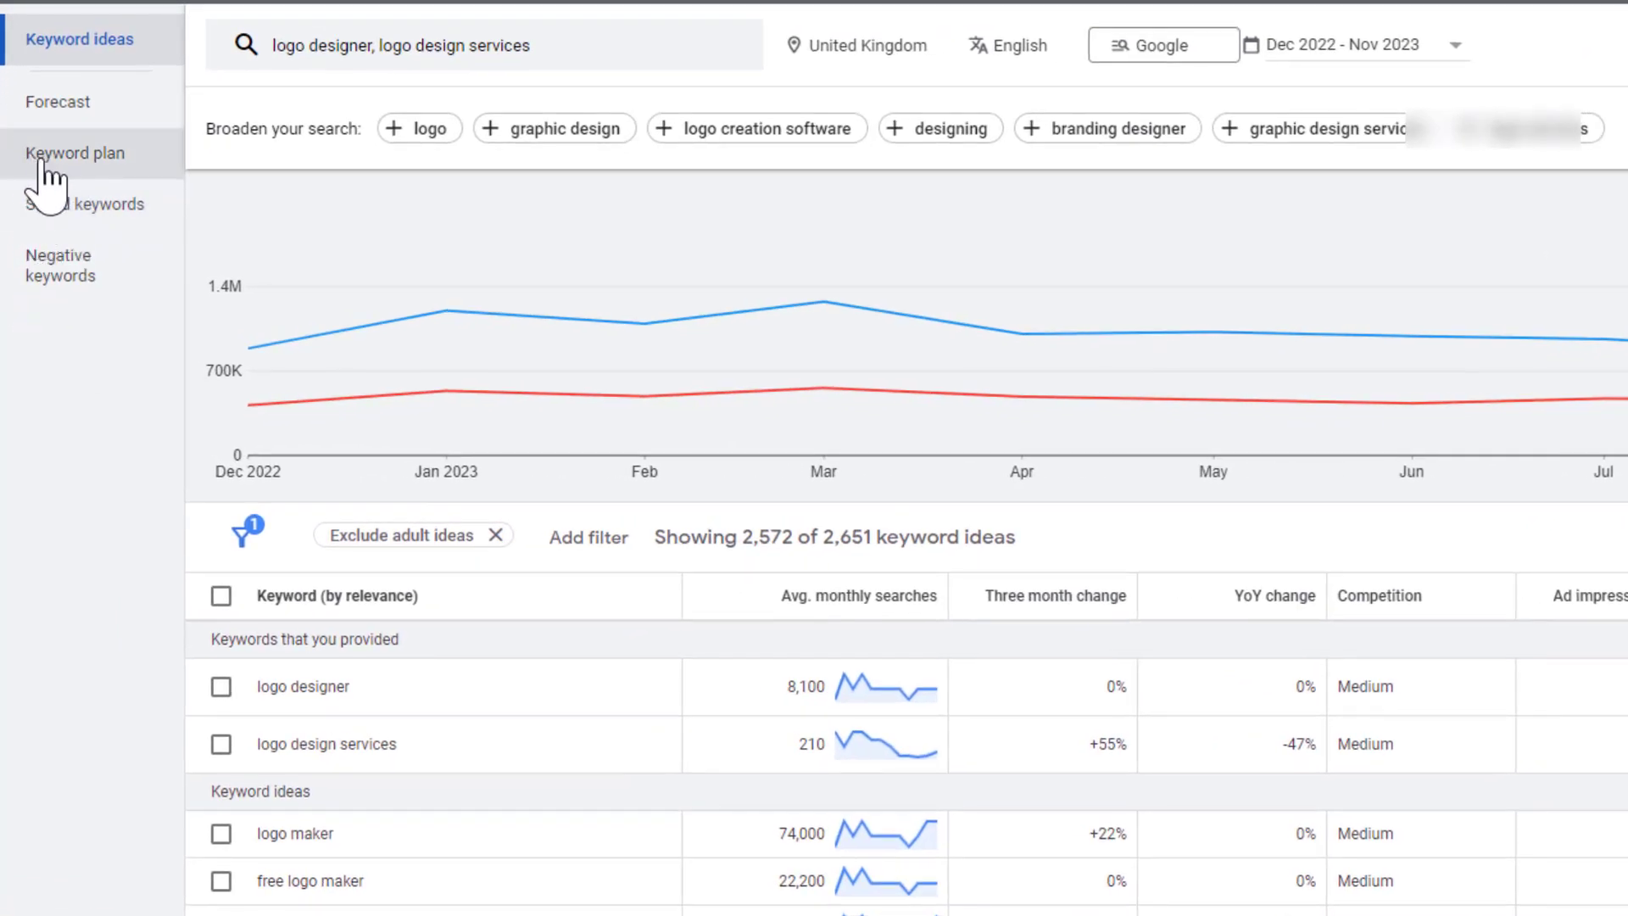
# Step: Check the keywords saved in the draft plan and return to the keyword ideas
pyautogui.click(77, 218)
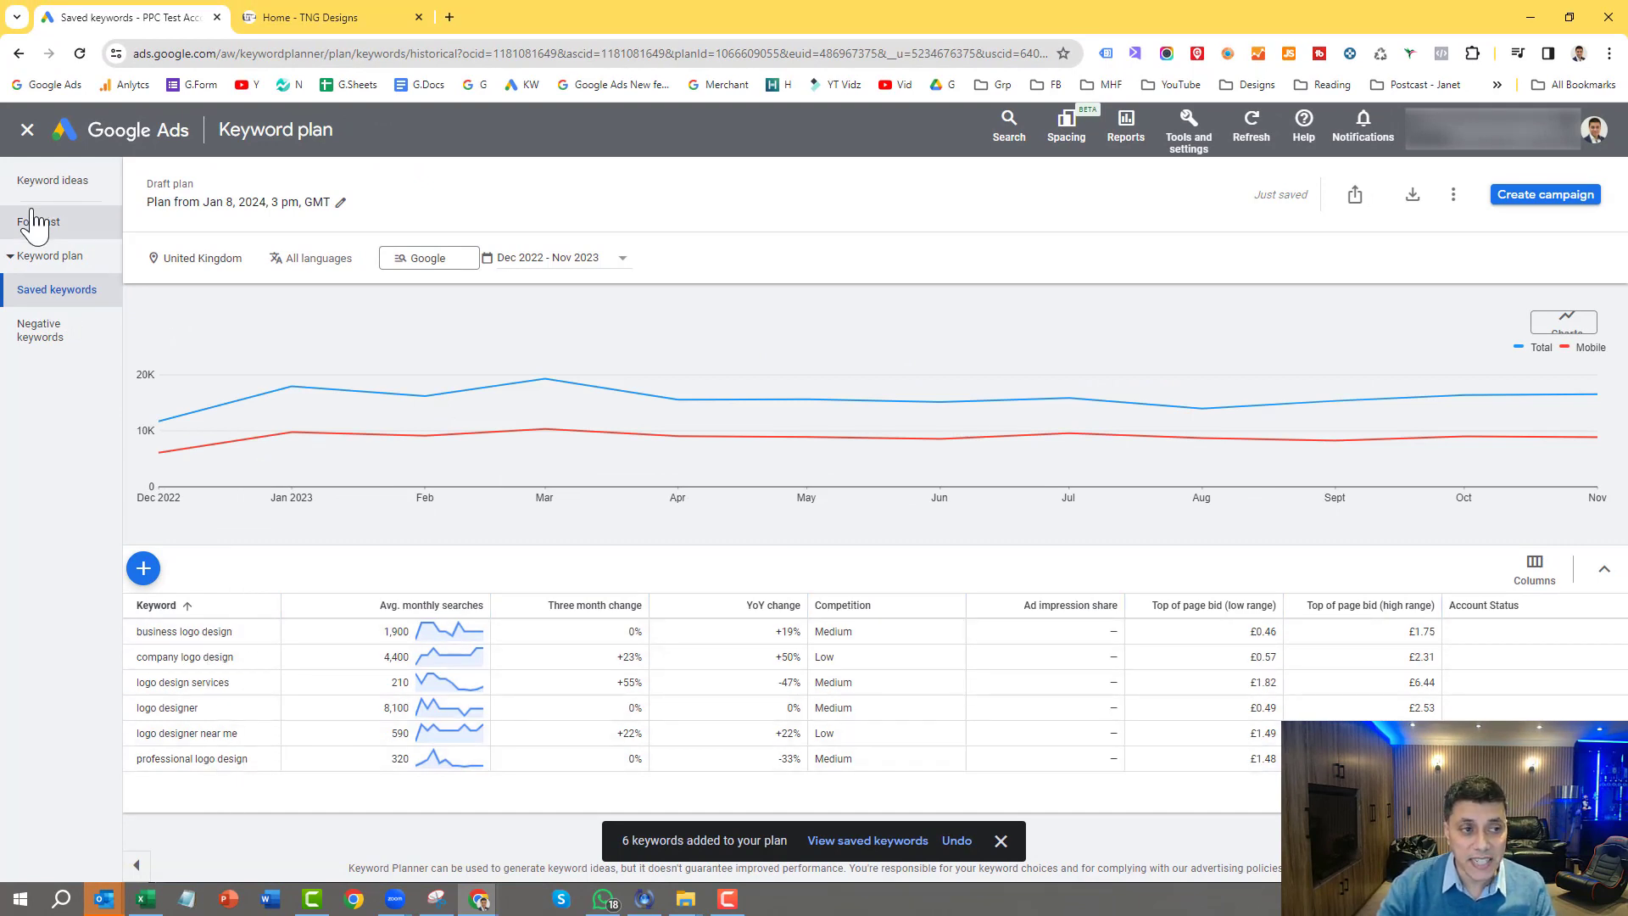
pyautogui.click(44, 188)
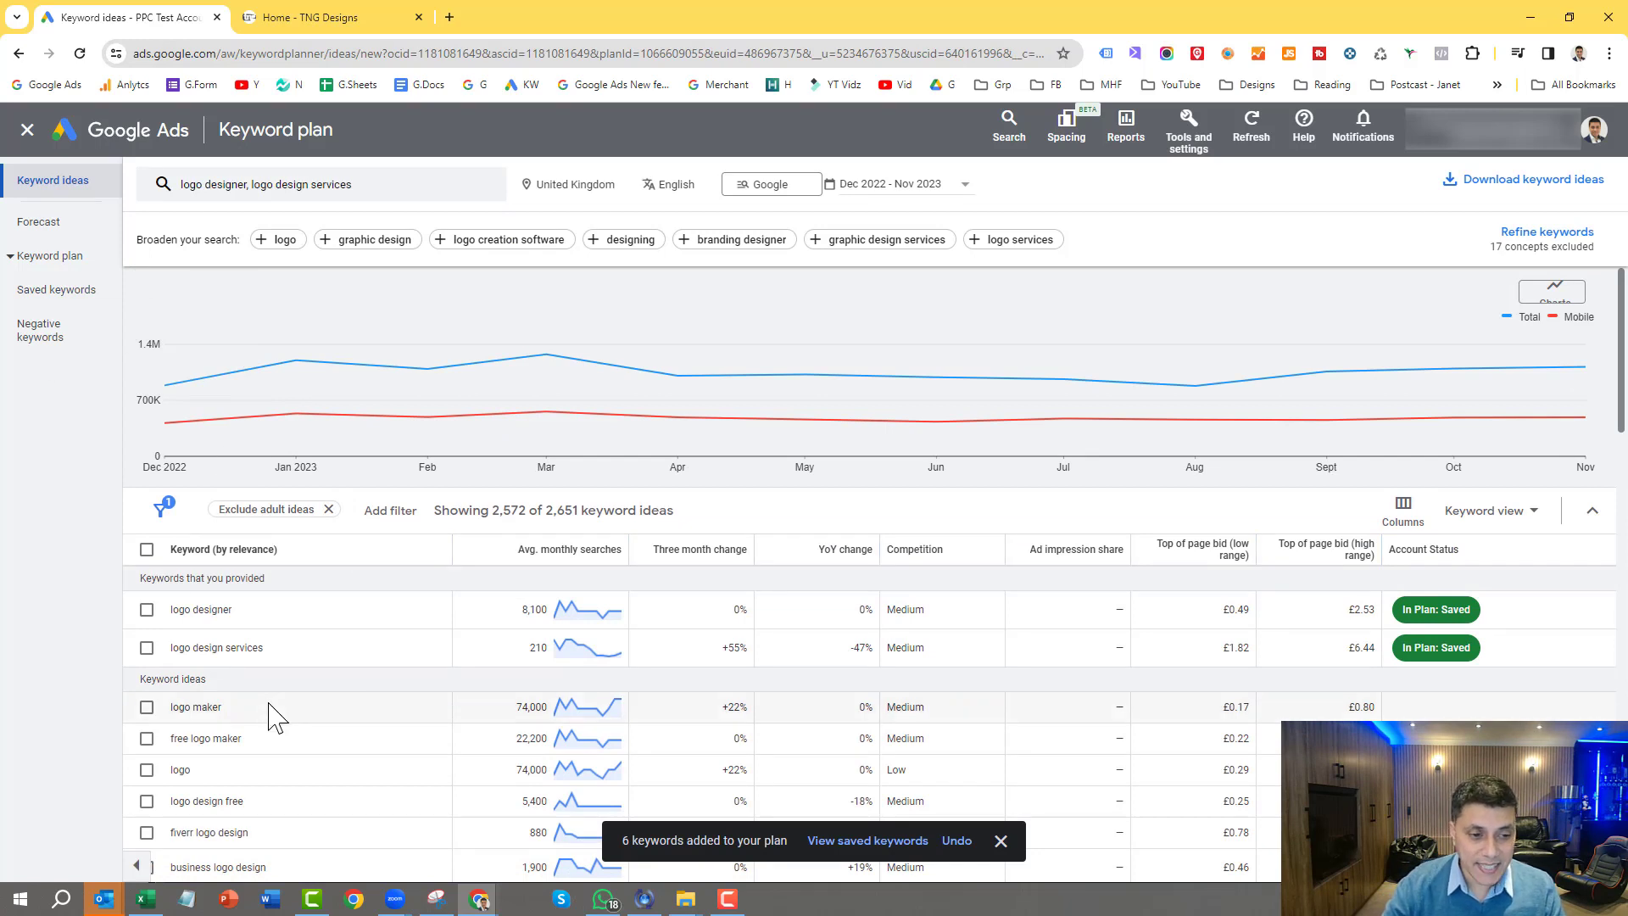
# Step: Add "free logo maker", "logo", "logo design free", "fiverr logo design" and "wix logo maker" as exact match negative keywords and open the negative keywords list
pyautogui.scroll(-1, 276, 718)
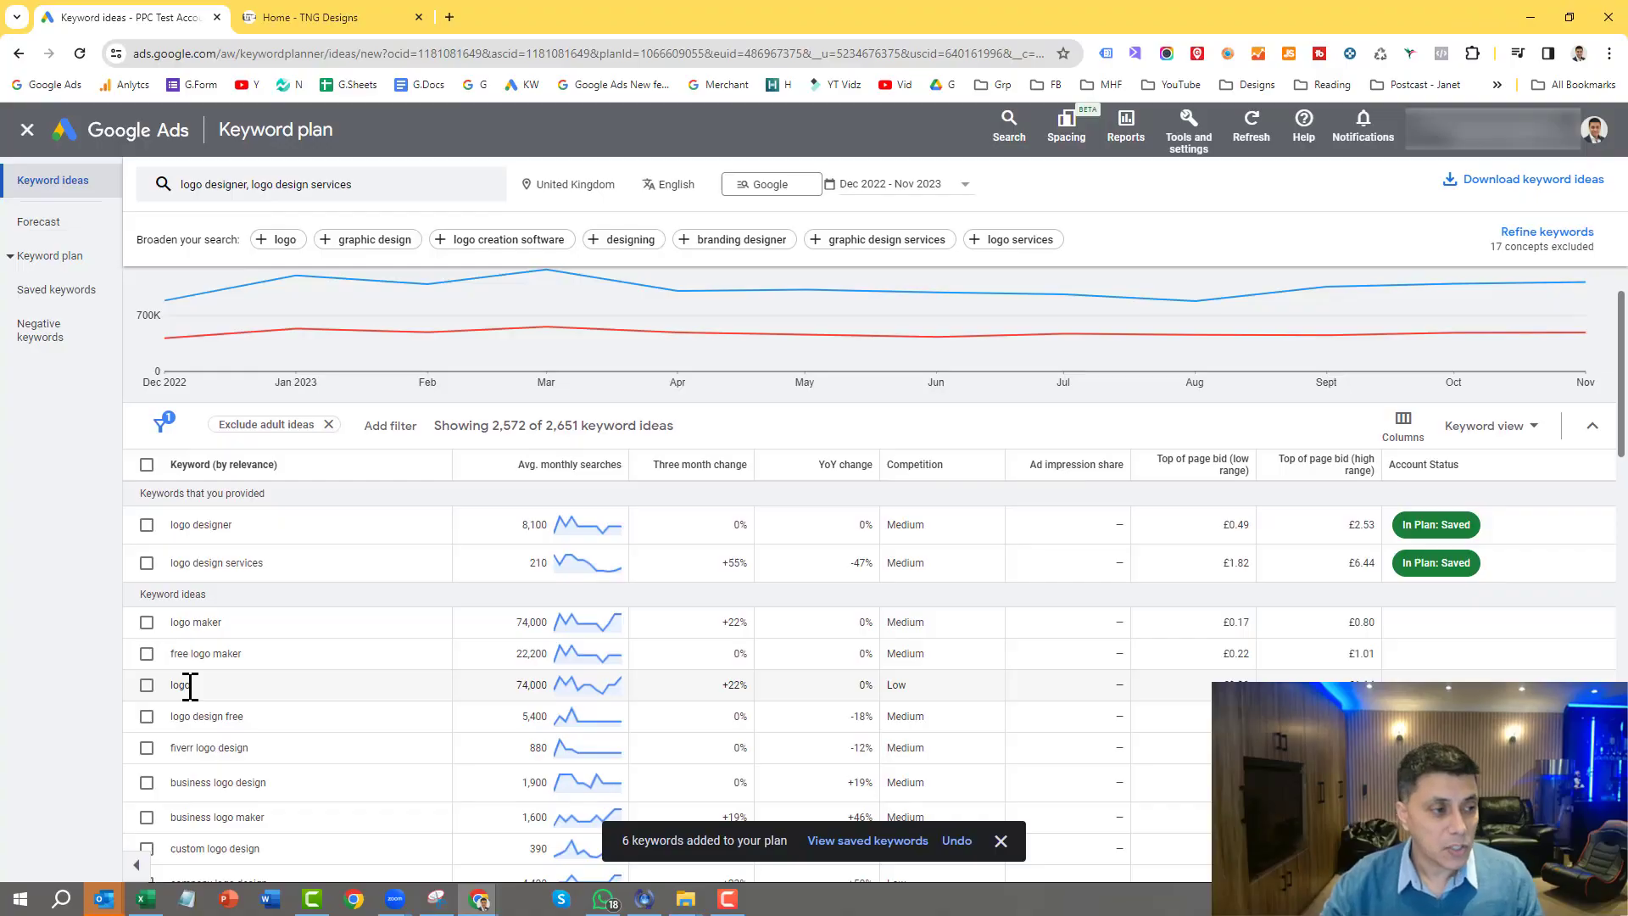
pyautogui.click(147, 654)
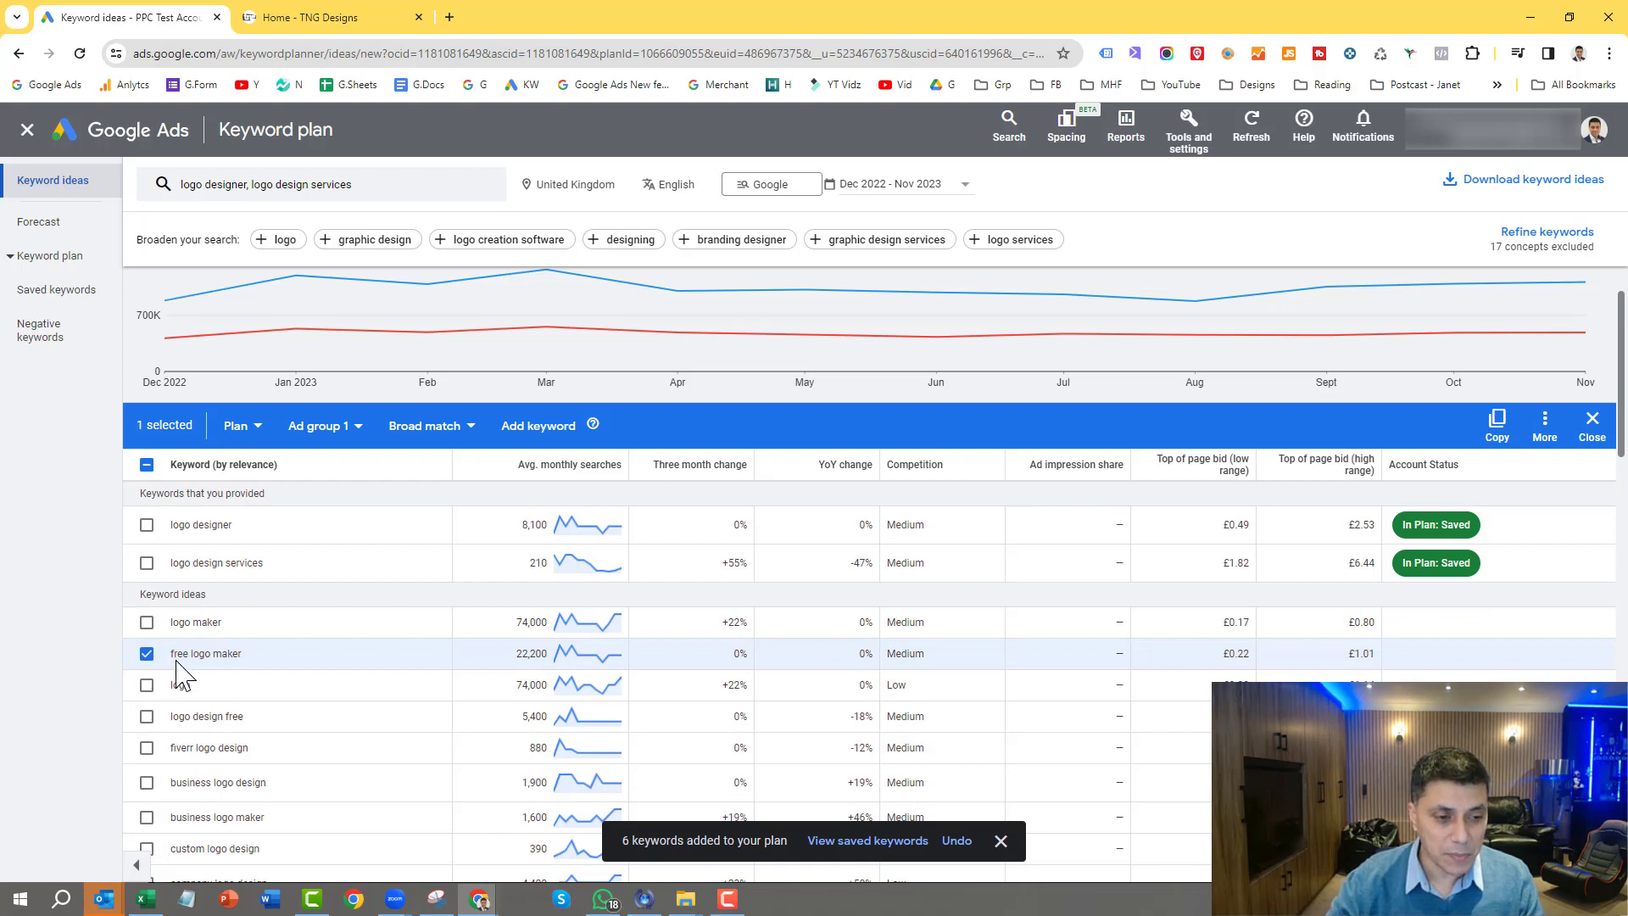
pyautogui.scroll(-1, 263, 669)
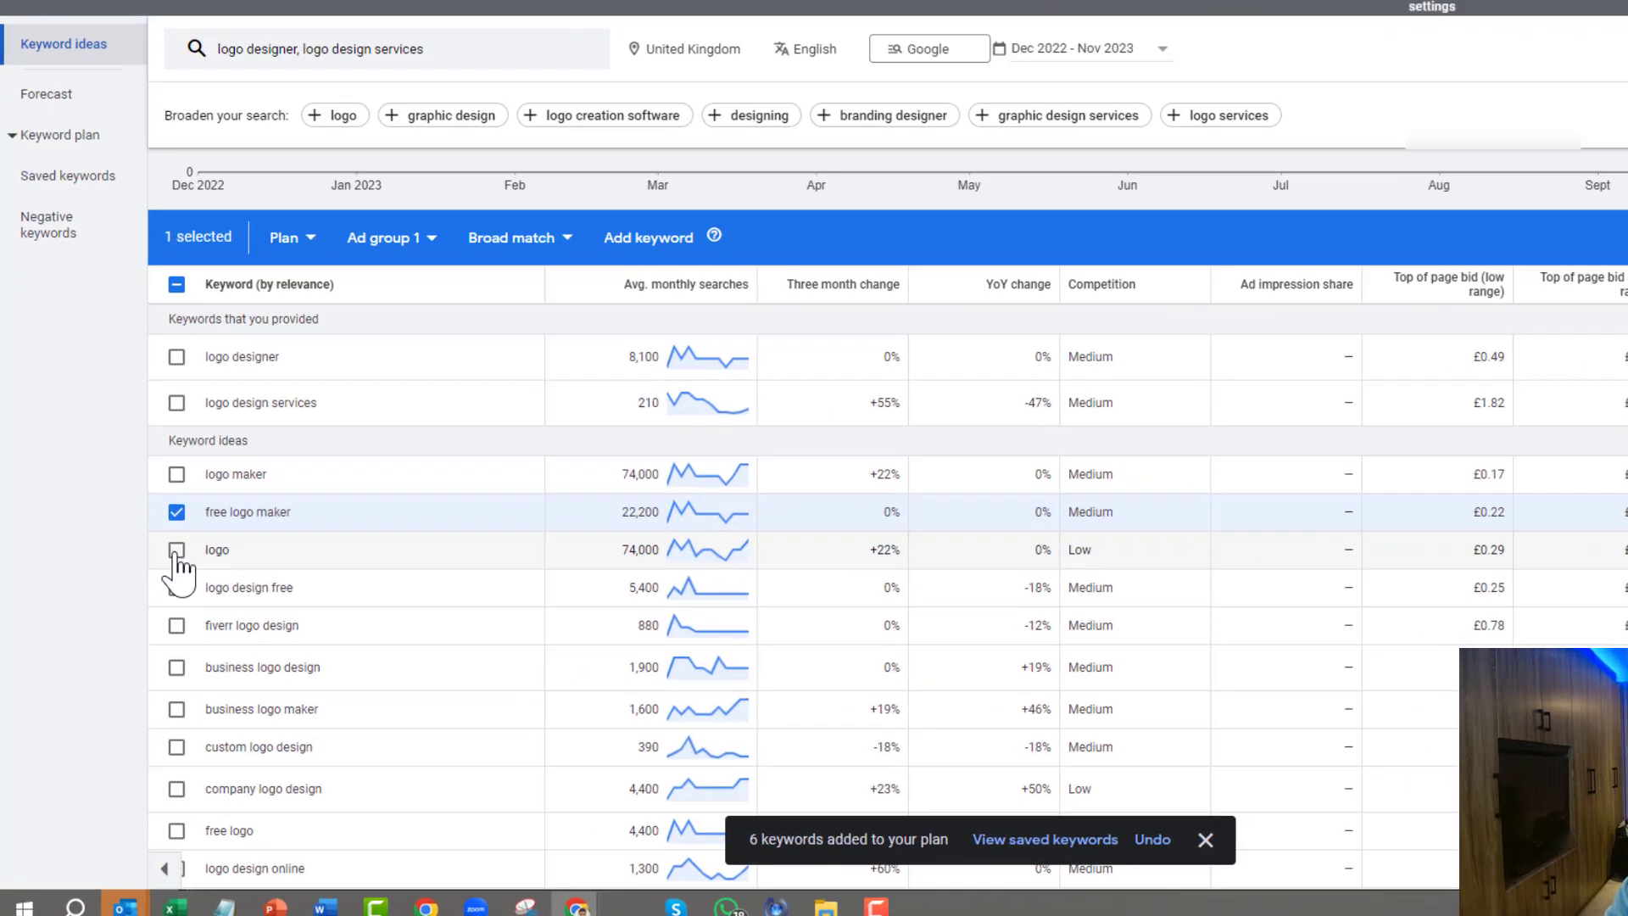
pyautogui.click(147, 600)
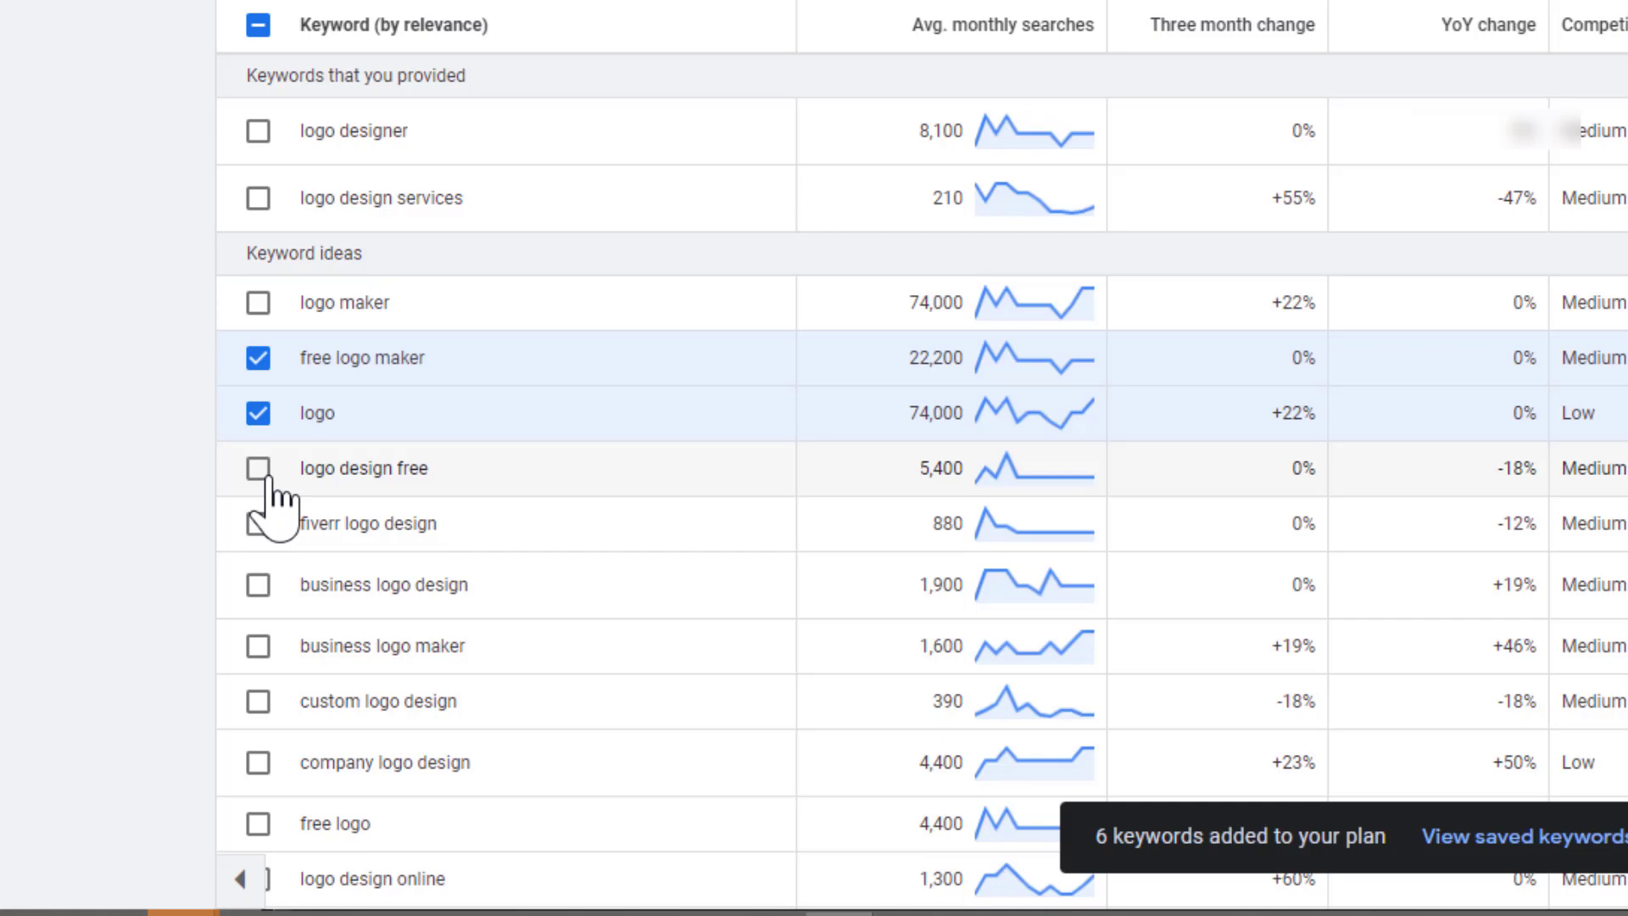
pyautogui.click(262, 475)
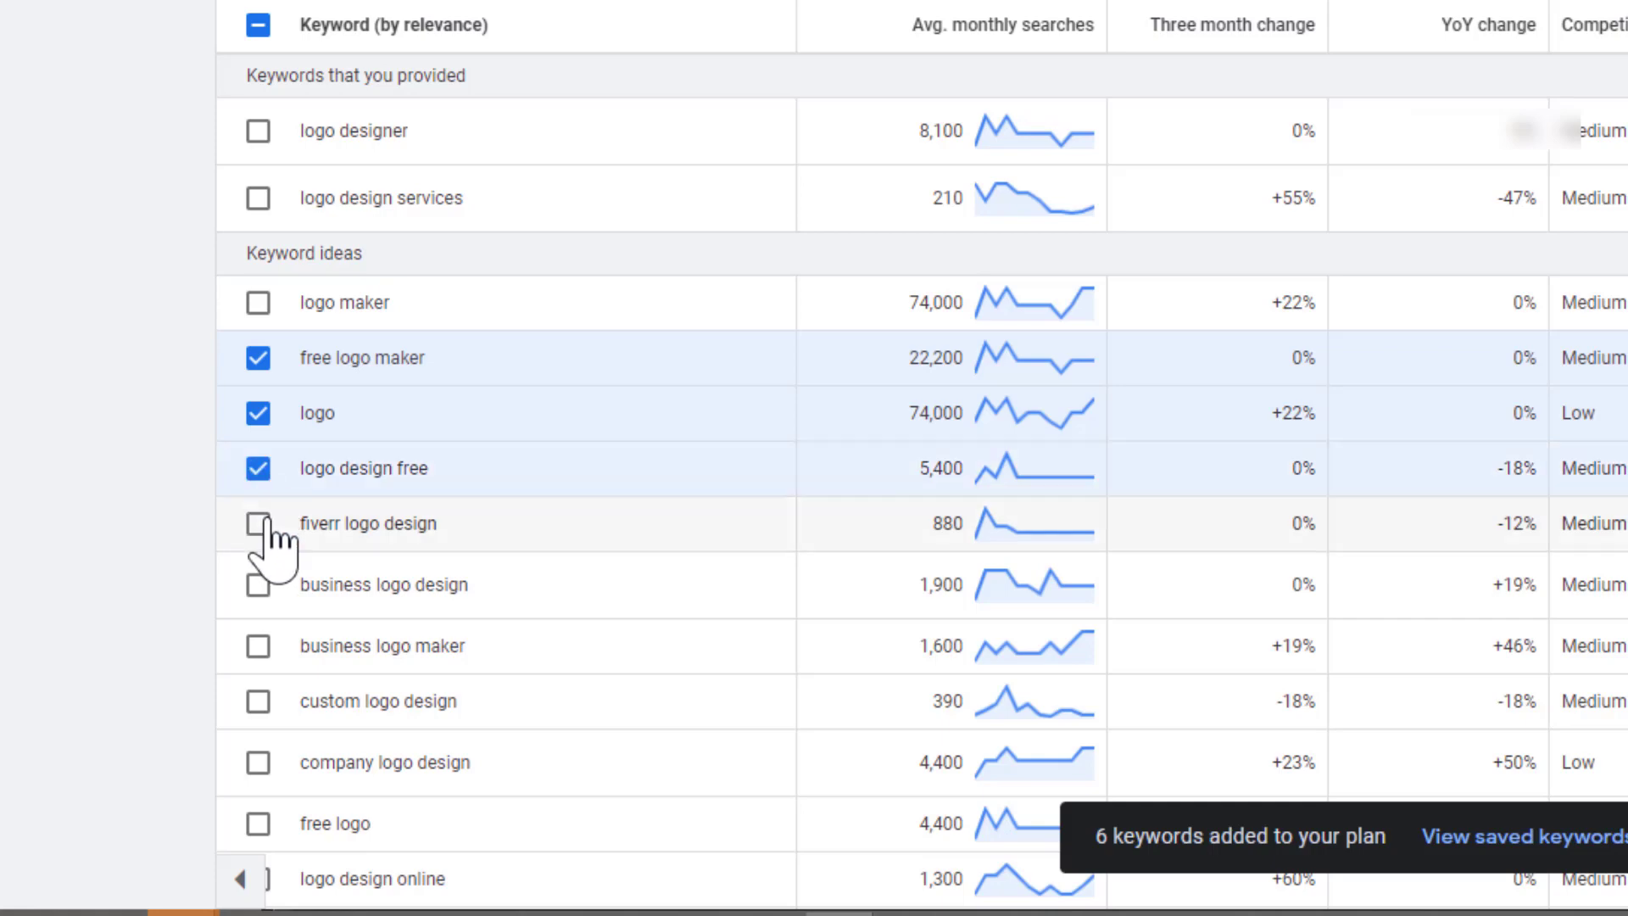
pyautogui.click(258, 525)
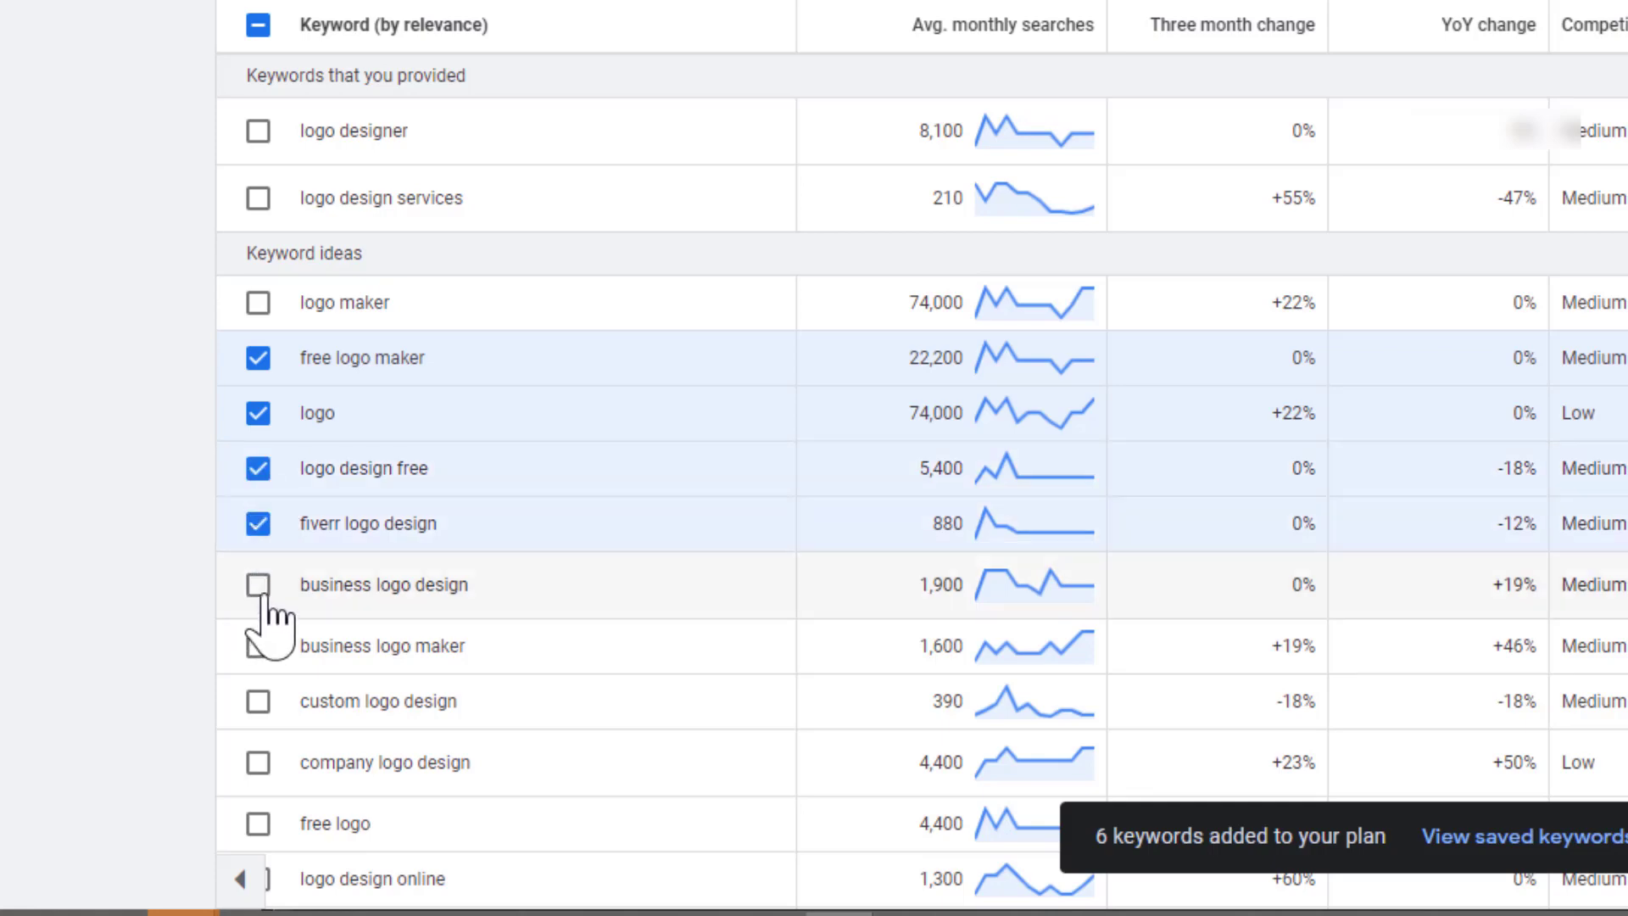
pyautogui.scroll(-3, 265, 604)
pyautogui.scroll(-2, 270, 623)
pyautogui.scroll(-2, 270, 623)
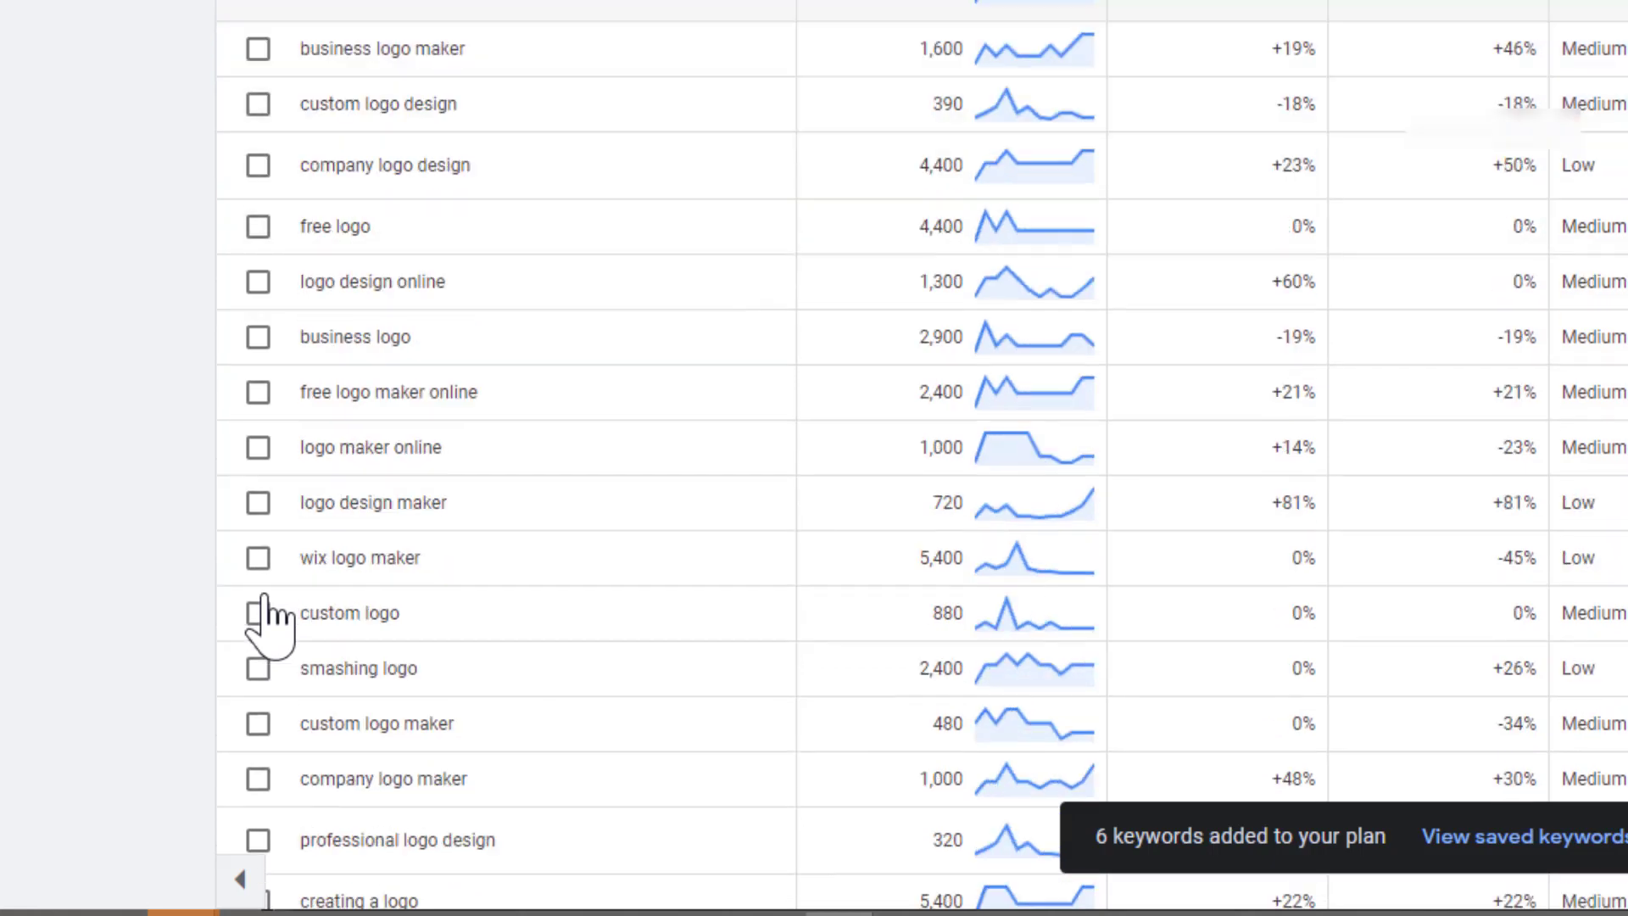
pyautogui.click(259, 563)
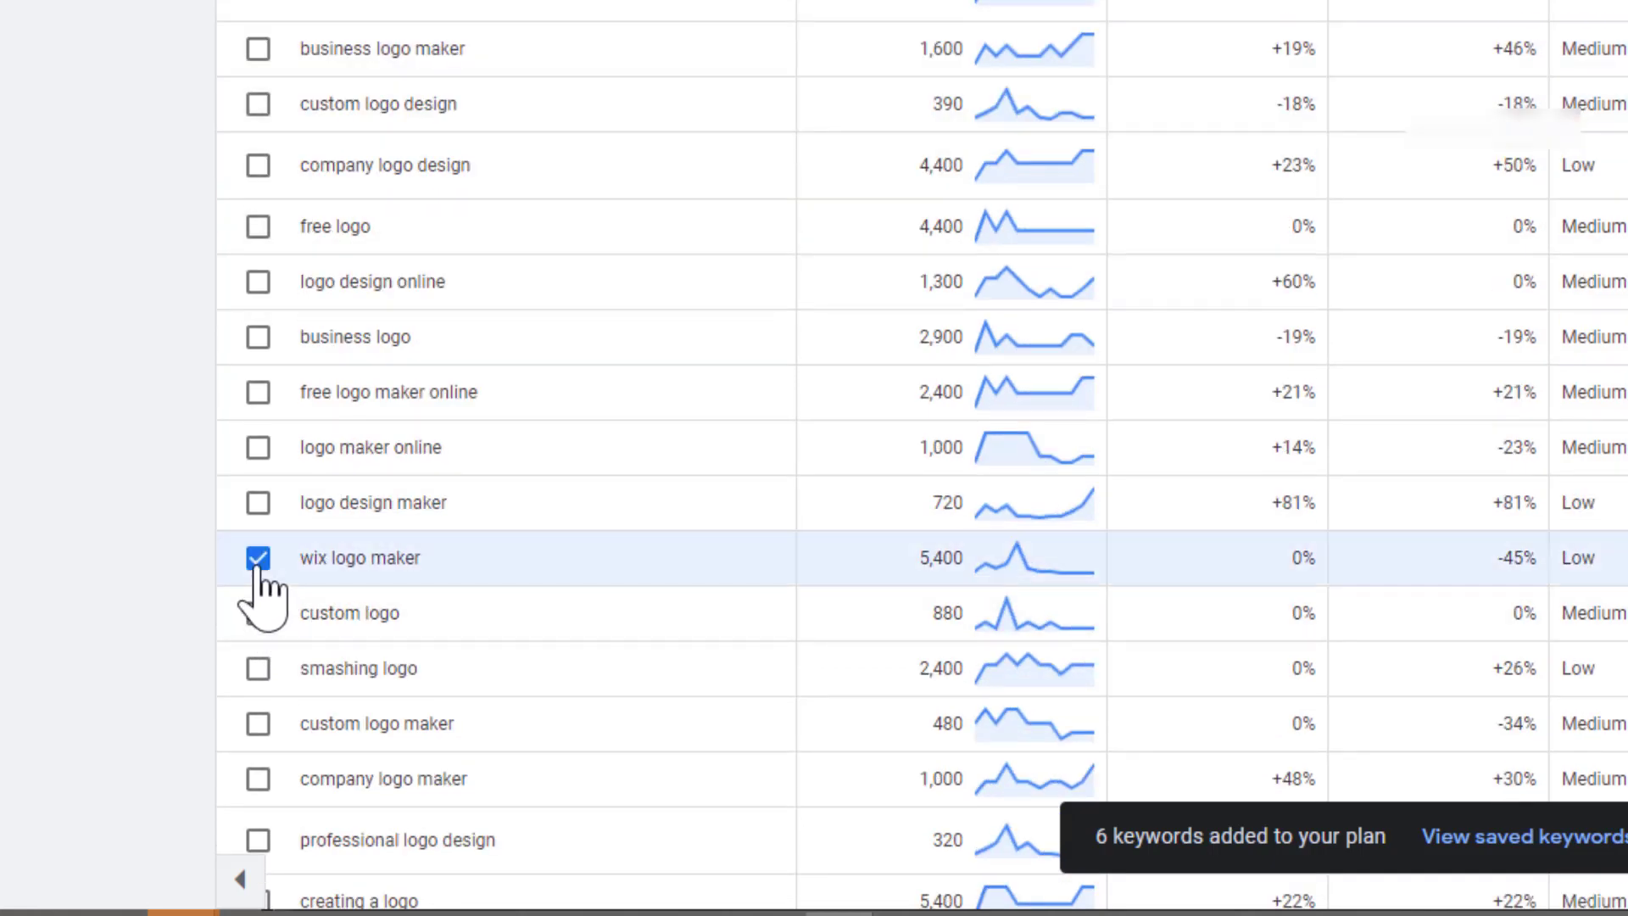
pyautogui.scroll(-4, 263, 593)
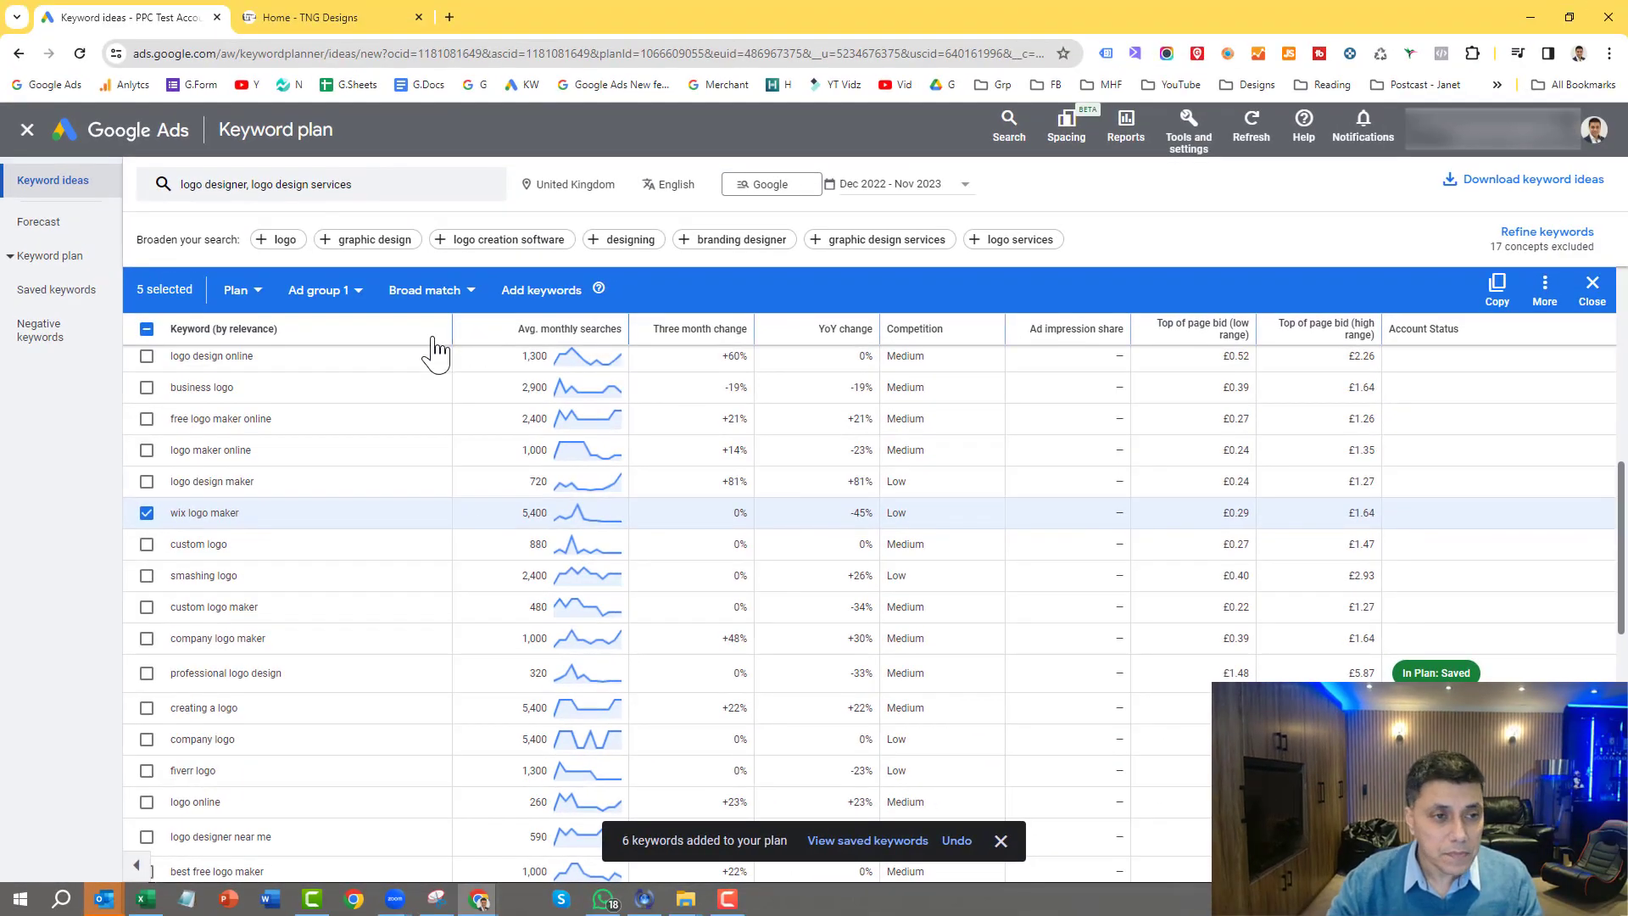
pyautogui.scroll(5, 435, 348)
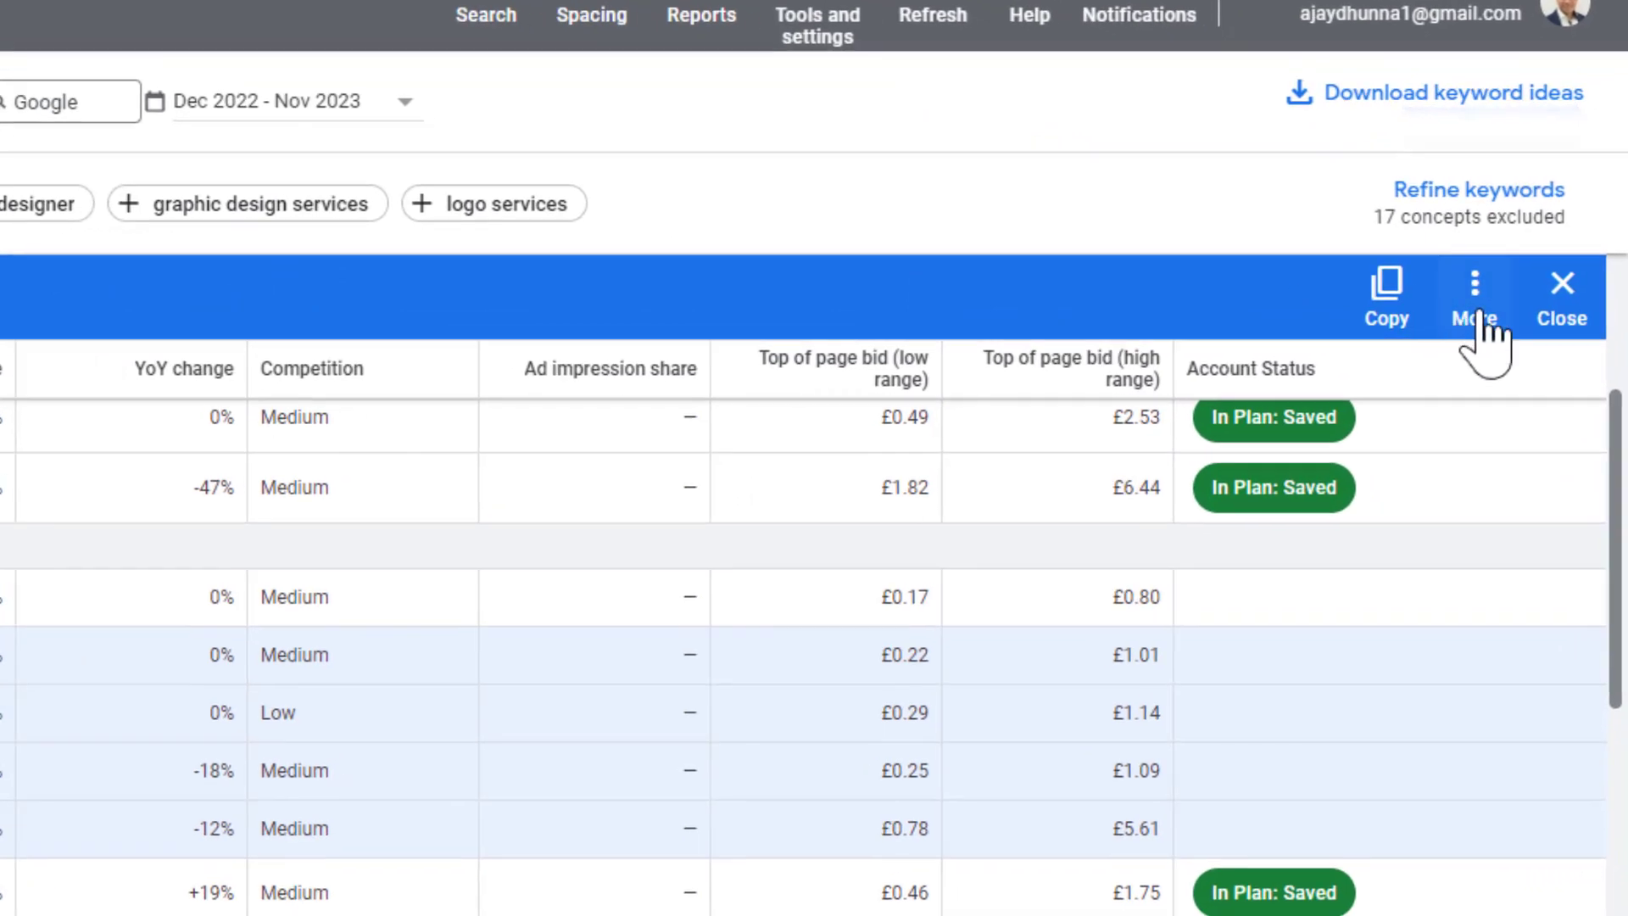
pyautogui.click(1477, 309)
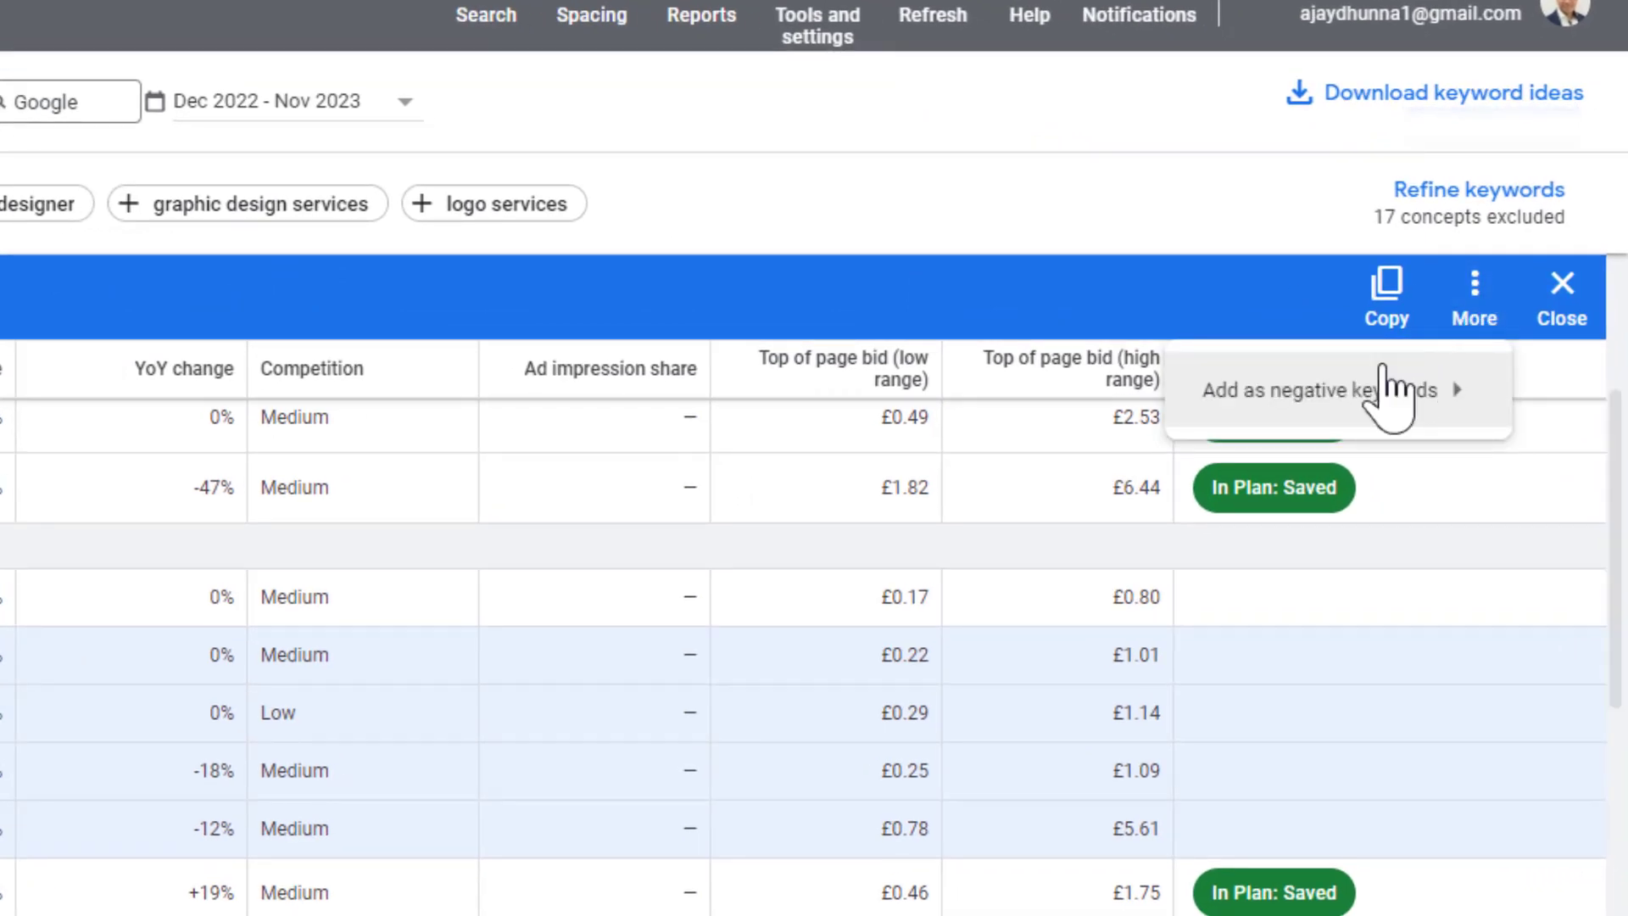
pyautogui.click(1253, 408)
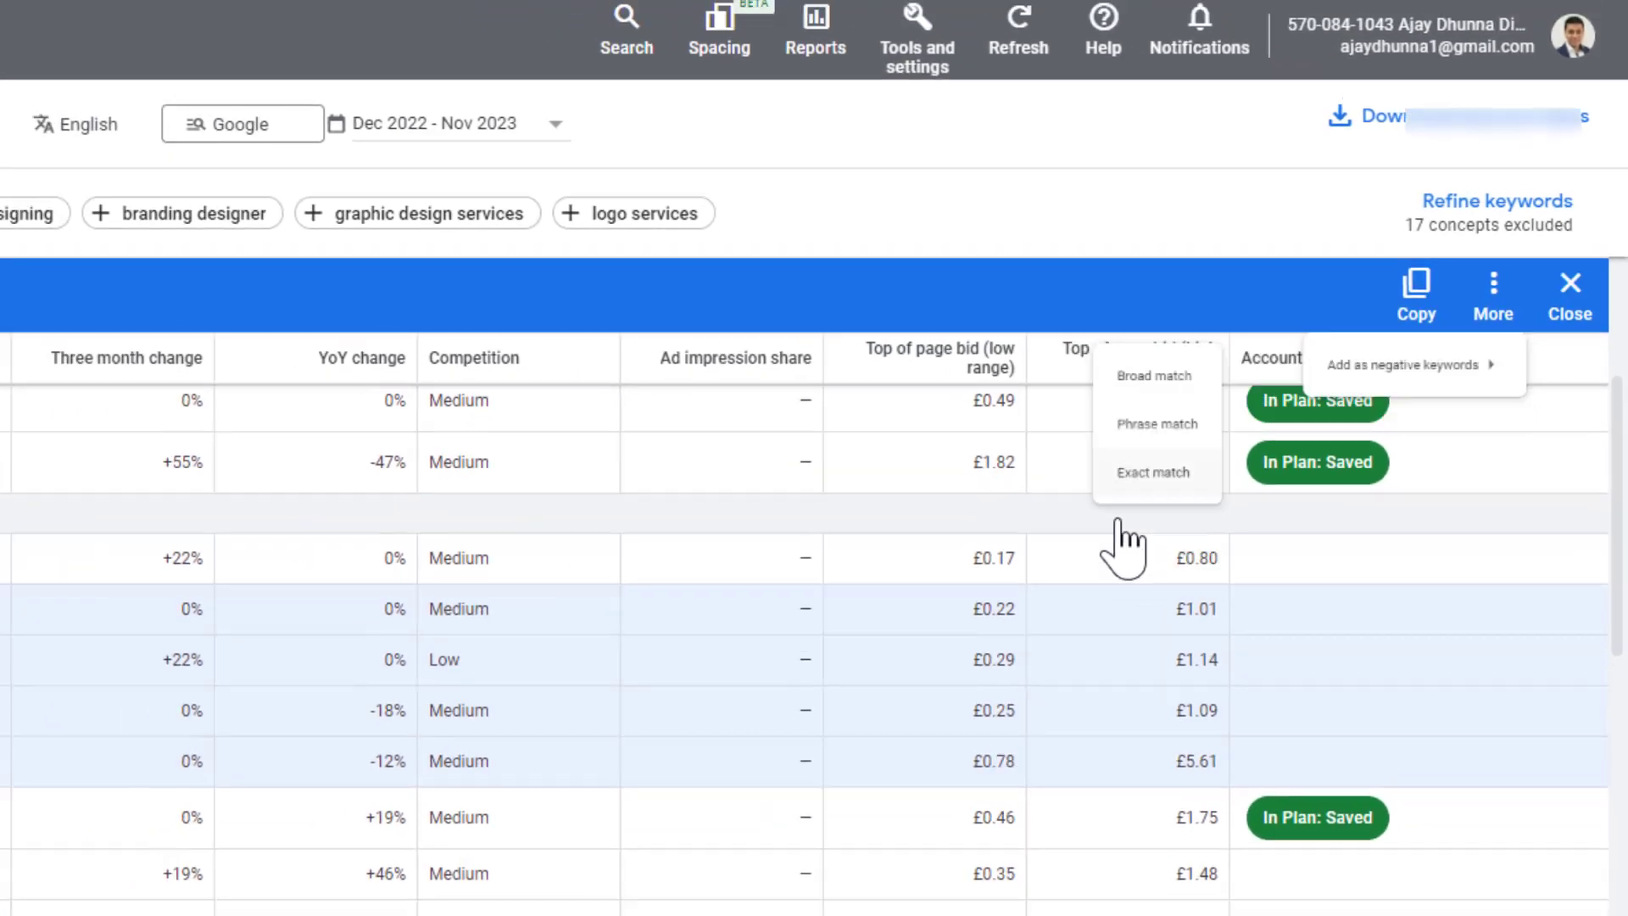
pyautogui.click(1051, 556)
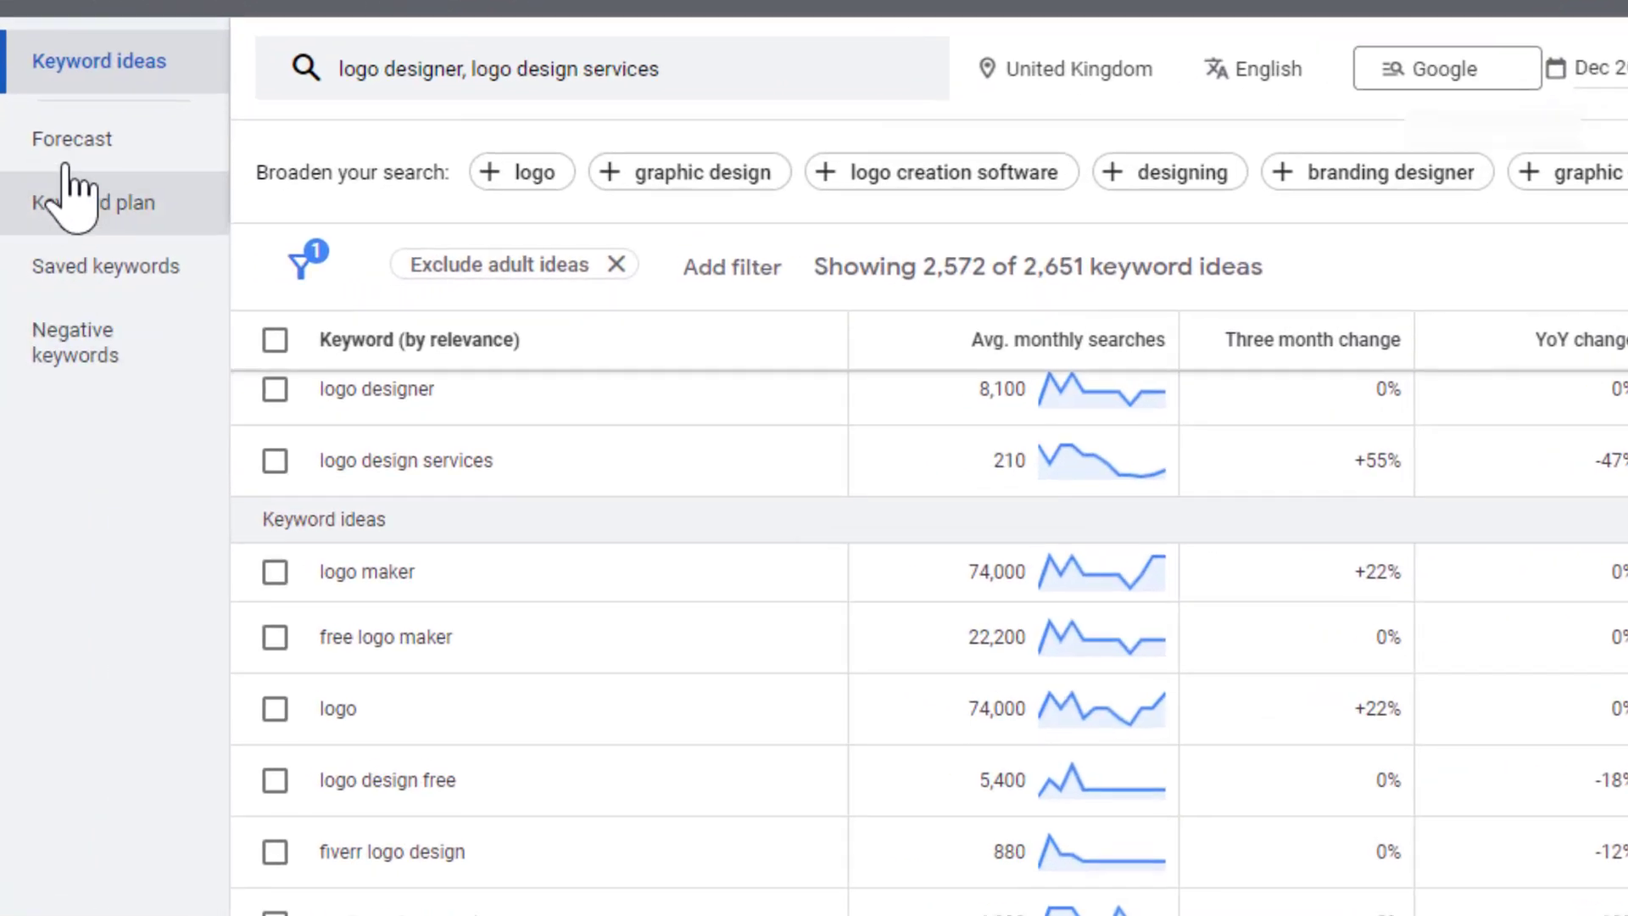
pyautogui.click(98, 361)
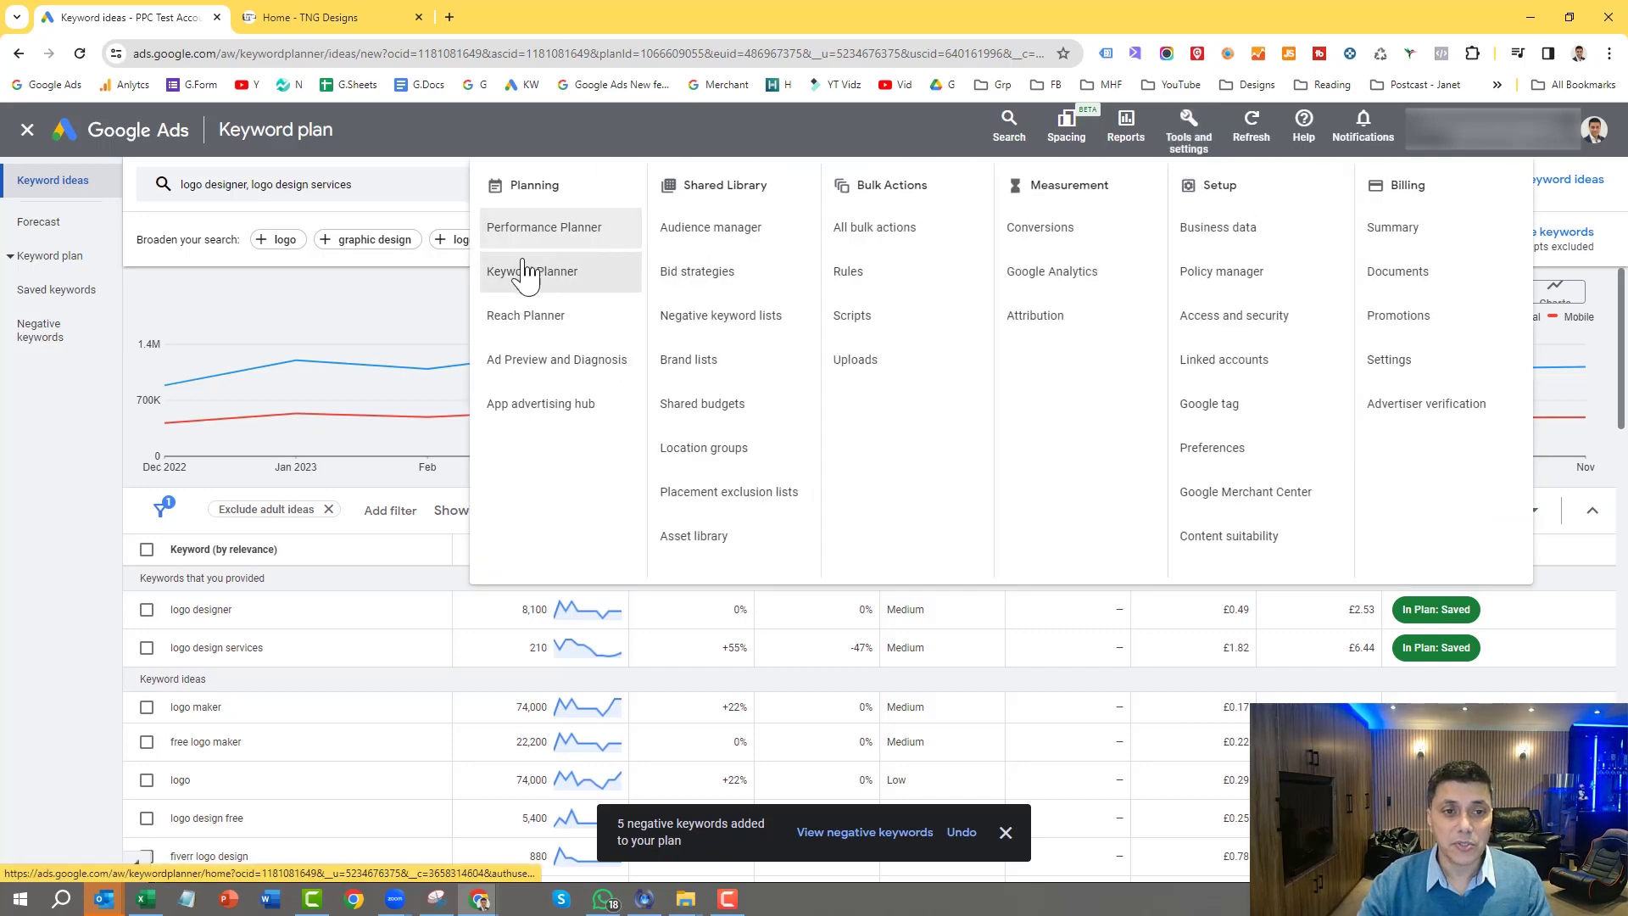
# Step: Return to the Keyword Planner start page and begin discovering new keywords with a website as the source
pyautogui.click(512, 278)
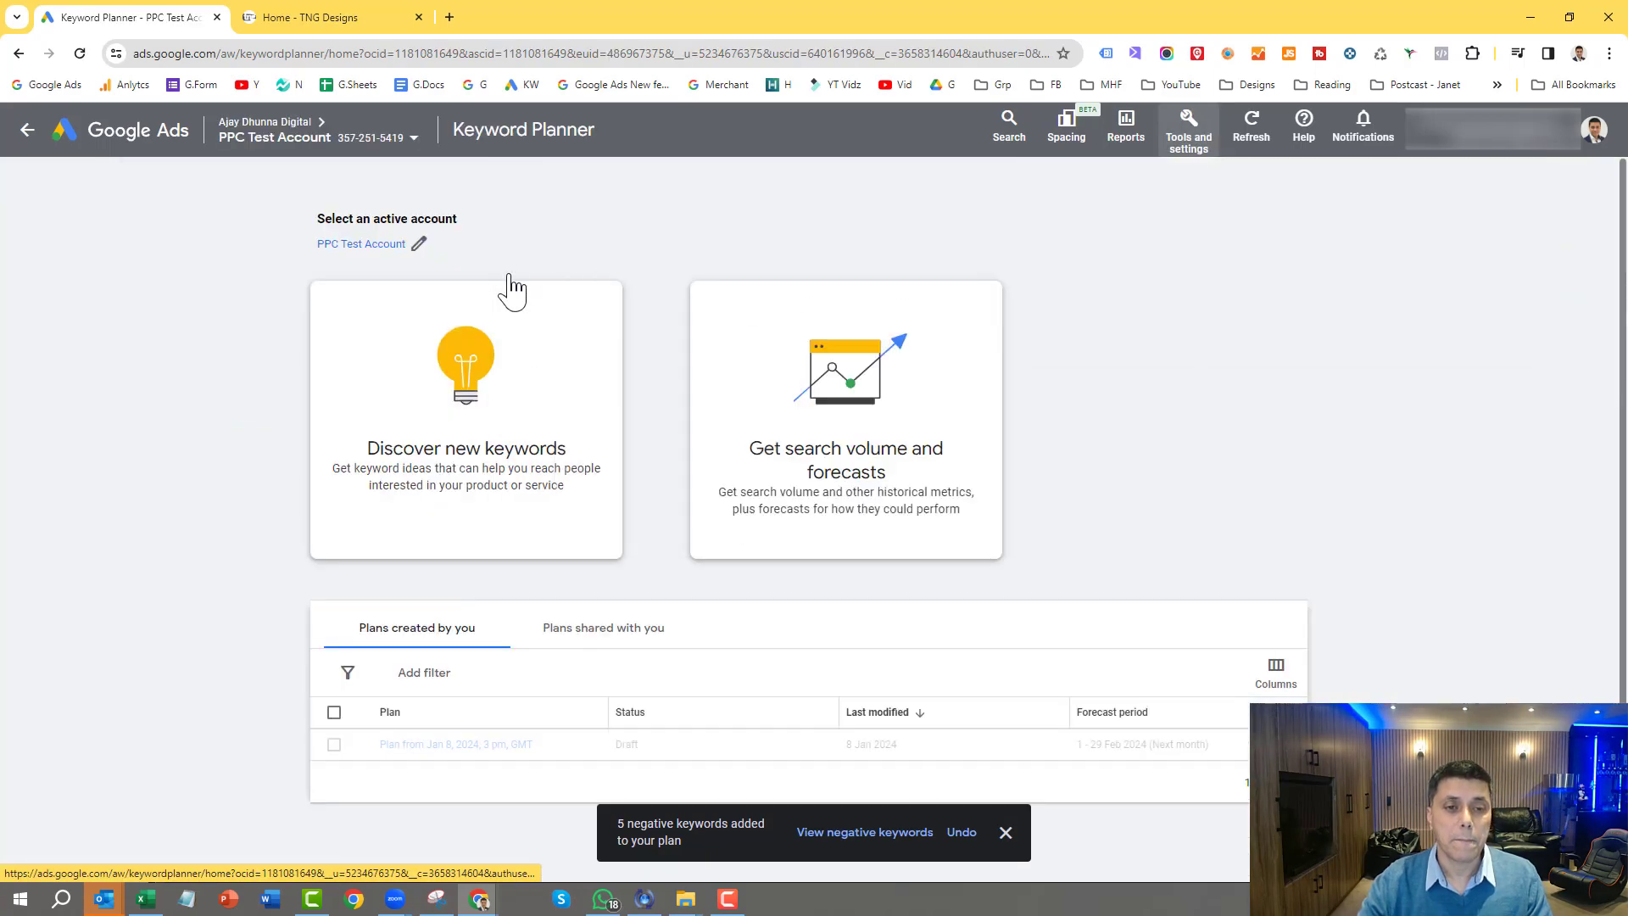
pyautogui.click(454, 462)
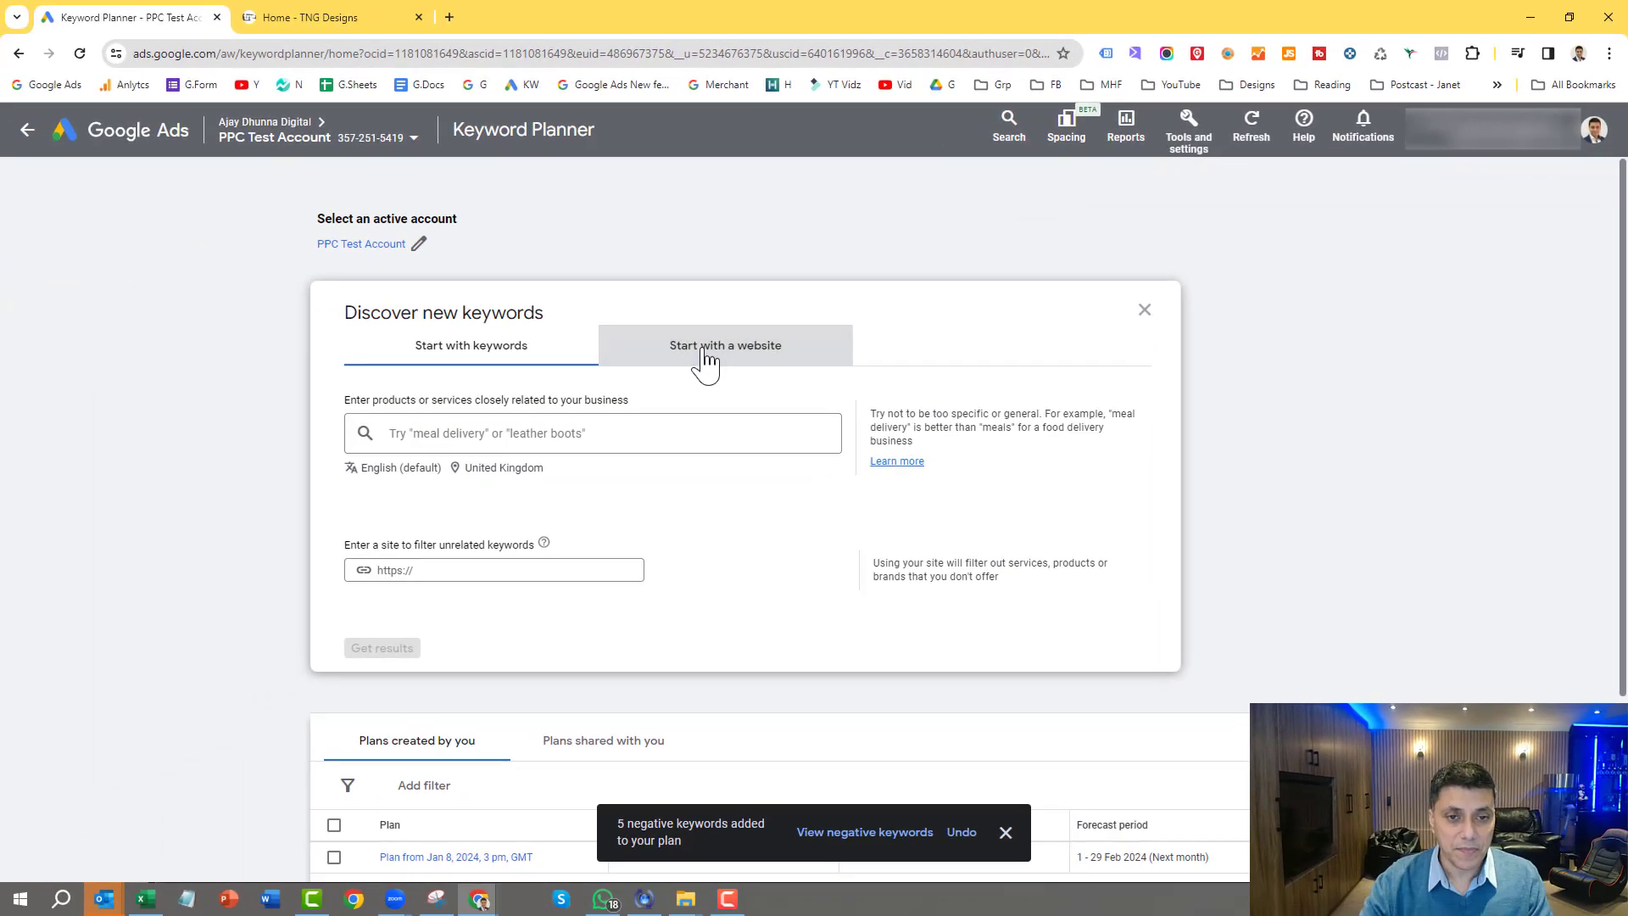
pyautogui.click(342, 487)
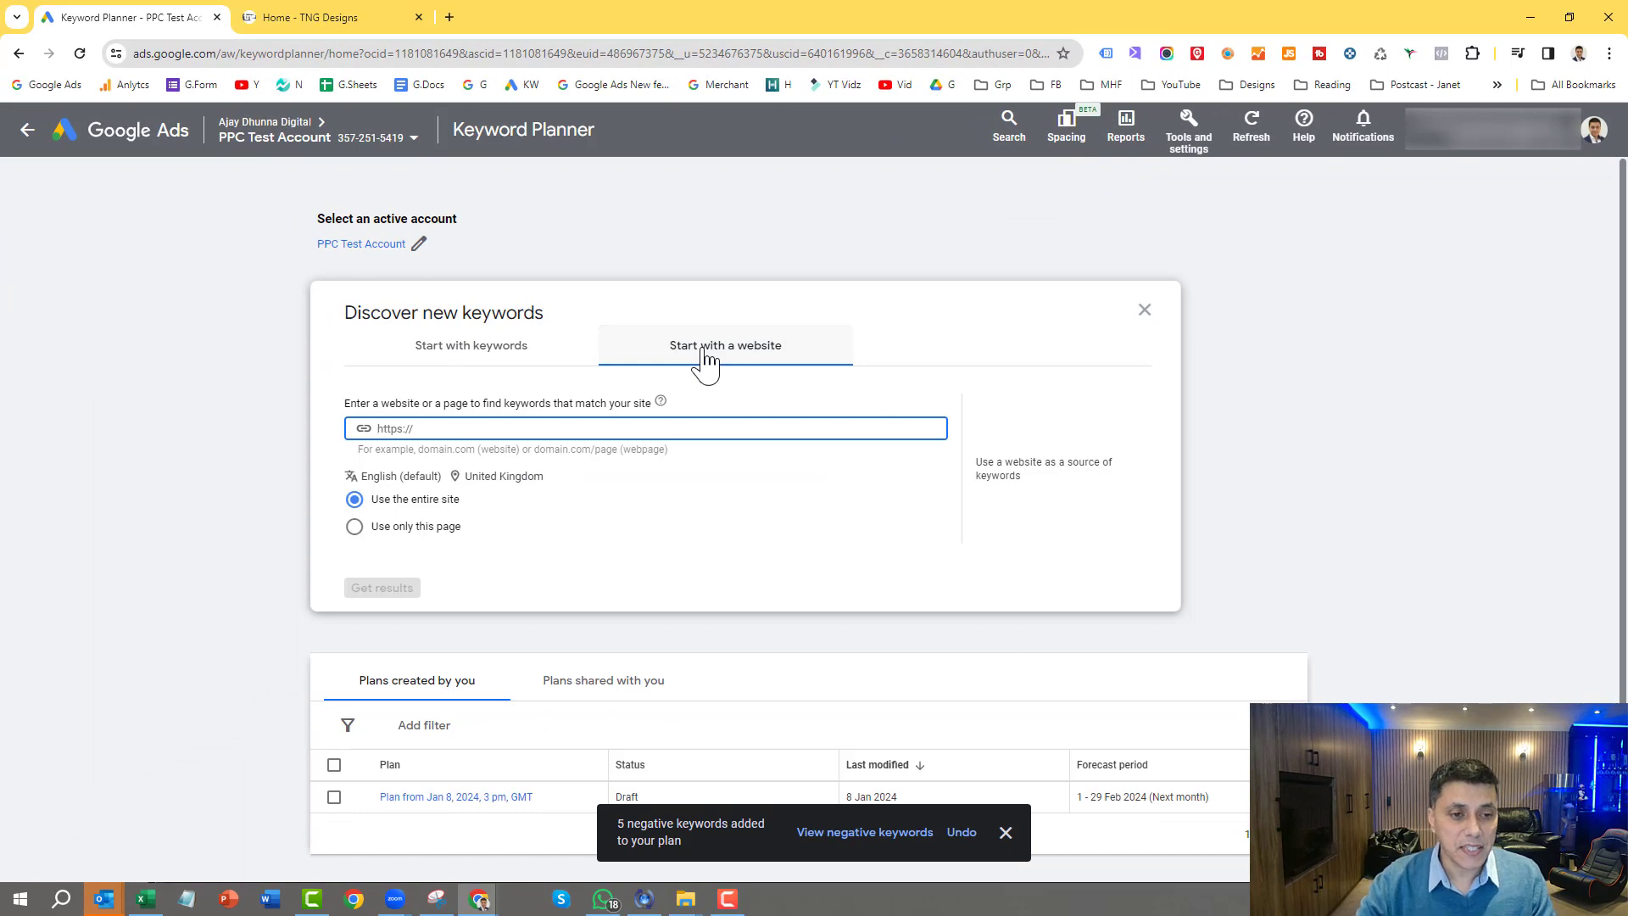
pyautogui.click(334, 16)
pyautogui.click(173, 54)
pyautogui.rightClick(173, 54)
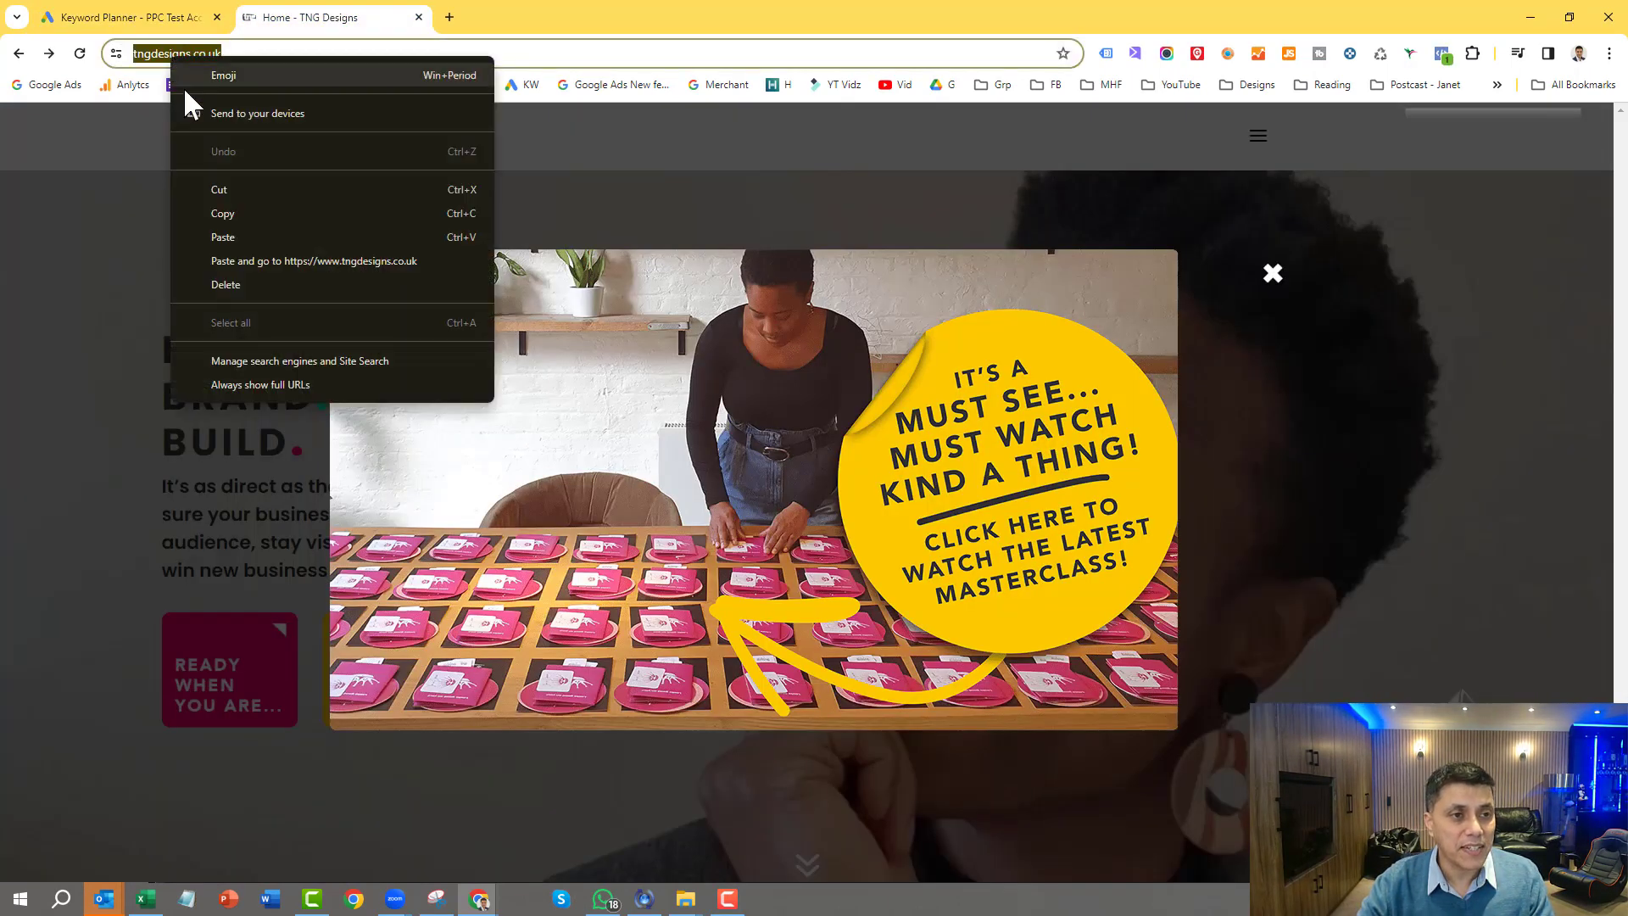
pyautogui.click(223, 212)
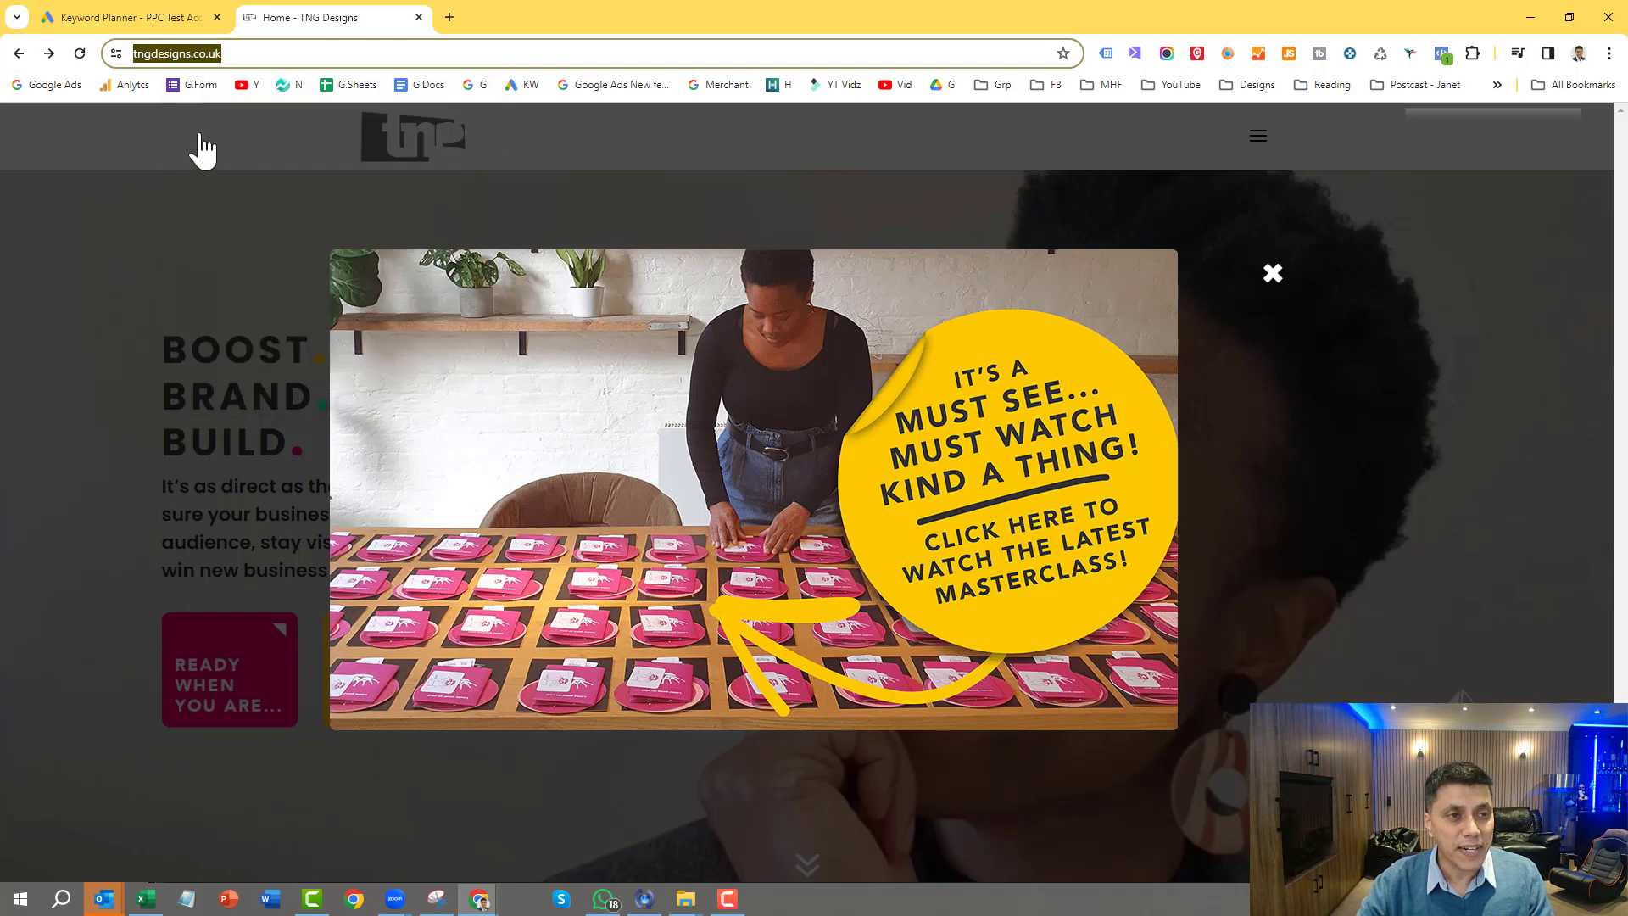
pyautogui.click(127, 18)
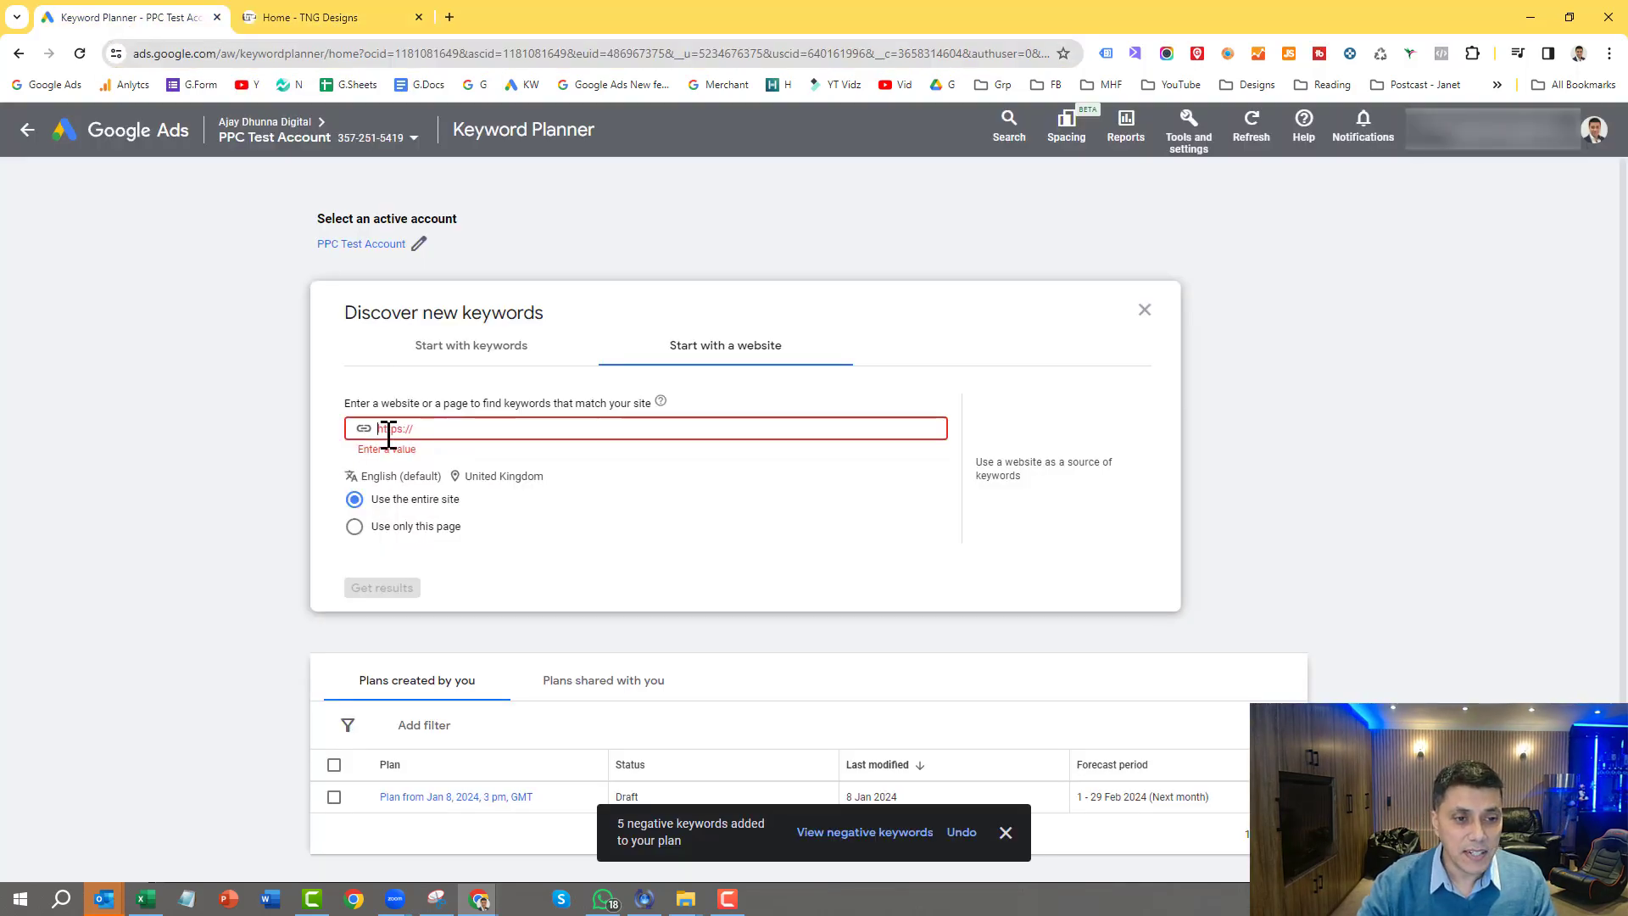
pyautogui.hotkey('ctrl', 'v')
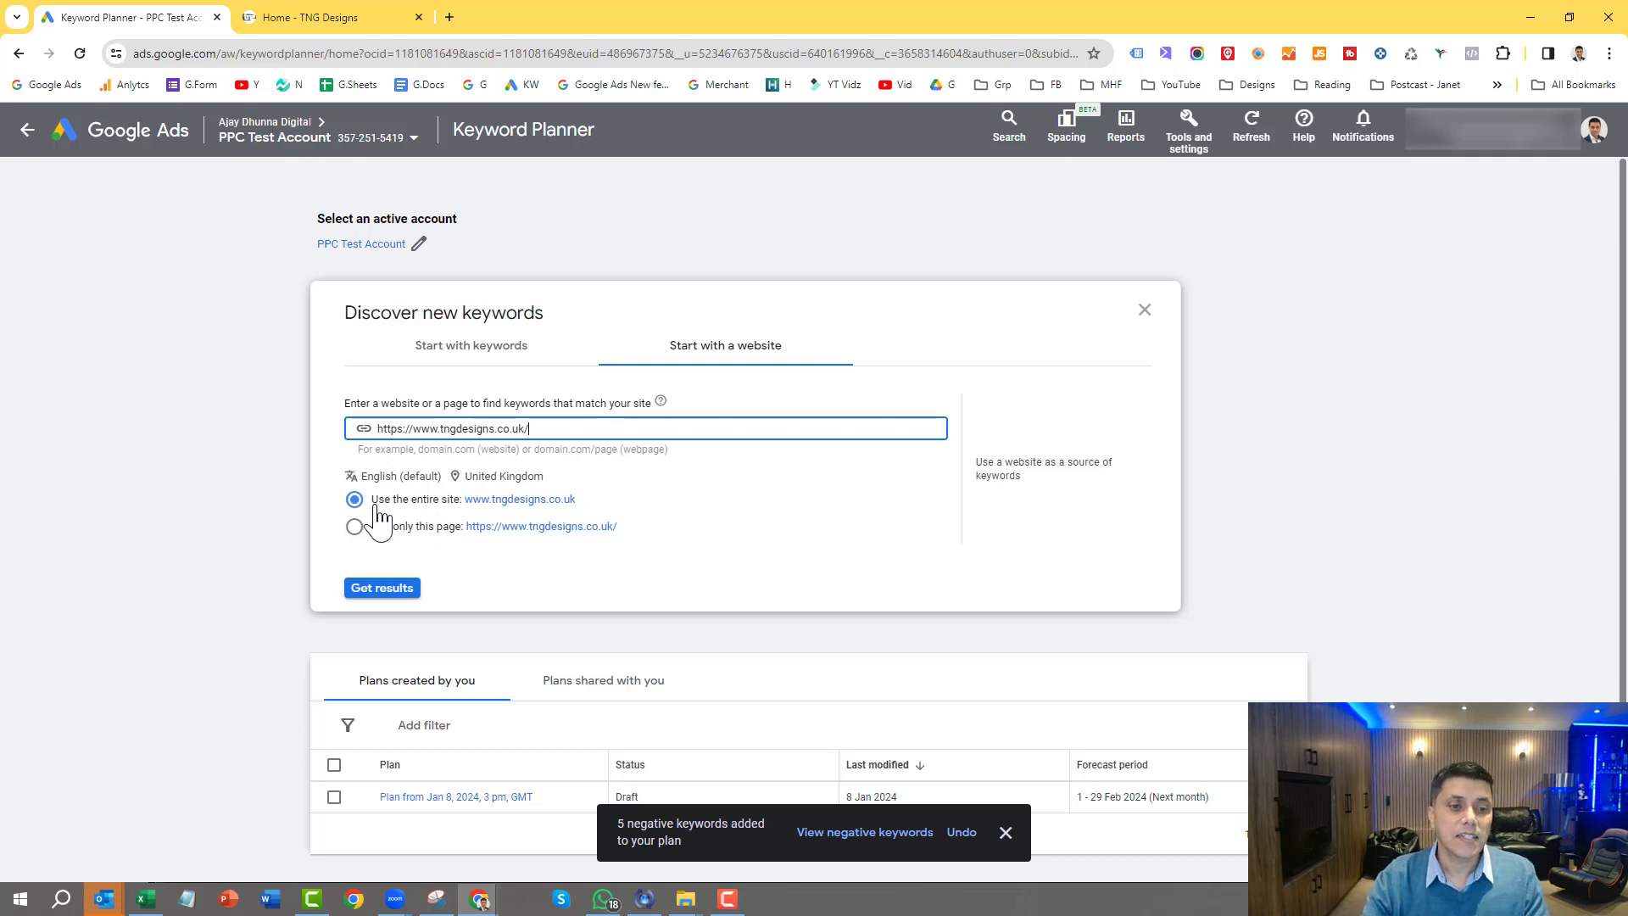
pyautogui.click(374, 587)
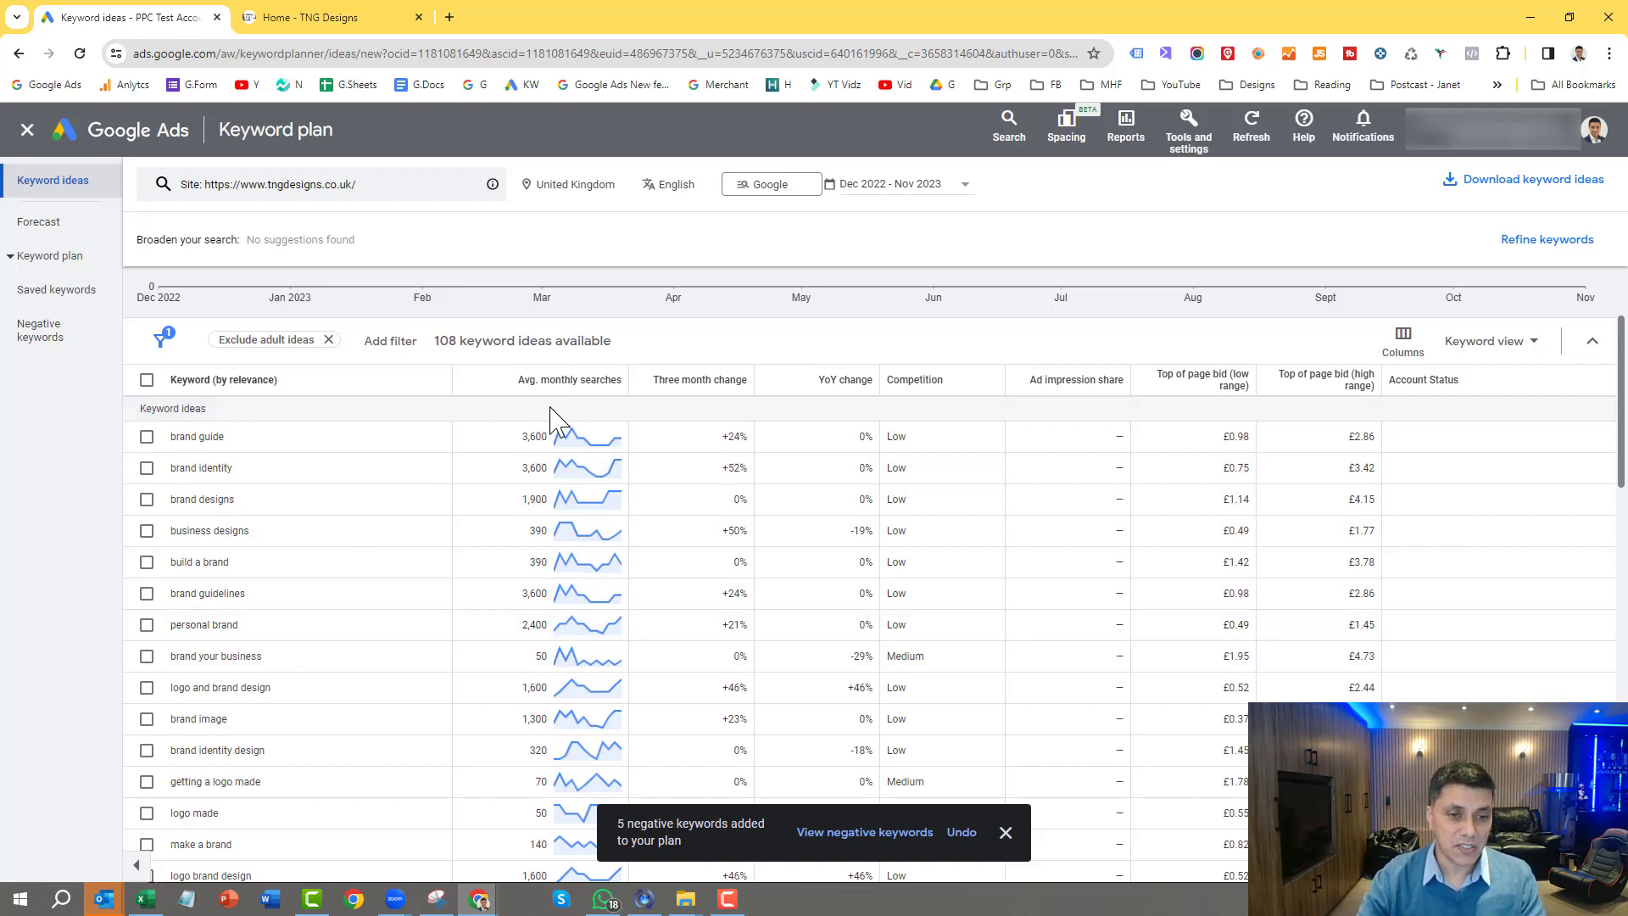
# Step: Select the keyword ideas "brand your business", "logo and brand design" and "brand identity design" and check the additional actions available for them
pyautogui.moveTo(596, 391)
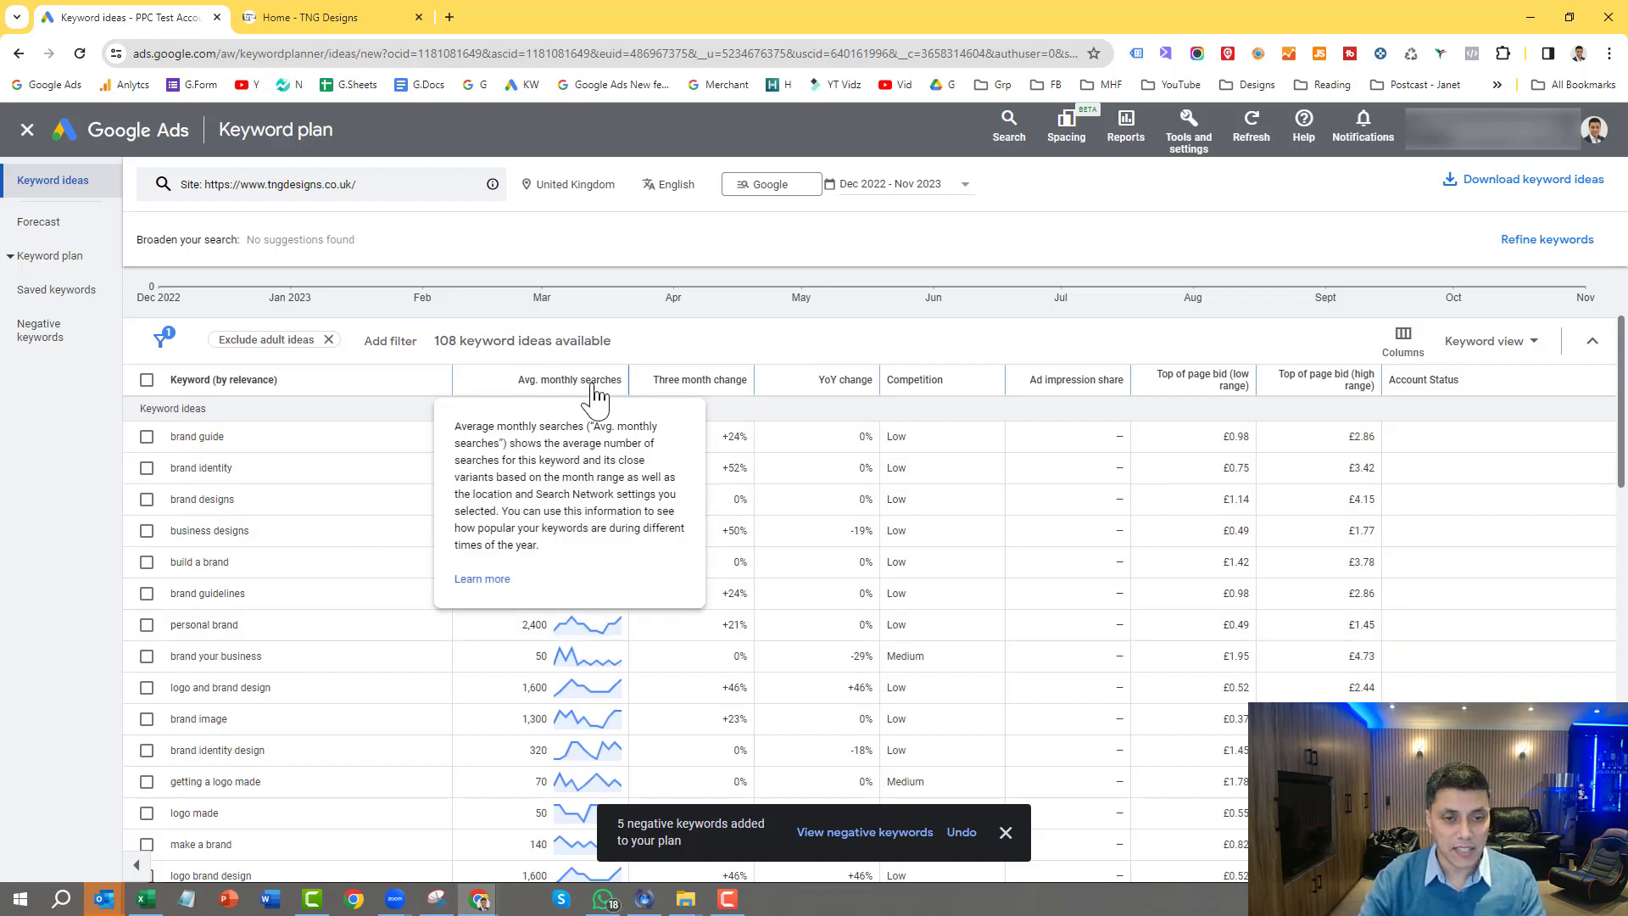
pyautogui.click(146, 656)
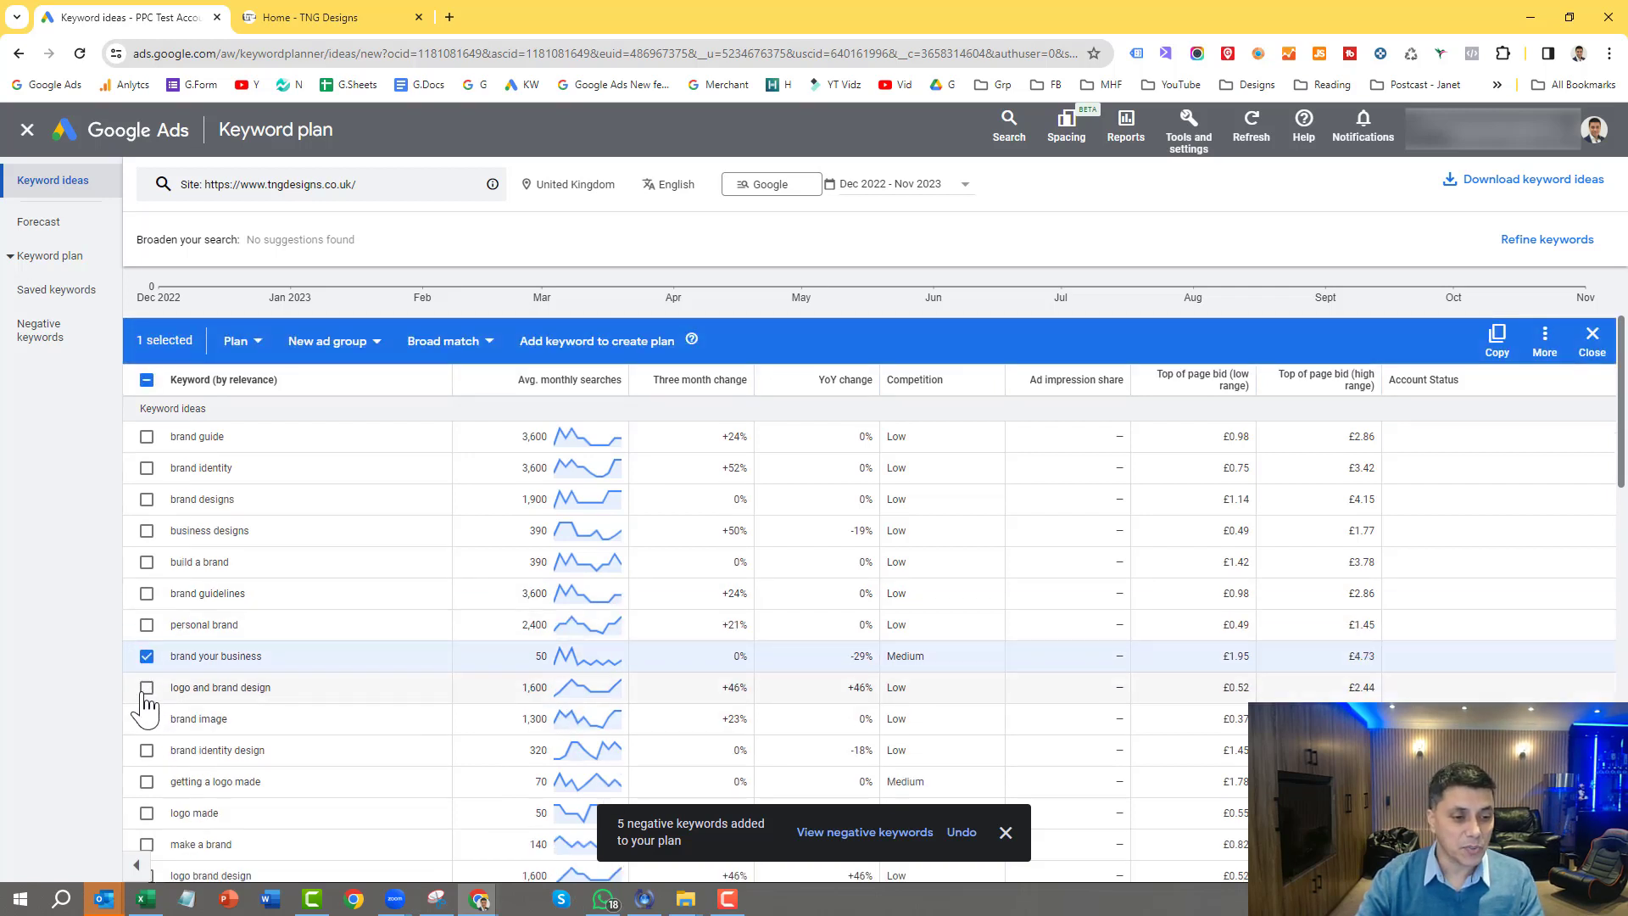
pyautogui.click(146, 689)
pyautogui.click(147, 751)
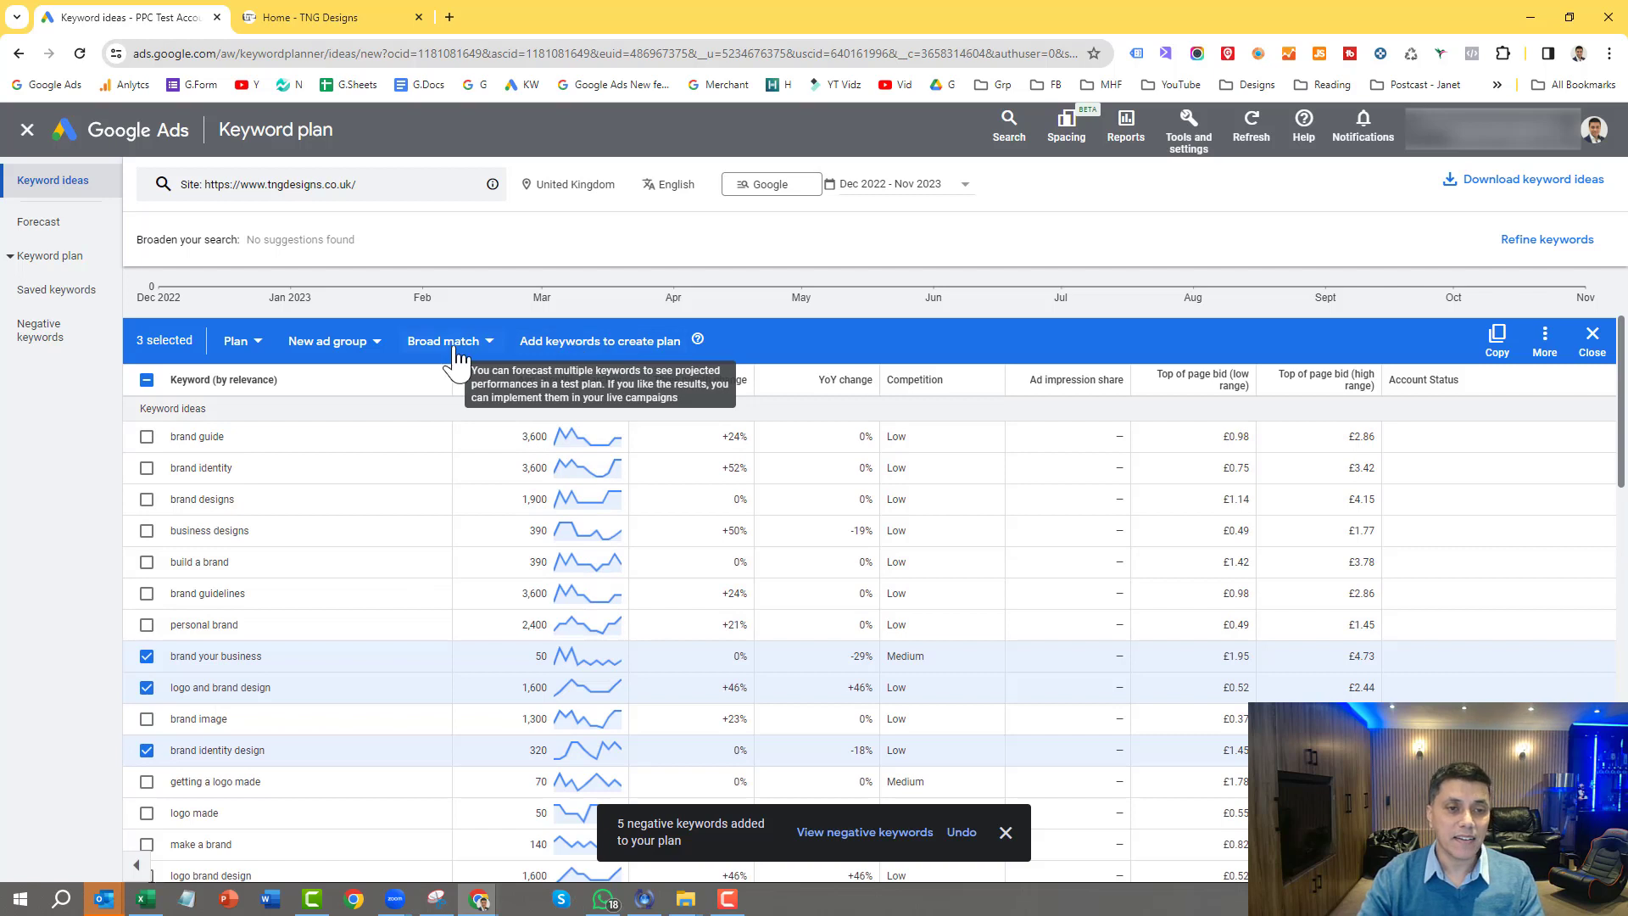
pyautogui.click(1544, 340)
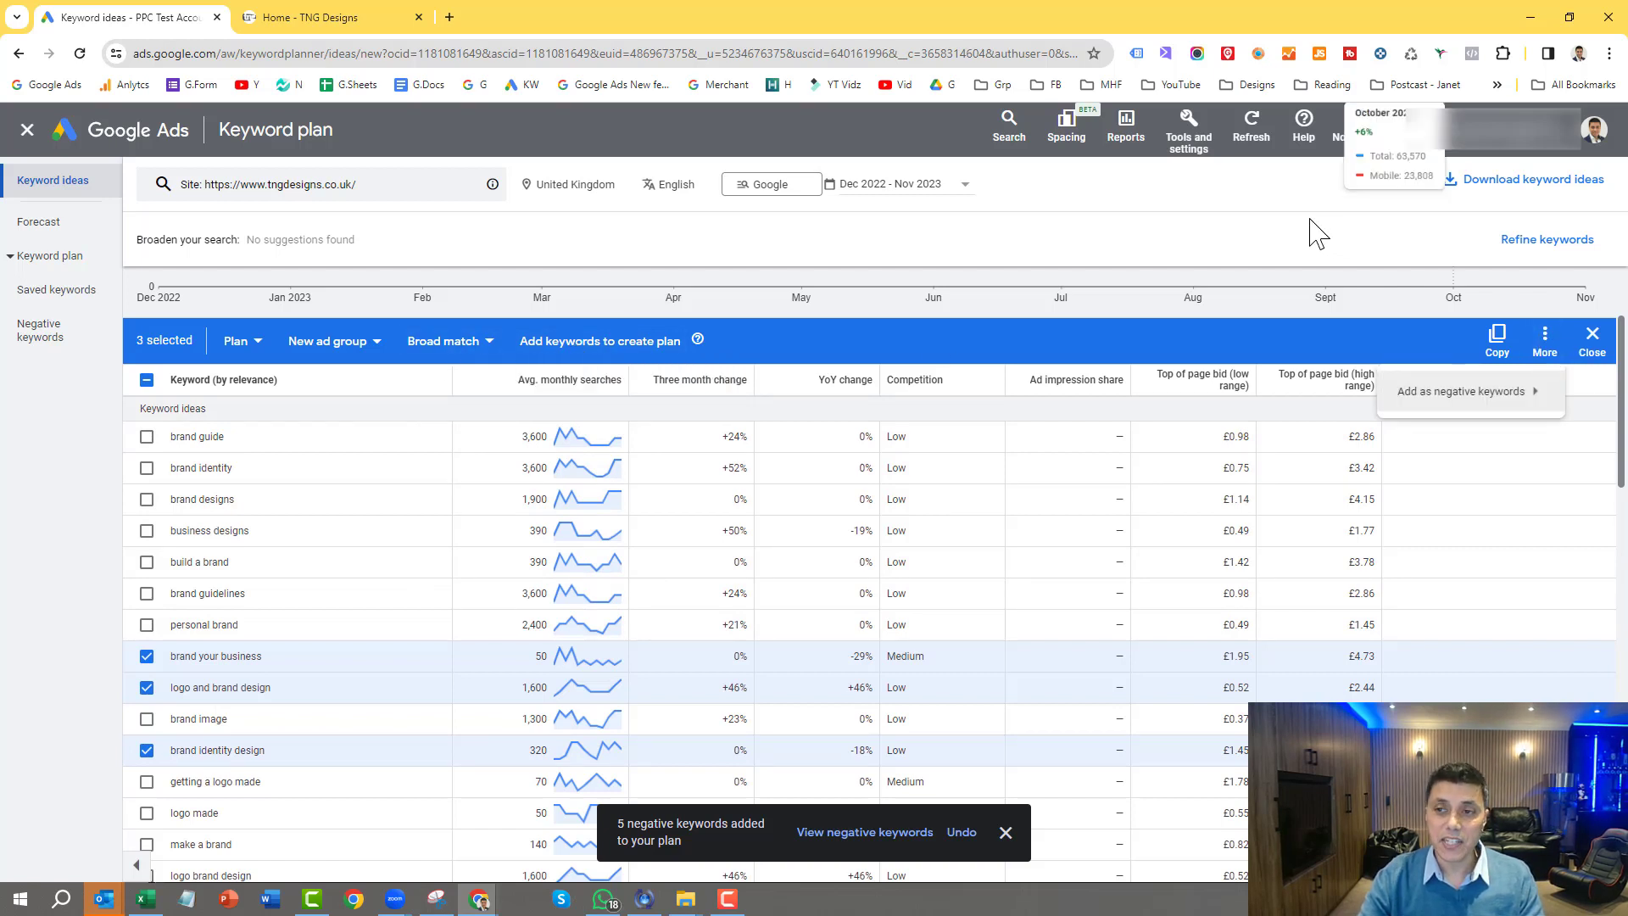
pyautogui.click(1068, 185)
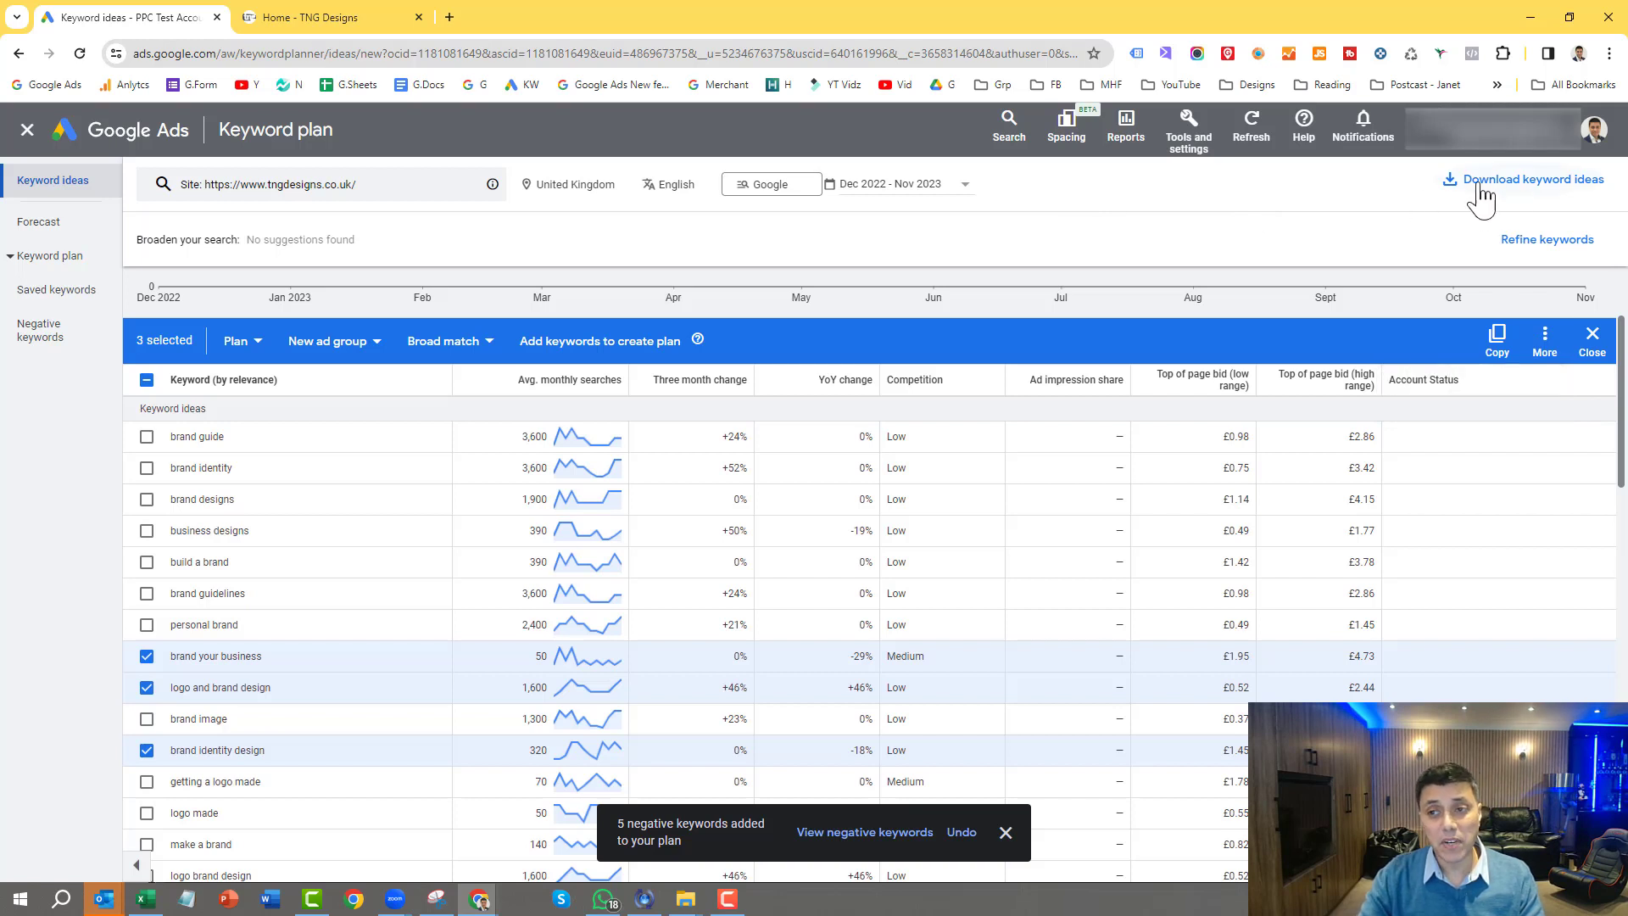